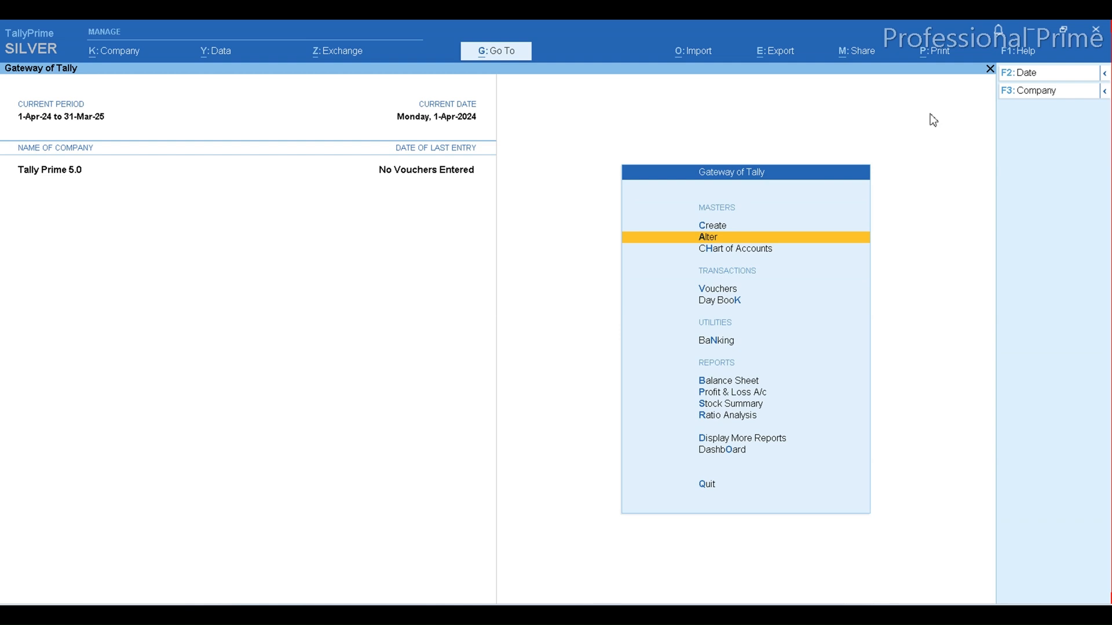
Check the product release and license details on the About screen, and return to the Gateway of Tally.
{"action": "left_click", "coordinate": [1021, 57]}
{"action": "key", "text": "Down"}
{"action": "key", "text": "Down"}
{"action": "key", "text": "Down"}
{"action": "key", "text": "Down"}
{"action": "key", "text": "Down"}
{"action": "key", "text": "Down"}
{"action": "key", "text": "Down"}
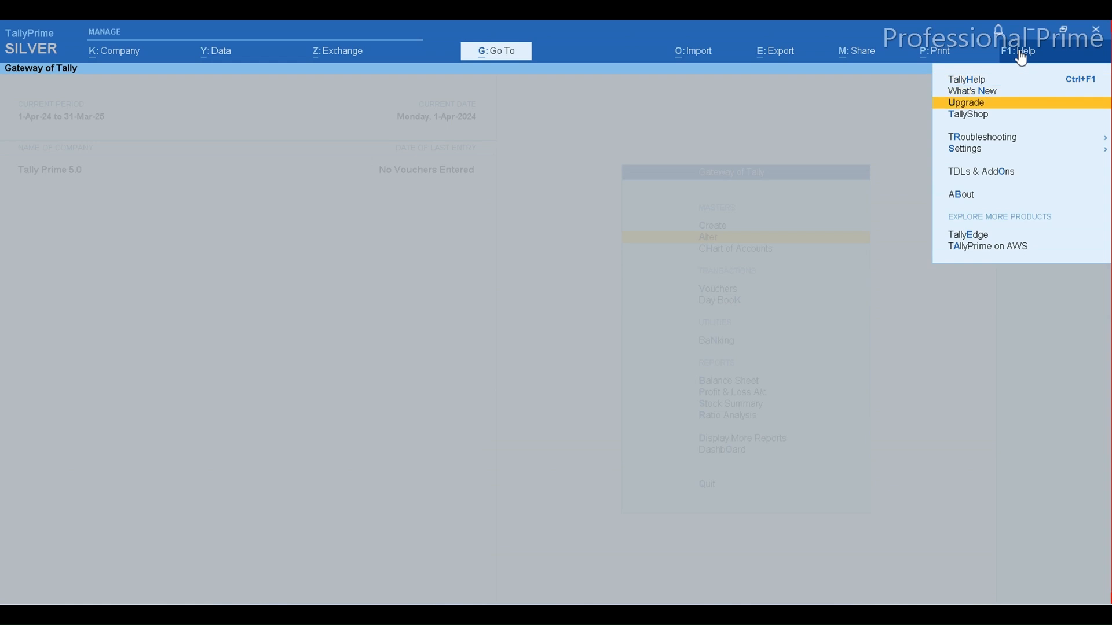
{"action": "key", "text": "Return"}
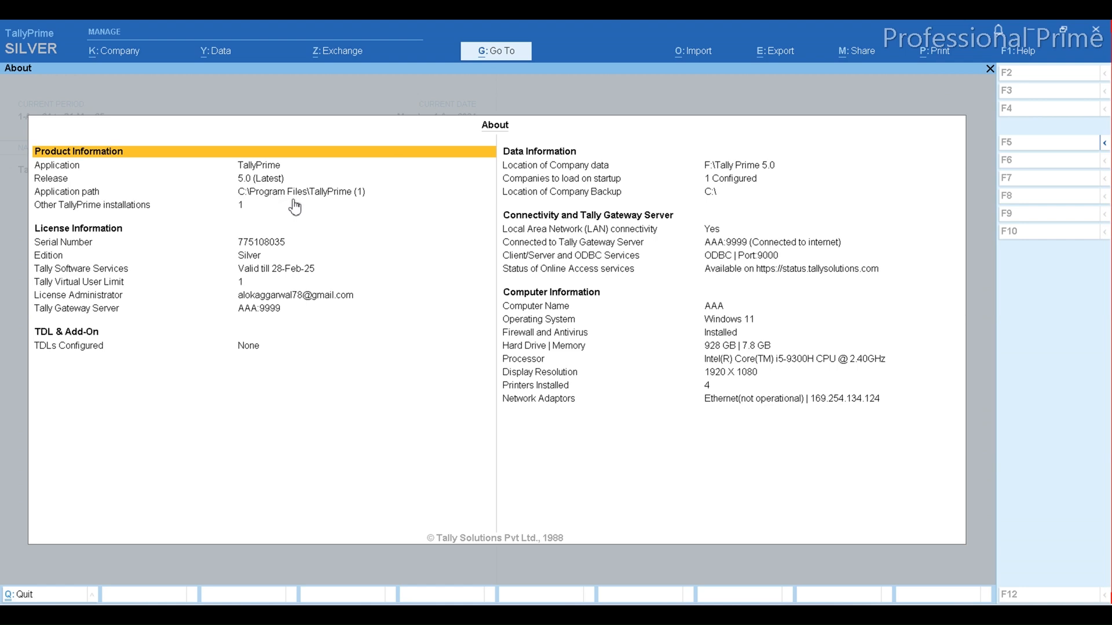
{"action": "key", "text": "Escape"}
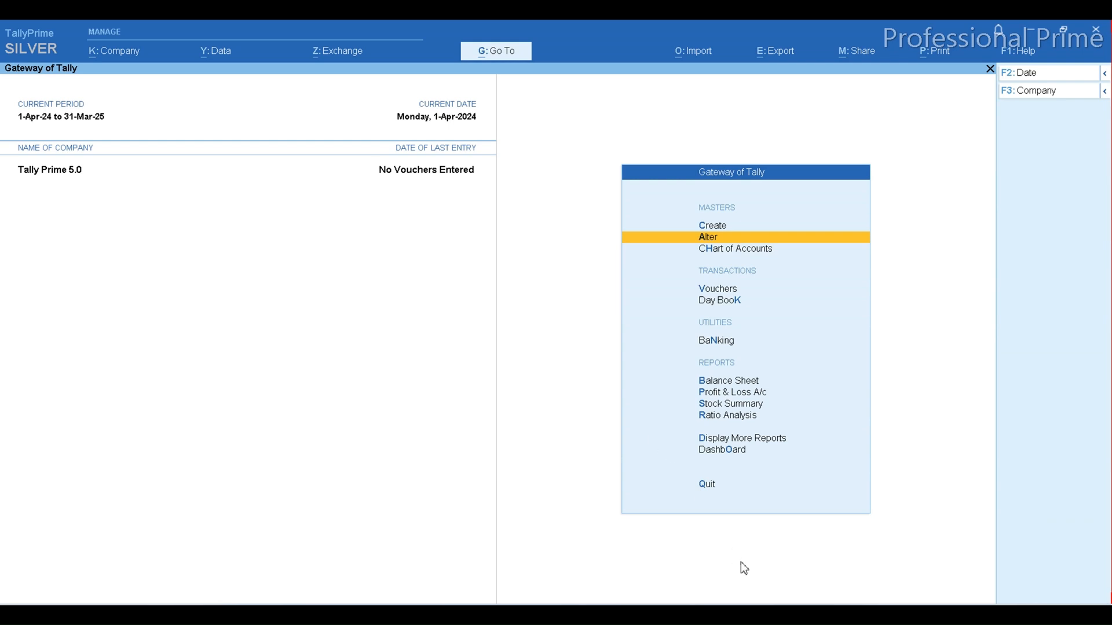
Review the interest calculation topic list in the Microsoft Word document and switch back to TallyPrime.
{"action": "left_click", "coordinate": [746, 614]}
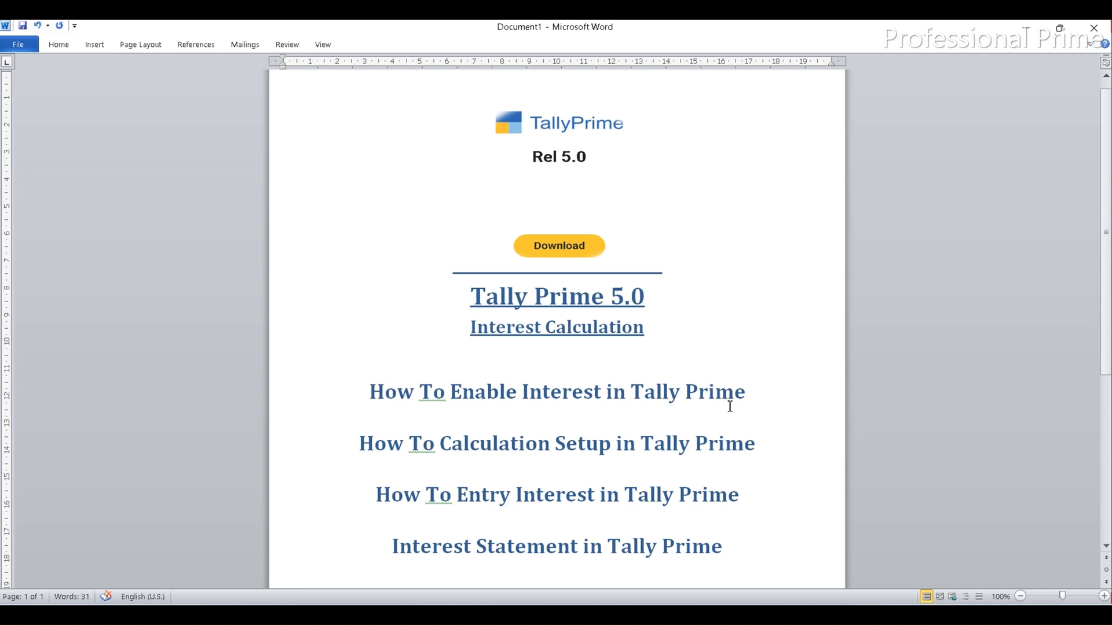
{"action": "left_click", "coordinate": [660, 614]}
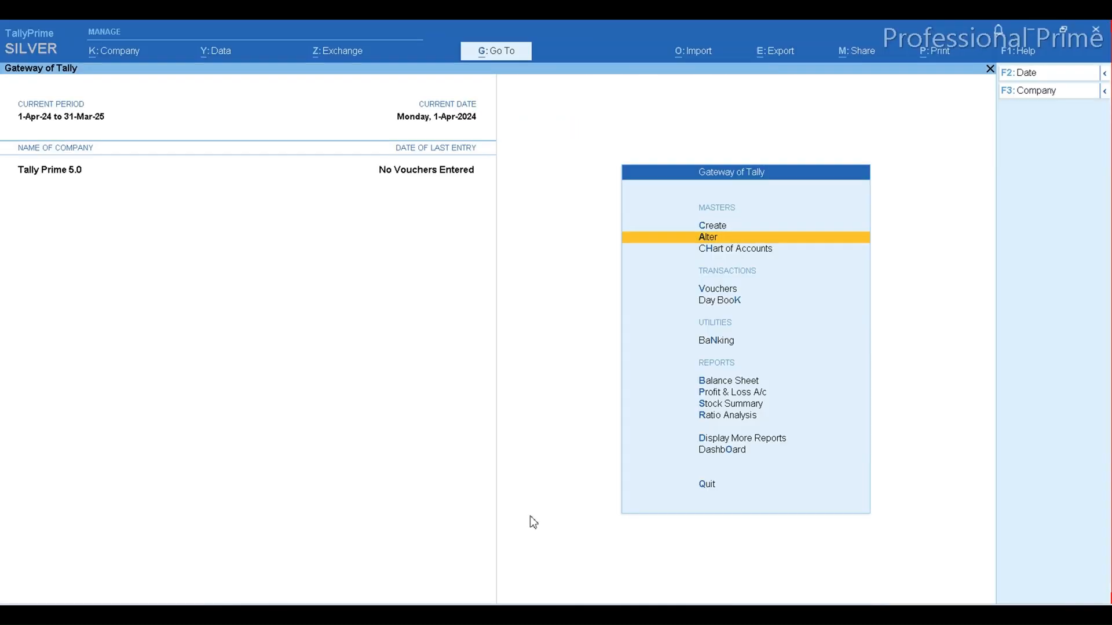
Open the company features settings for the company Tally Prime 5.0.
{"action": "left_click", "coordinate": [119, 56]}
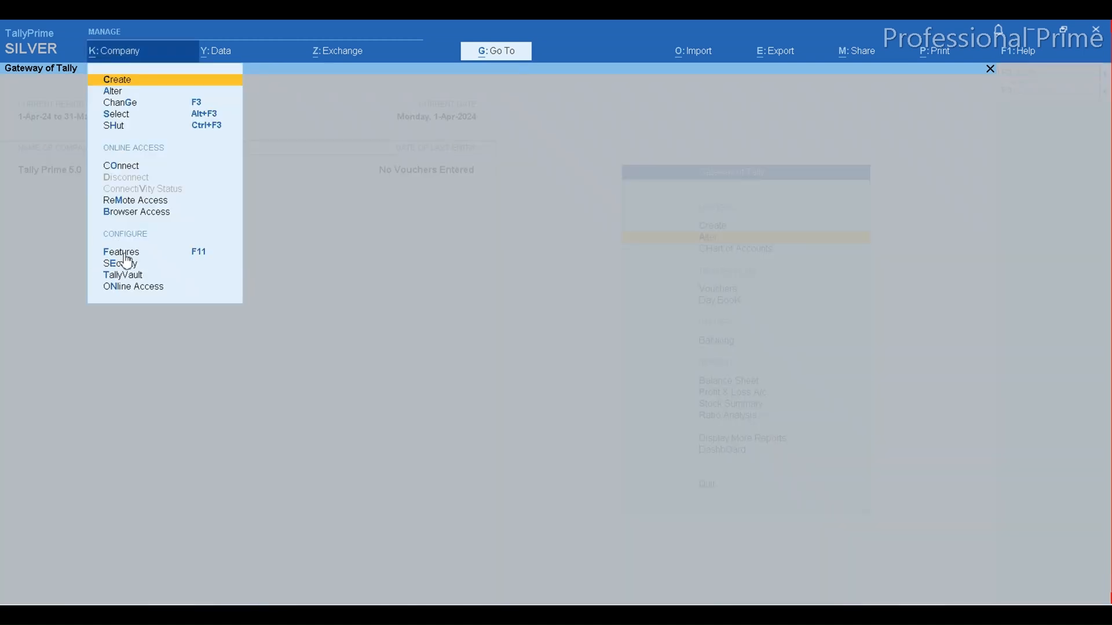
{"action": "left_click", "coordinate": [207, 257]}
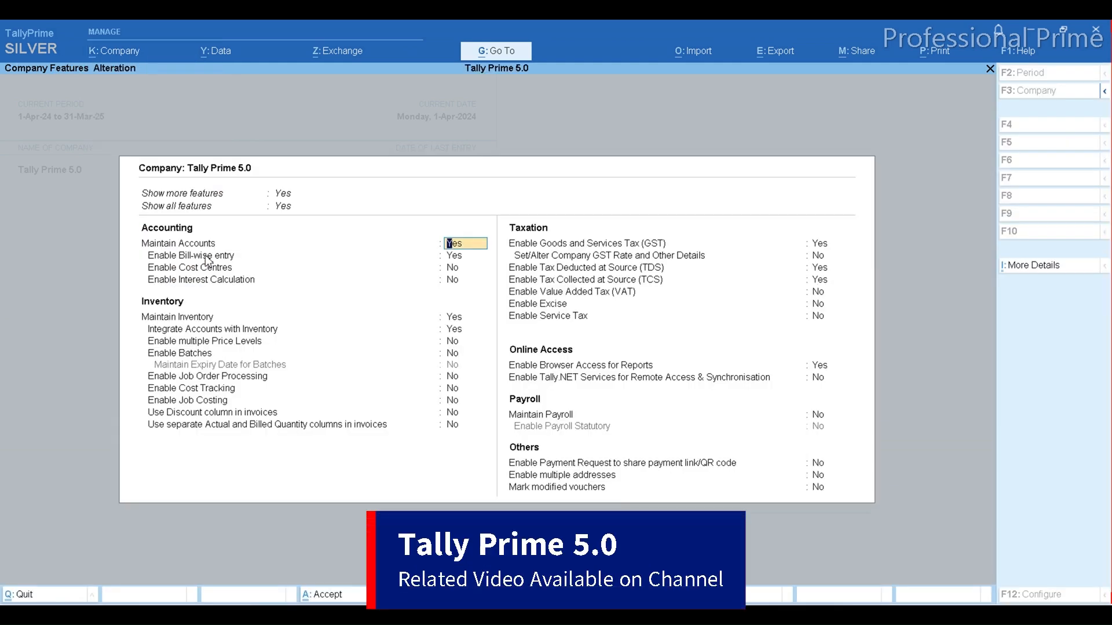
Set Show more features to No and back to Yes in the company features.
{"action": "left_click", "coordinate": [291, 200]}
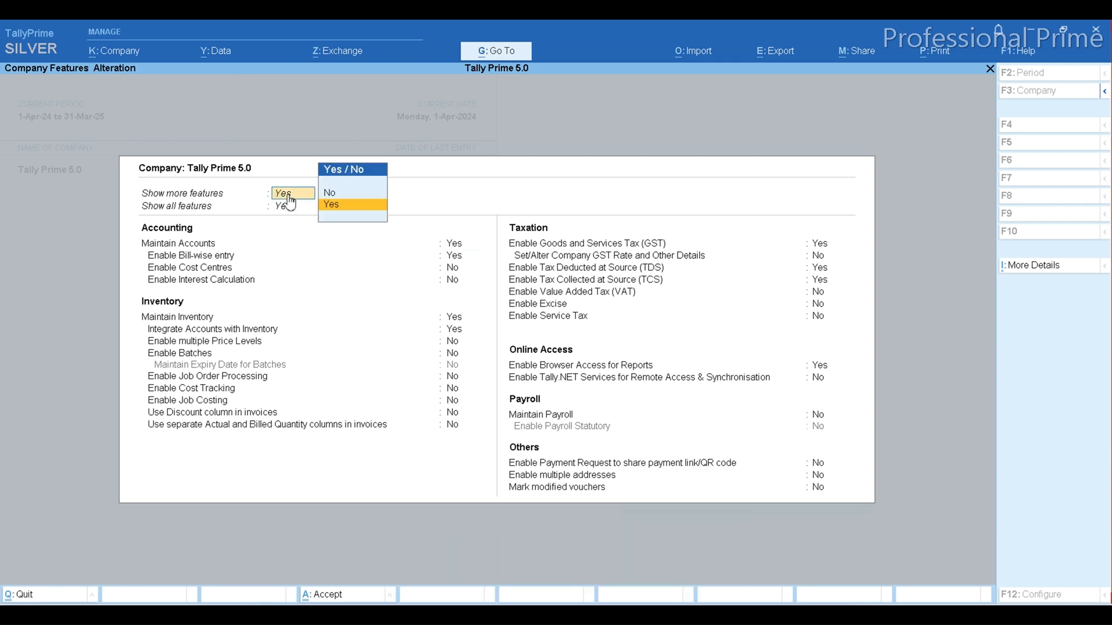
{"action": "key", "text": "Up"}
{"action": "key", "text": "Return"}
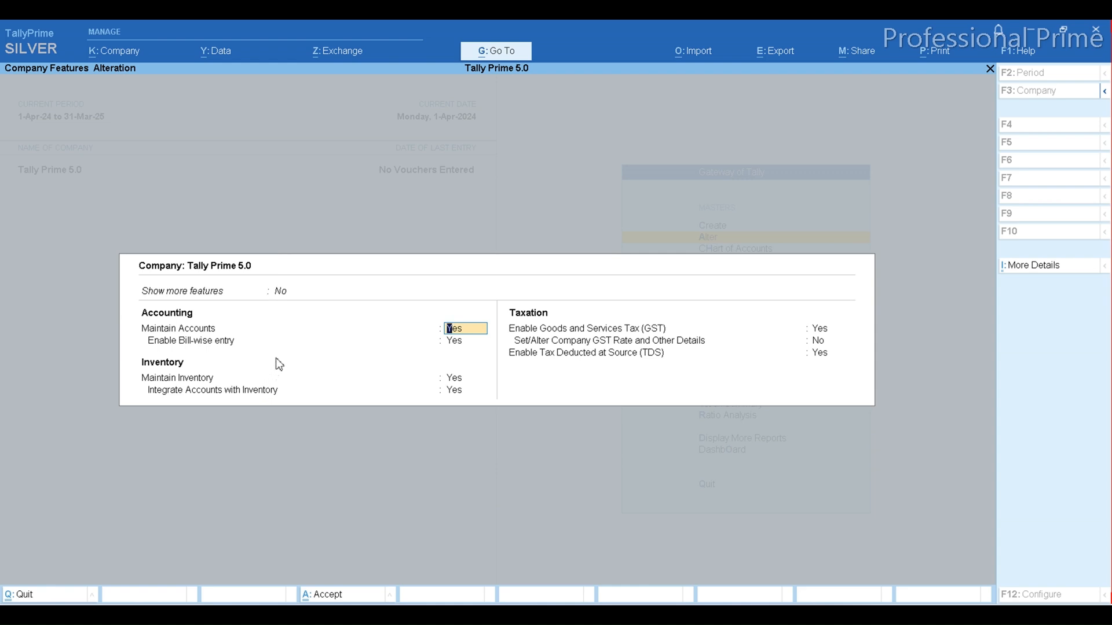
{"action": "key", "text": "Up"}
{"action": "key", "text": "Down"}
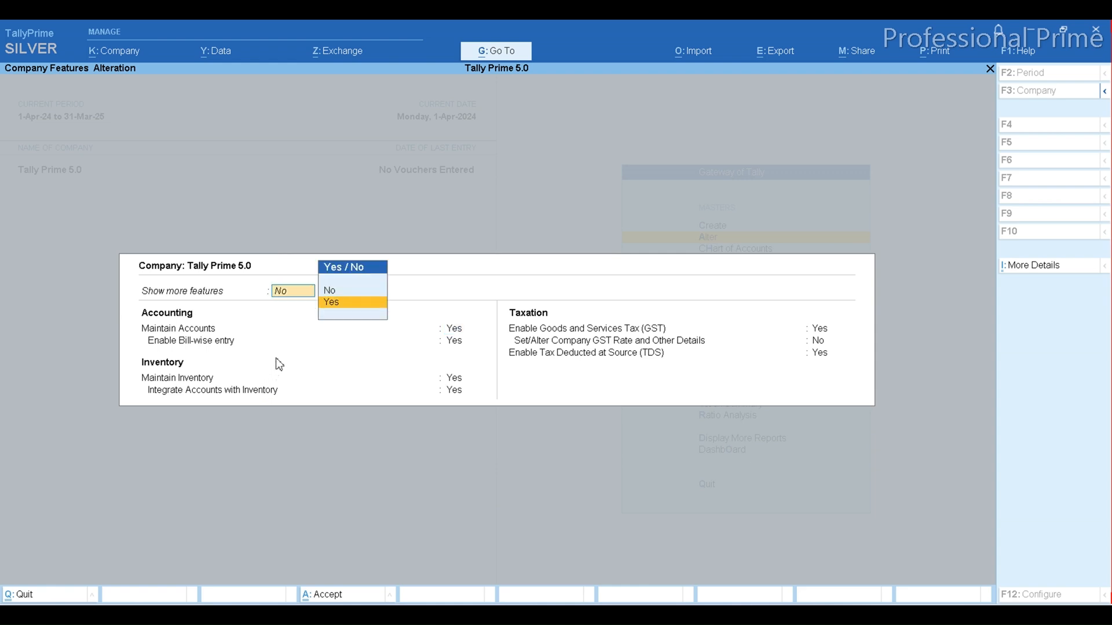
{"action": "key", "text": "Return"}
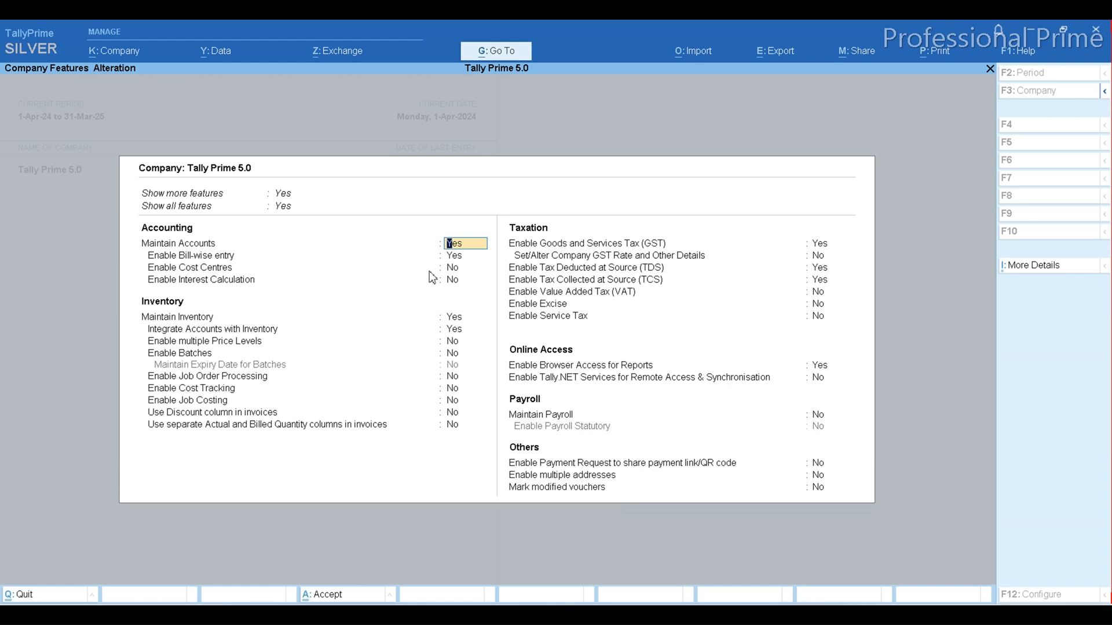
Enable Interest Calculation in the company's accounting features and save the settings.
{"action": "left_click", "coordinate": [457, 284]}
{"action": "type", "text": "y"}
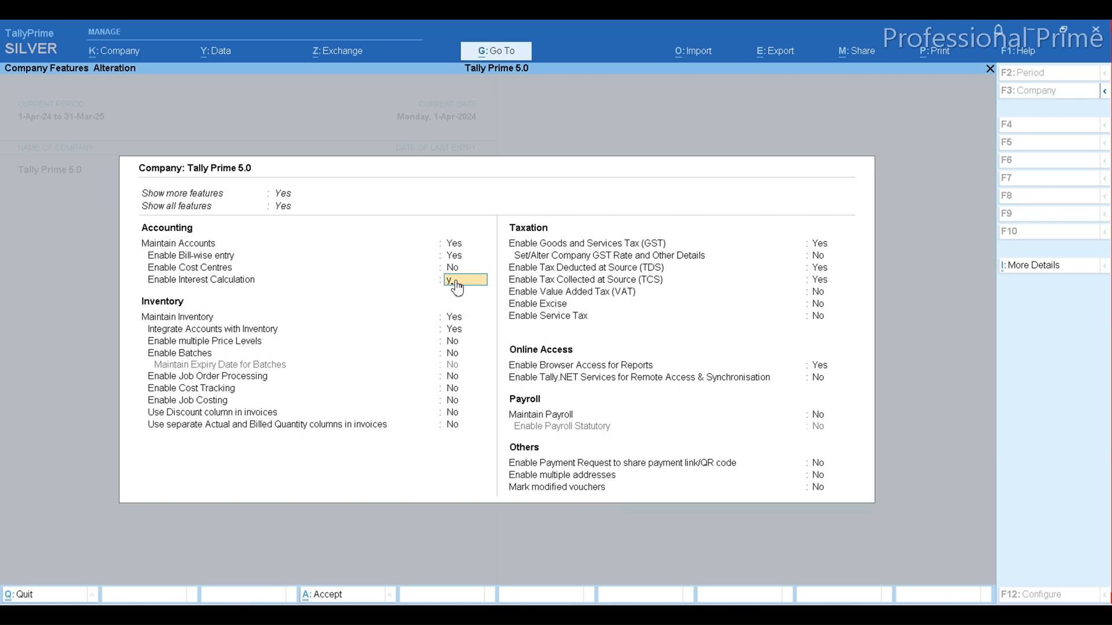
{"action": "key", "text": "Return"}
{"action": "key", "text": "ctrl"}
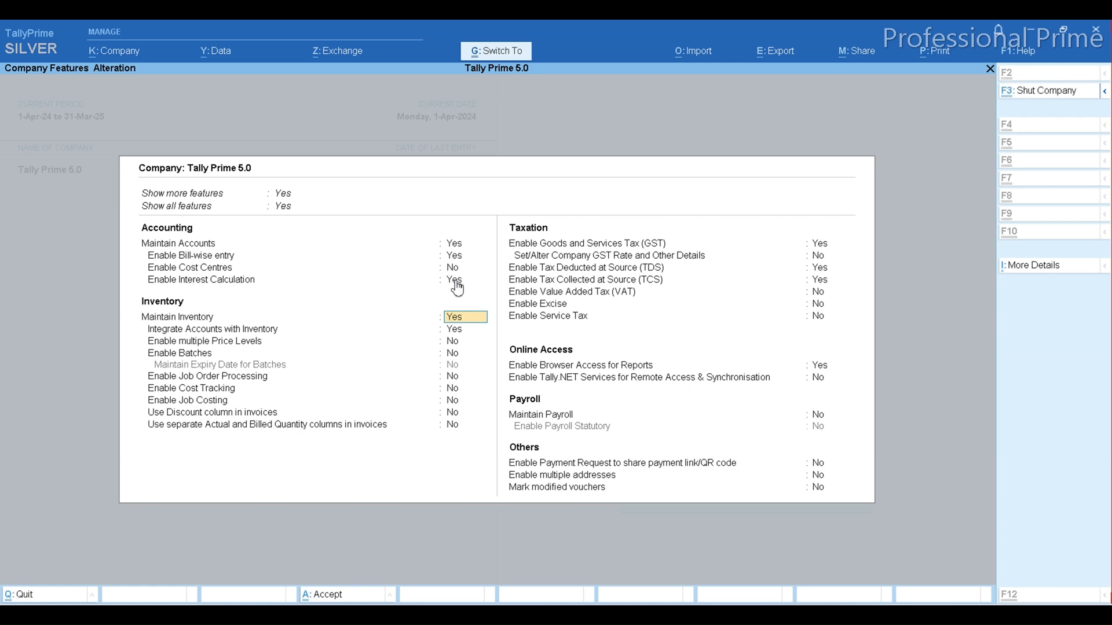
{"action": "key", "text": "ctrl+a"}
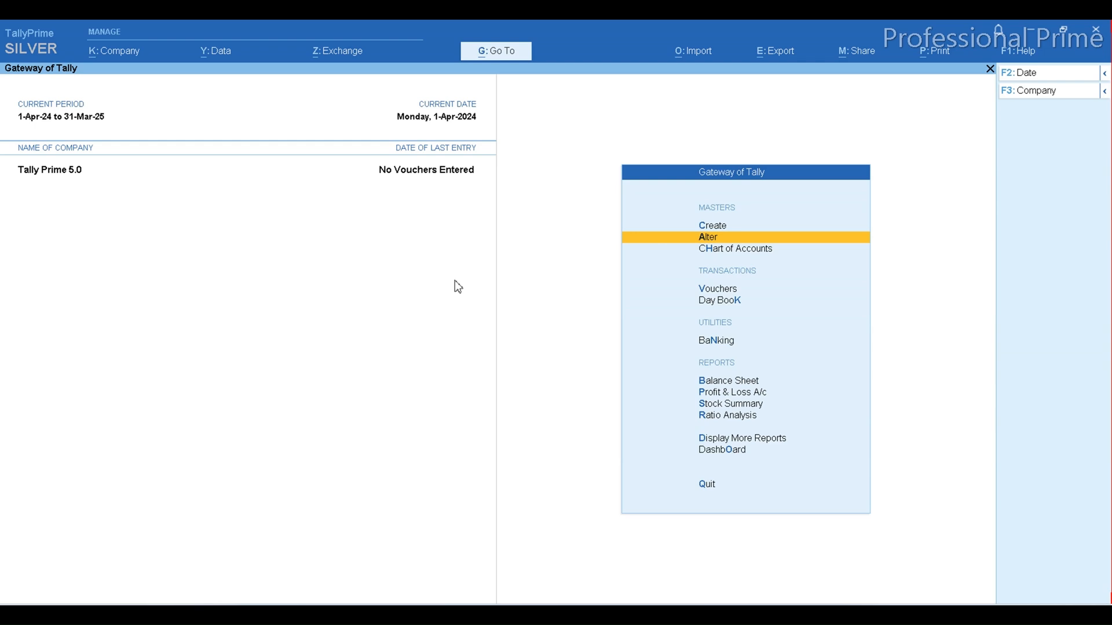
Start creating a ledger named Abc under Sundry Debtors.
{"action": "key", "text": "Up"}
{"action": "key", "text": "Return"}
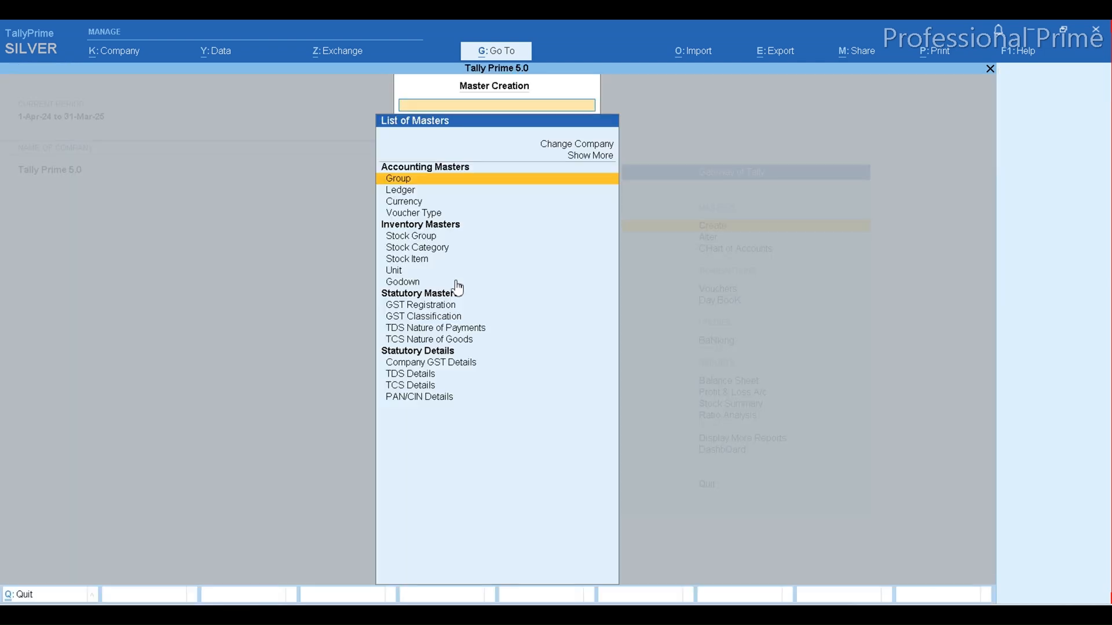
{"action": "key", "text": "Down"}
{"action": "key", "text": "Return"}
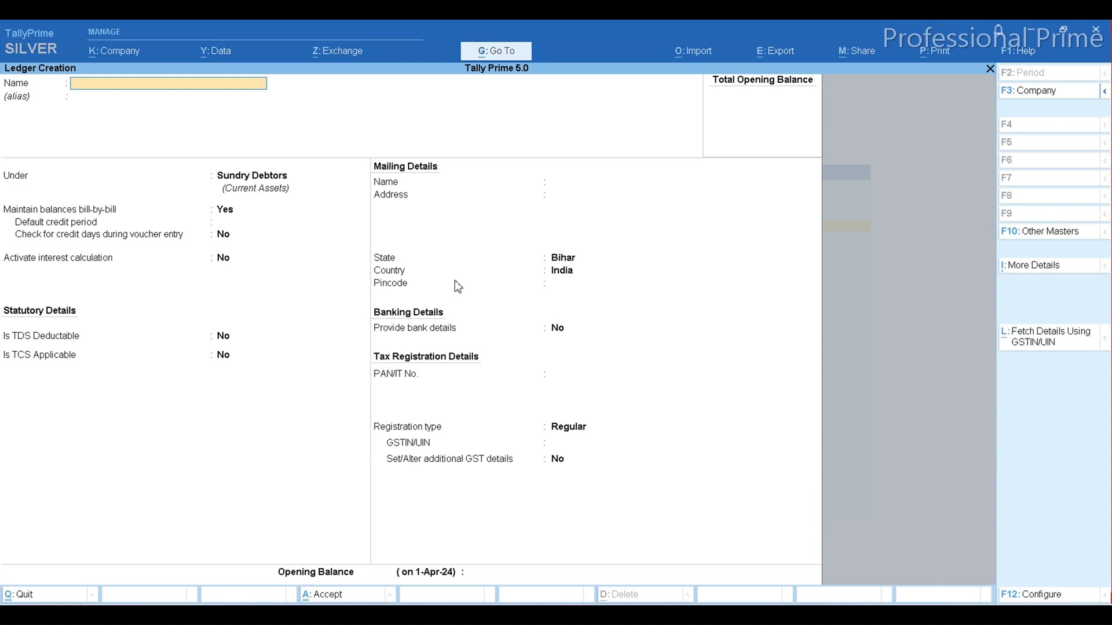
{"action": "type", "text": "Ab"}
{"action": "key", "text": "Return"}
{"action": "key", "text": "Return"}
{"action": "key", "text": "Return"}
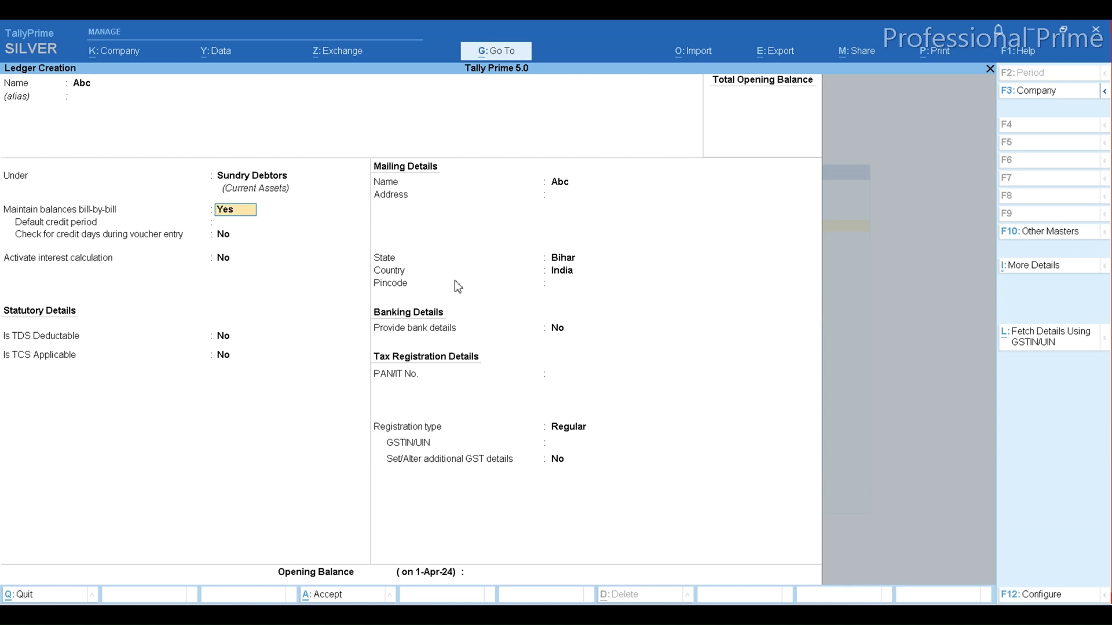
Keep bill-by-bill balances on, set the default credit period to 7 days and enable the credit days check during voucher entry.
{"action": "key", "text": "Return"}
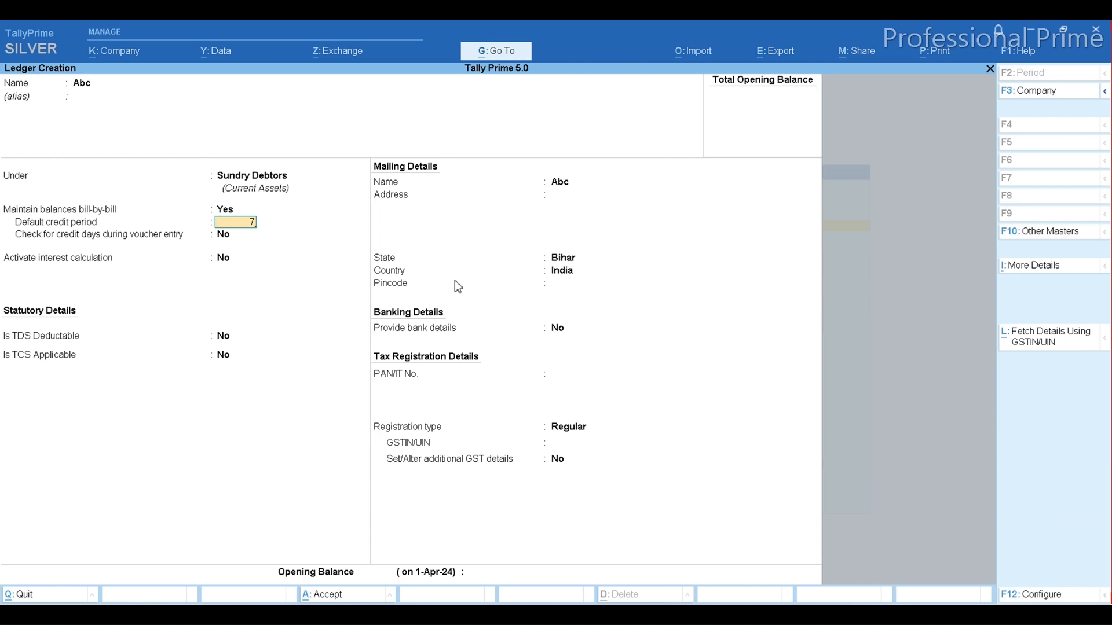
{"action": "key", "text": "Return"}
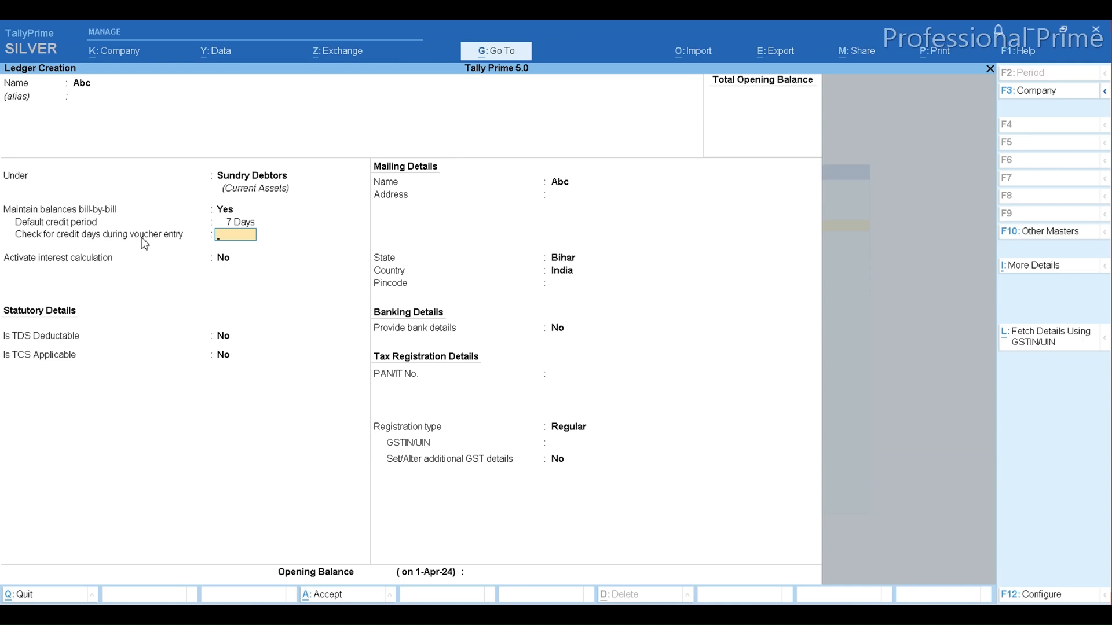
{"action": "type", "text": "y"}
{"action": "key", "text": "Return"}
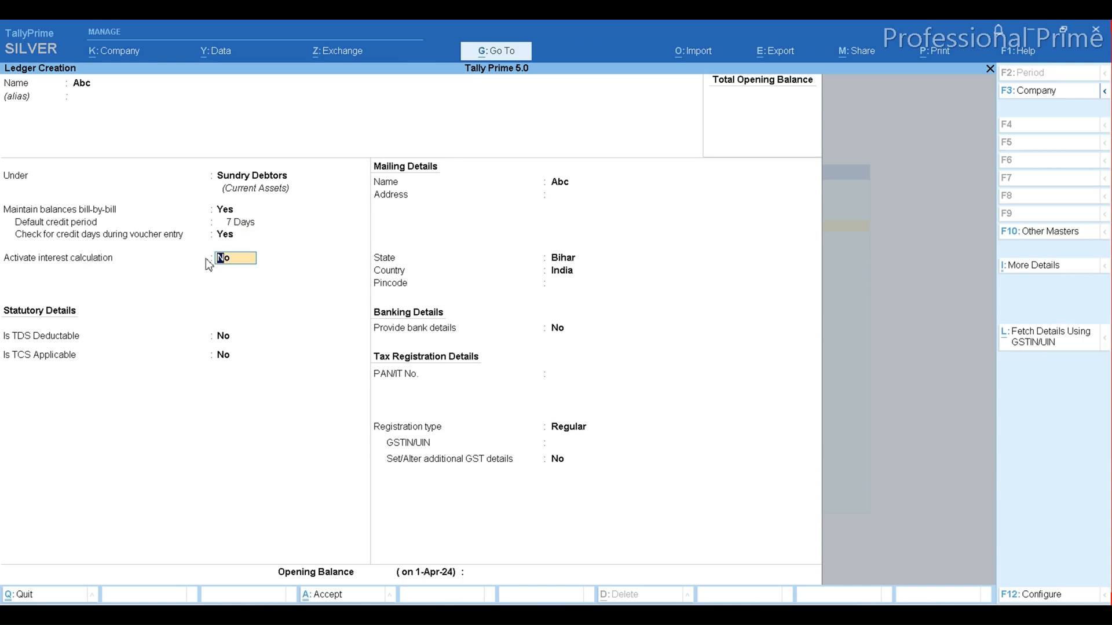
Activate interest calculation for the Abc ledger and enable the use of advance interest parameters.
{"action": "type", "text": "y"}
{"action": "key", "text": "Return"}
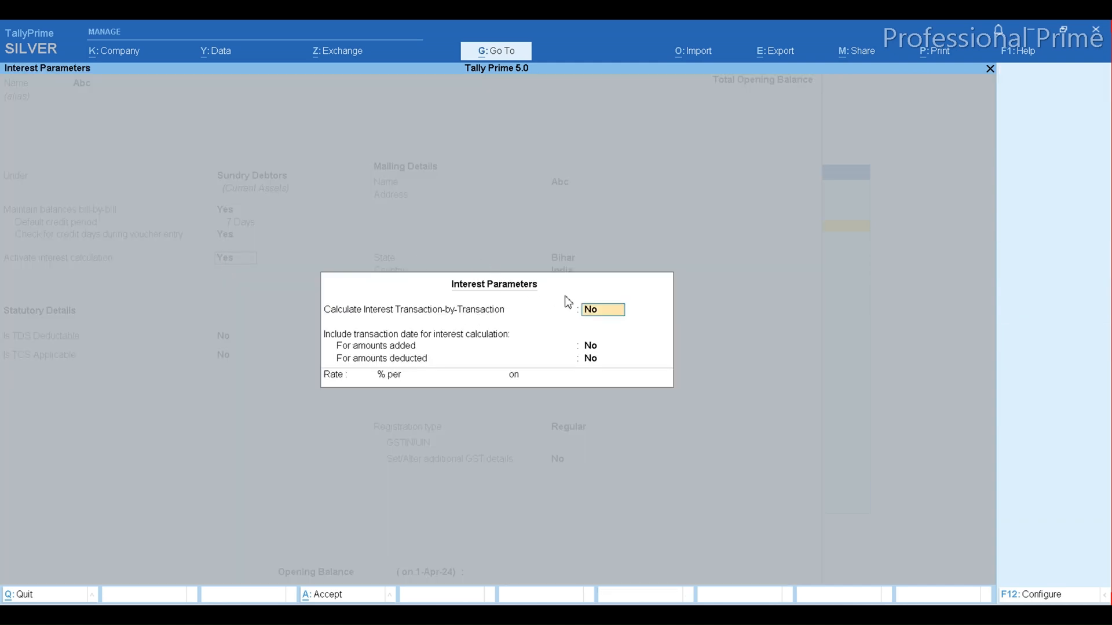
{"action": "left_click", "coordinate": [1041, 593]}
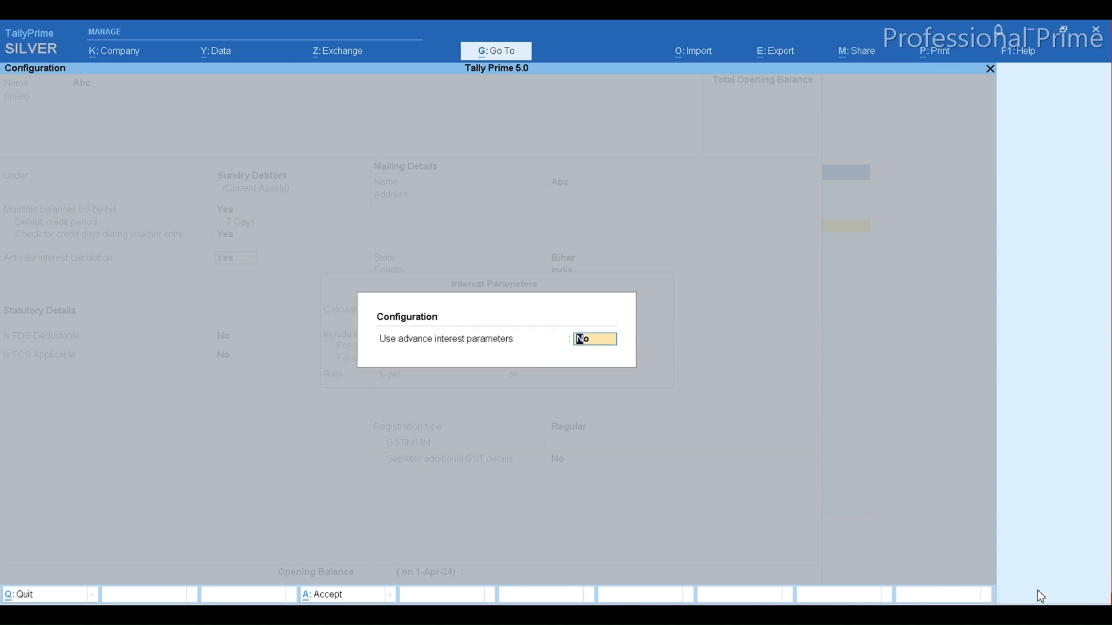
{"action": "type", "text": "y"}
{"action": "key", "text": "Return"}
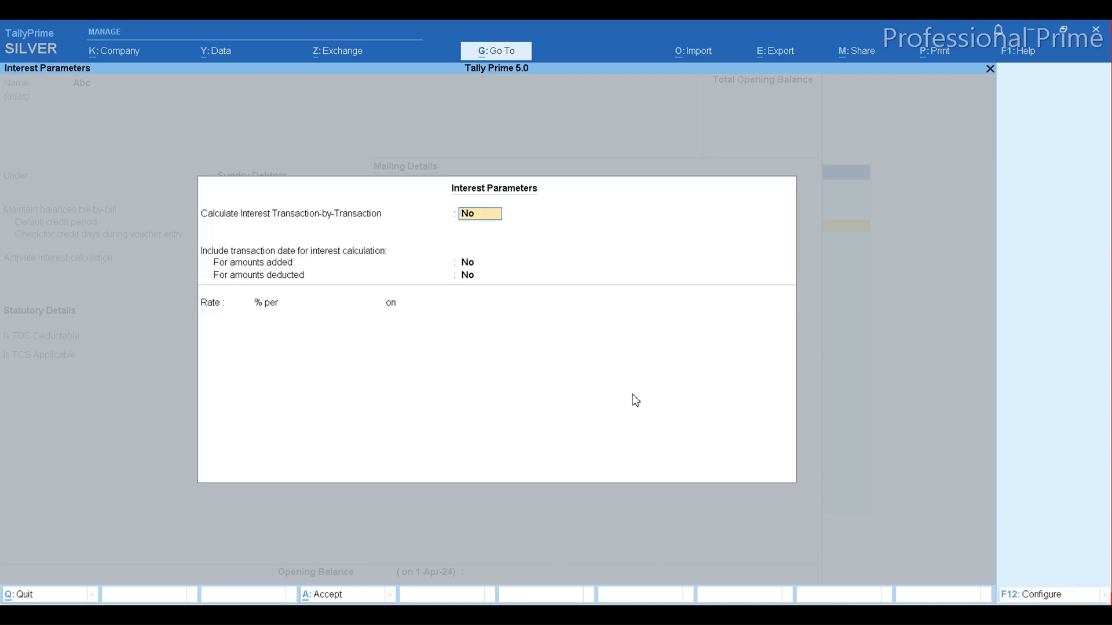
Set interest to calculate transaction-by-transaction, with parameters and advanced parameters overridable for each transaction.
{"action": "type", "text": "y"}
{"action": "key", "text": "Return"}
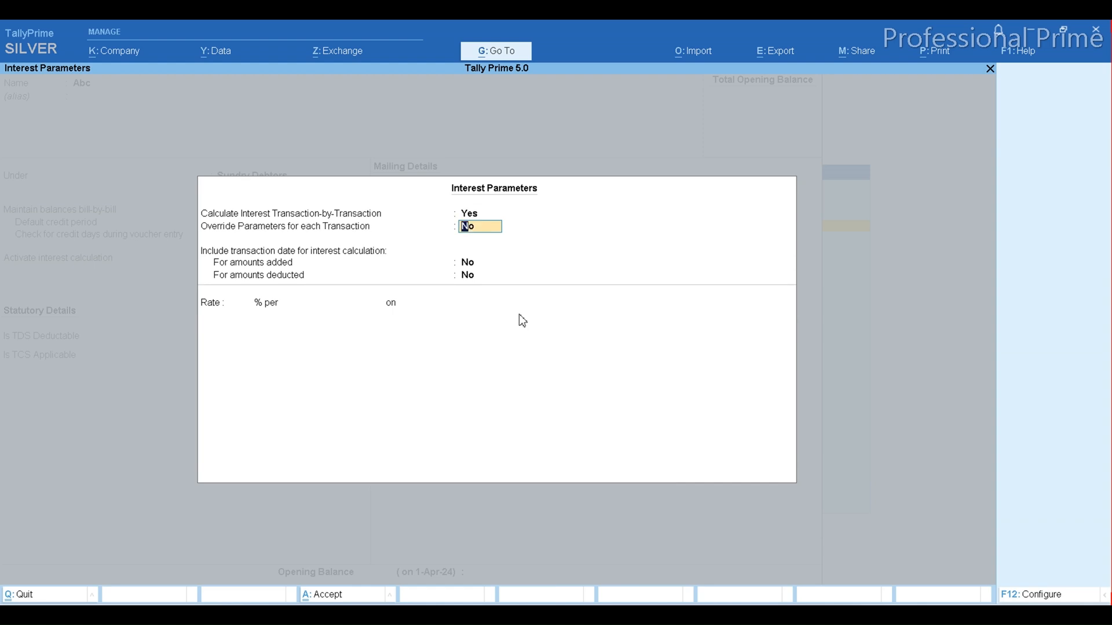
{"action": "type", "text": "y"}
{"action": "key", "text": "Return"}
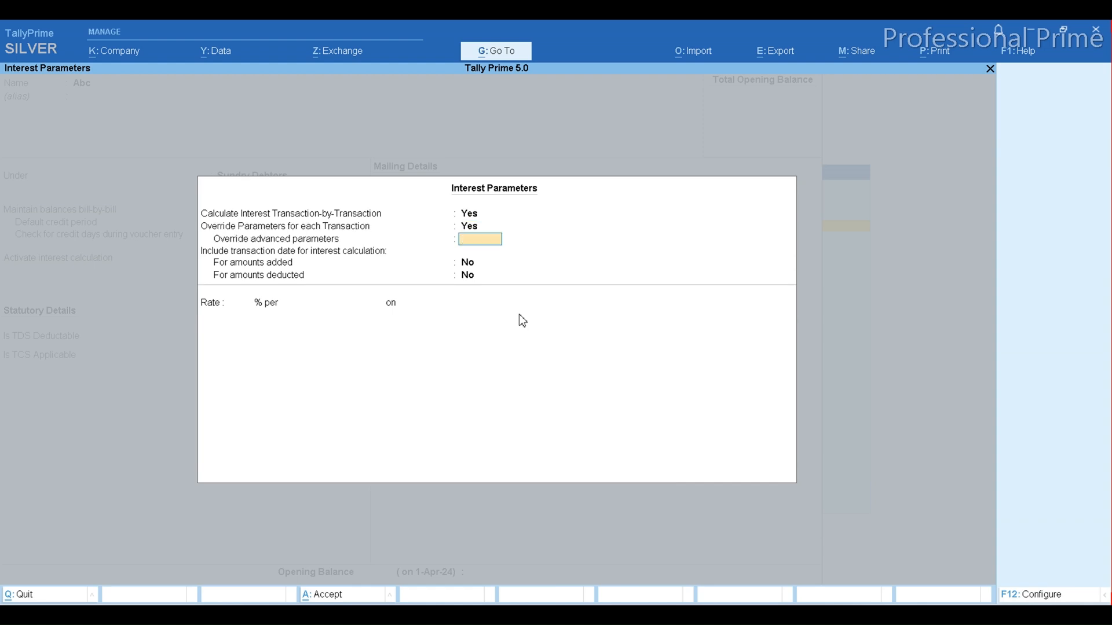
{"action": "type", "text": "y"}
{"action": "key", "text": "Return"}
Include the transaction date in interest calculation for both amounts added and amounts deducted.
{"action": "type", "text": "y"}
{"action": "key", "text": "Return"}
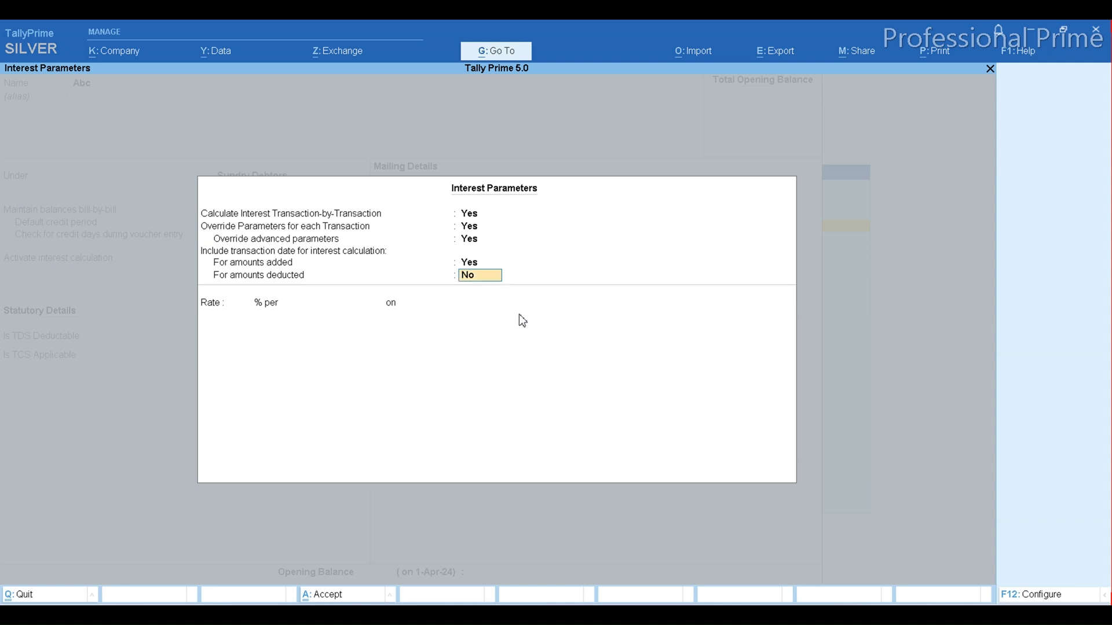
{"action": "type", "text": "y"}
{"action": "key", "text": "Return"}
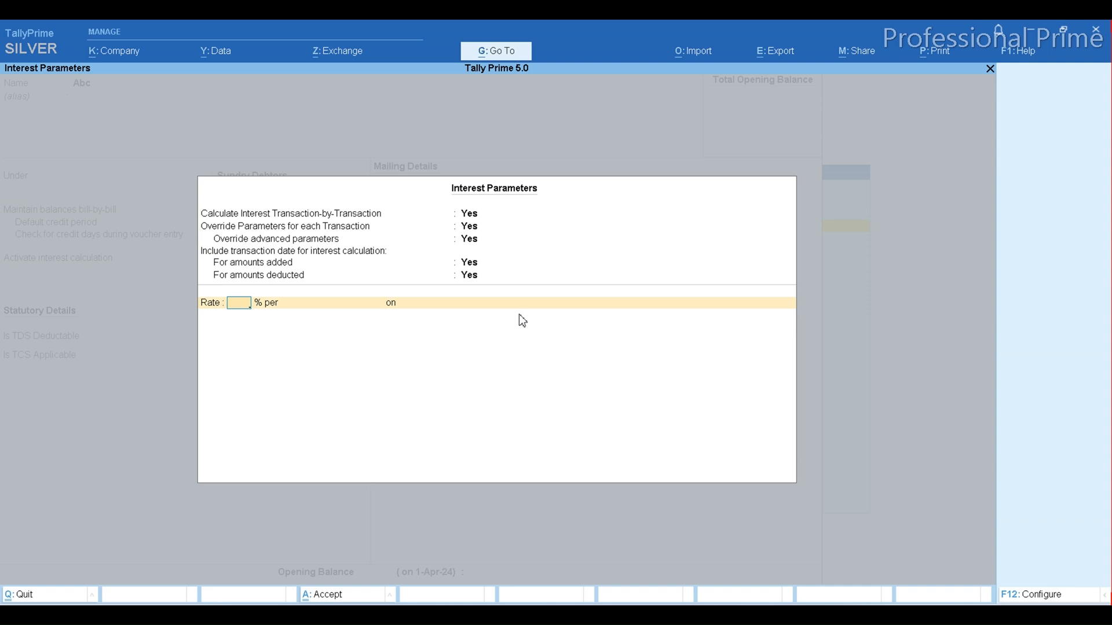
Set the interest rate to 12% per 365-Day Year.
{"action": "type", "text": "12"}
{"action": "key", "text": "Return"}
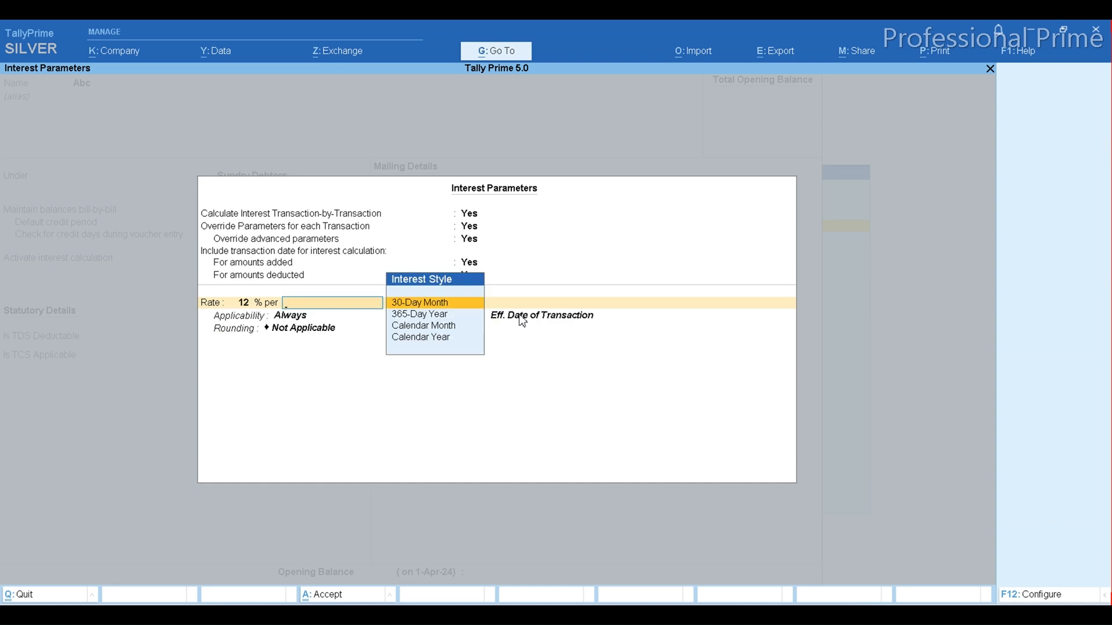
{"action": "key", "text": "Down"}
{"action": "key", "text": "Return"}
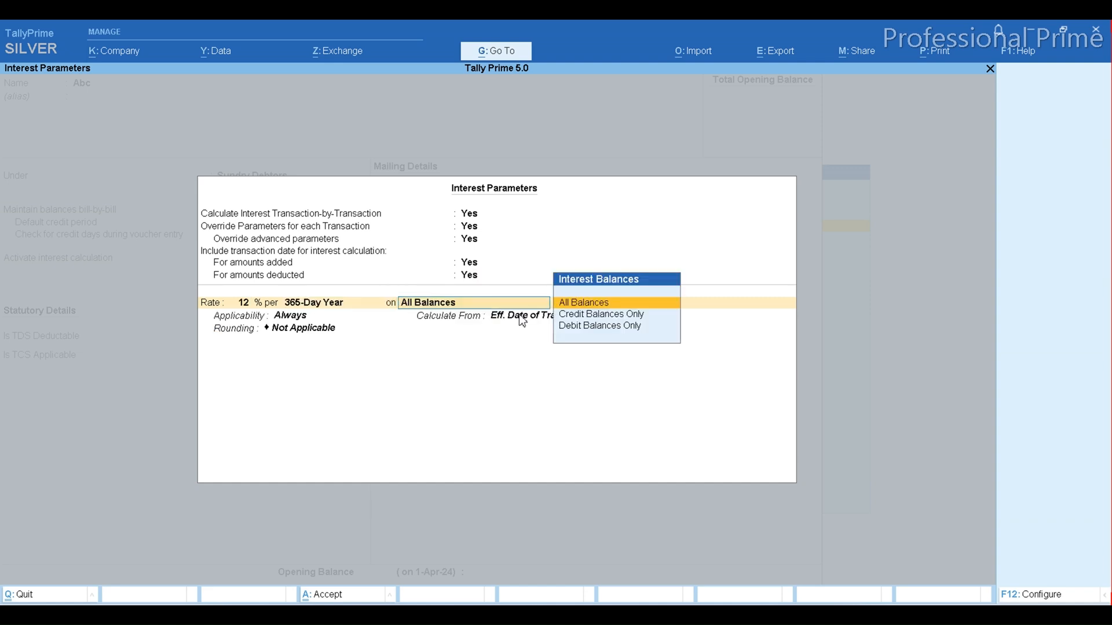
Apply the 12% interest rate to Debit Balances Only.
{"action": "key", "text": "Down"}
{"action": "key", "text": "Down"}
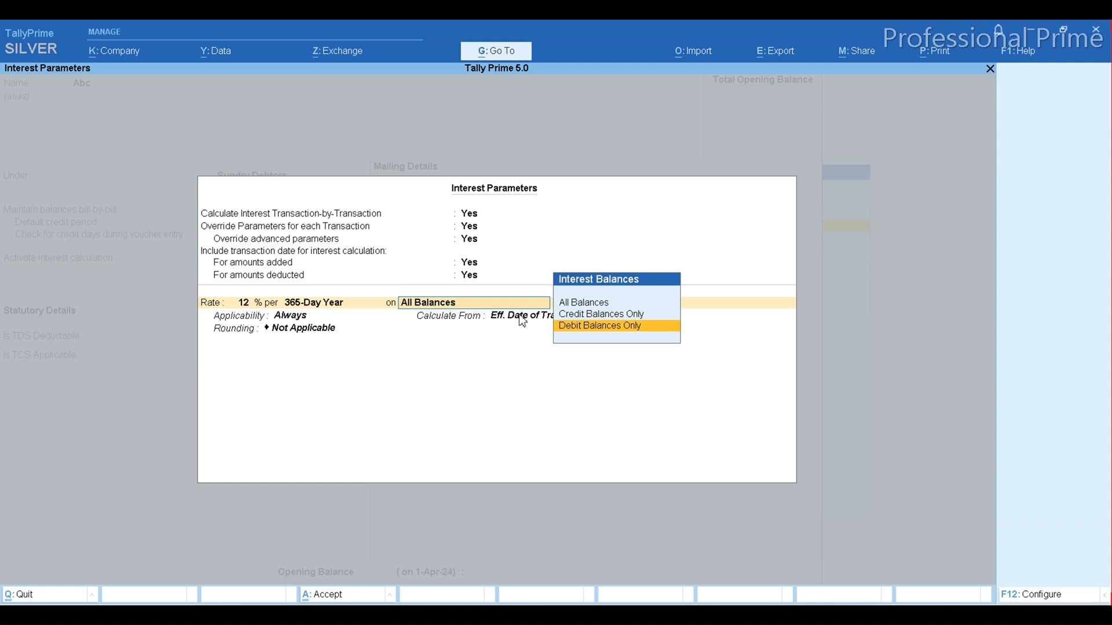
{"action": "key", "text": "Up"}
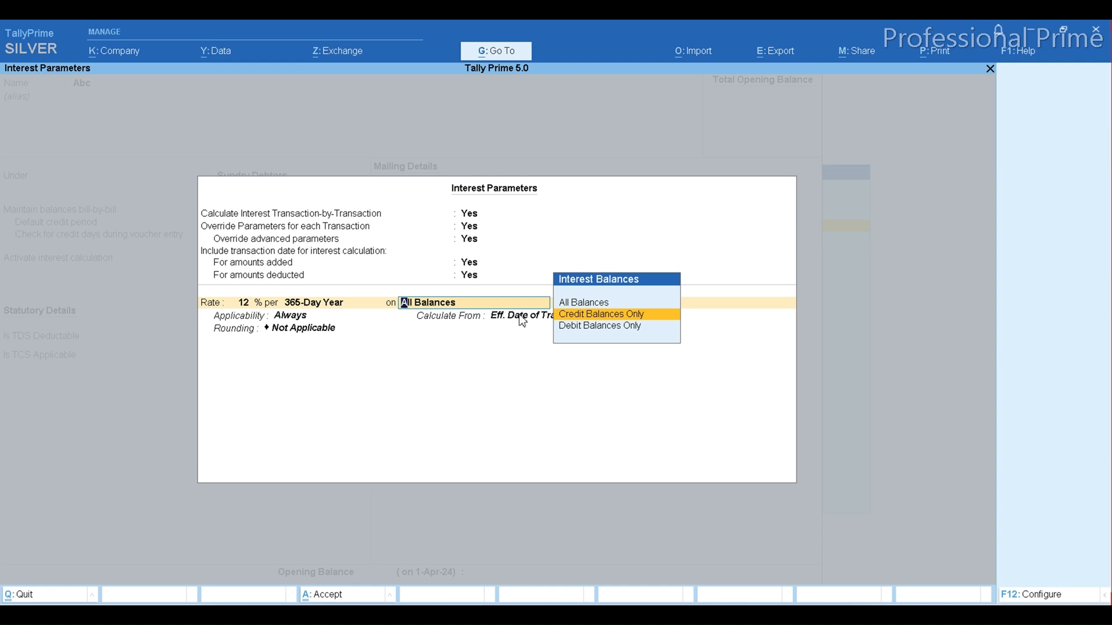
{"action": "key", "text": "Down"}
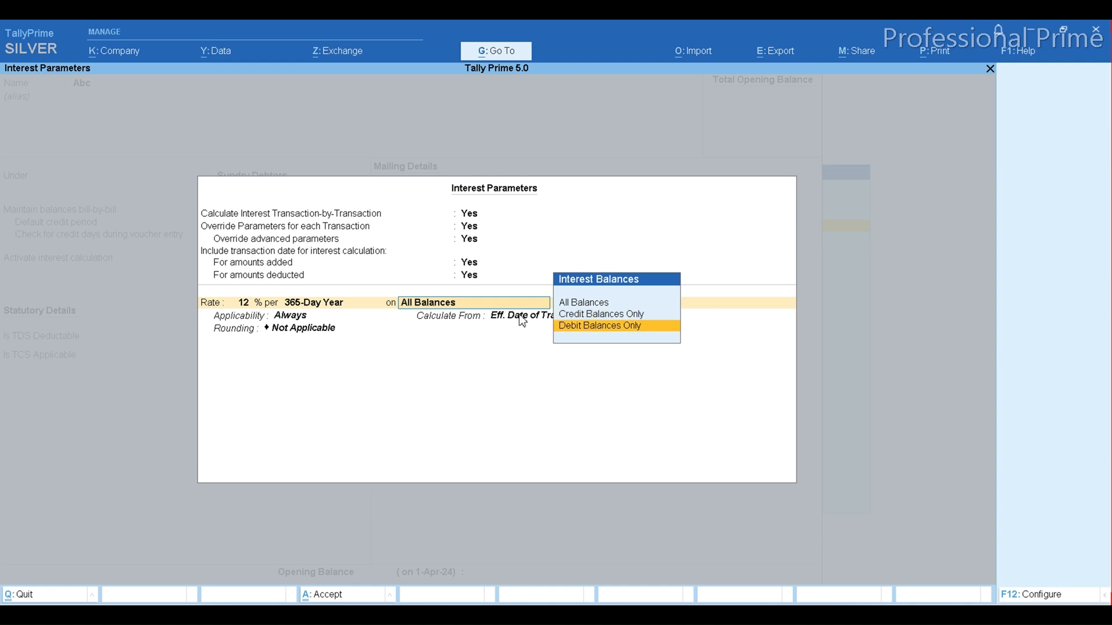
{"action": "key", "text": "Up"}
{"action": "key", "text": "Down"}
{"action": "key", "text": "Up"}
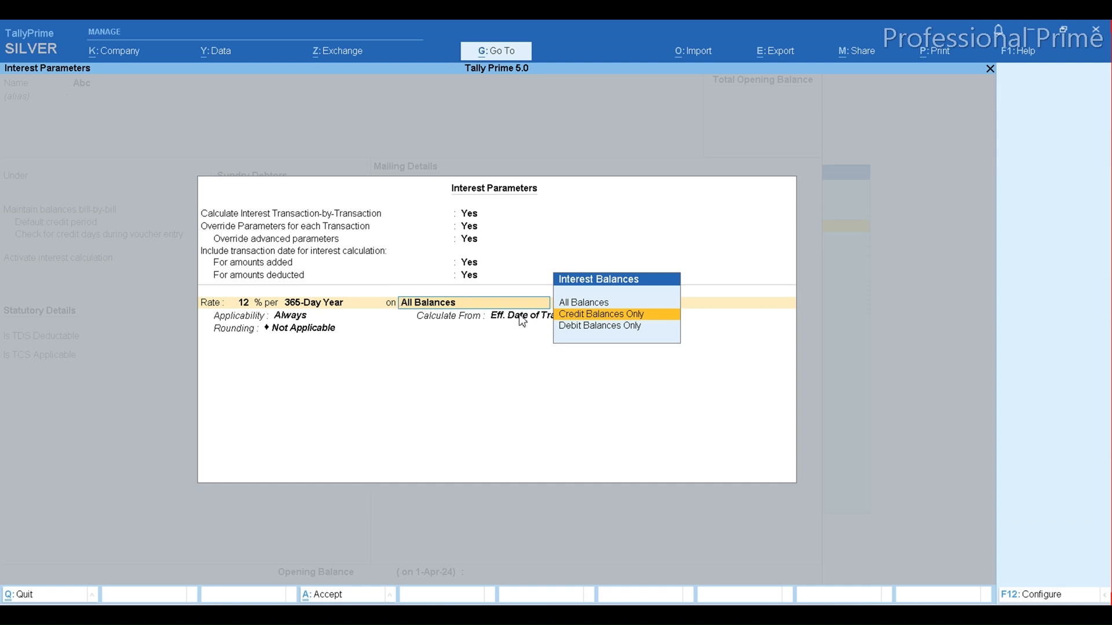
{"action": "key", "text": "Up"}
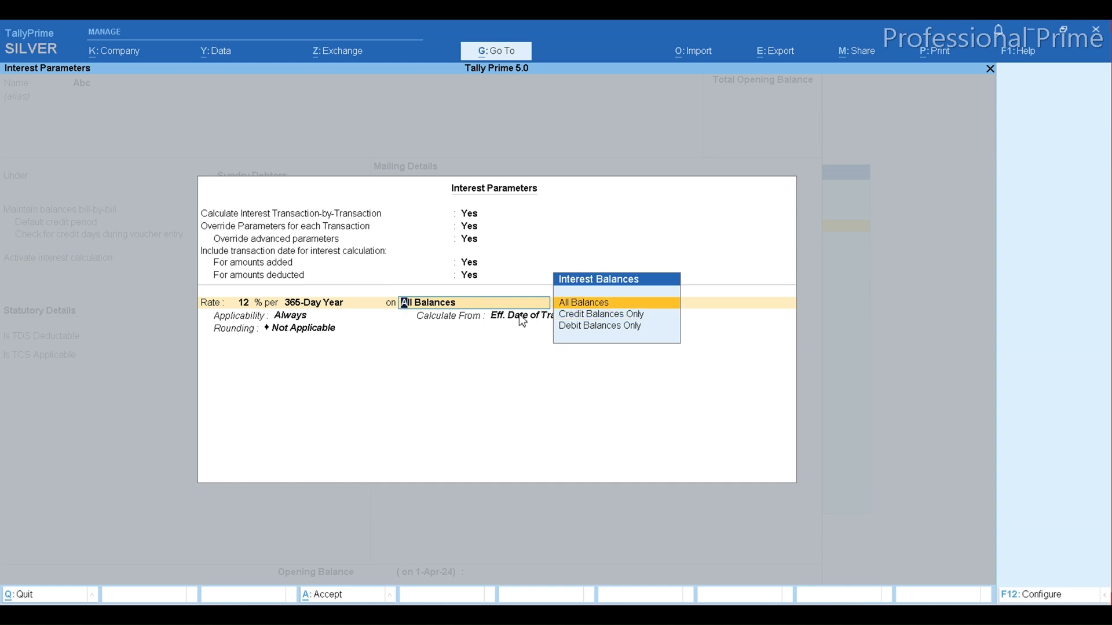
{"action": "key", "text": "Down"}
{"action": "key", "text": "Down"}
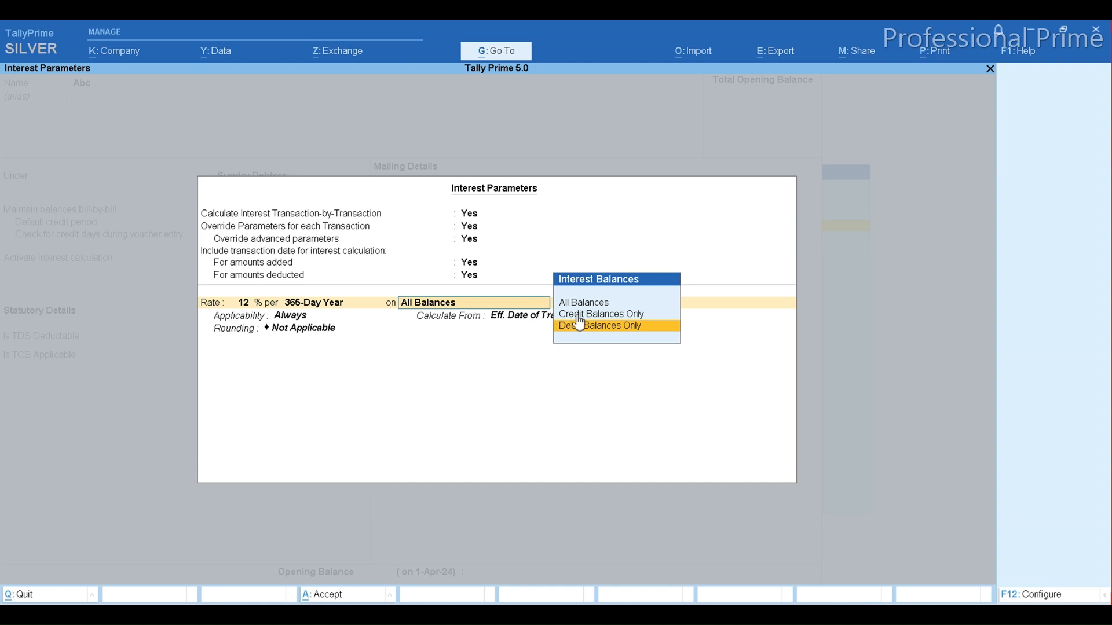
{"action": "left_click", "coordinate": [602, 335]}
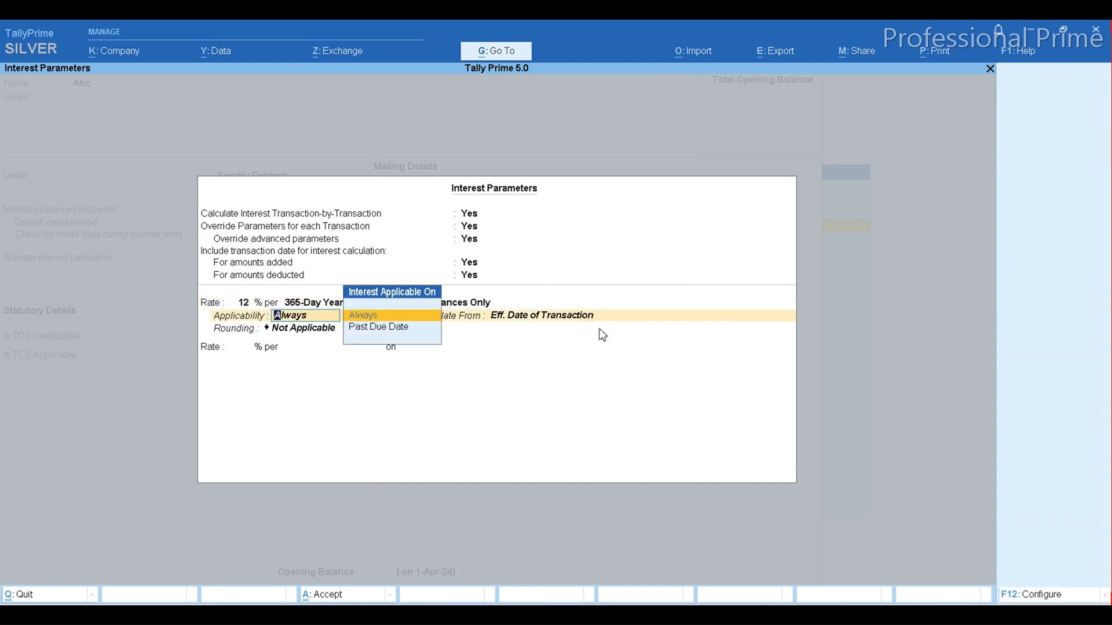
Make the 12% rate applicable Past Due Date by 0 days, calculated from the Date of Applicability.
{"action": "key", "text": "Down"}
{"action": "key", "text": "Return"}
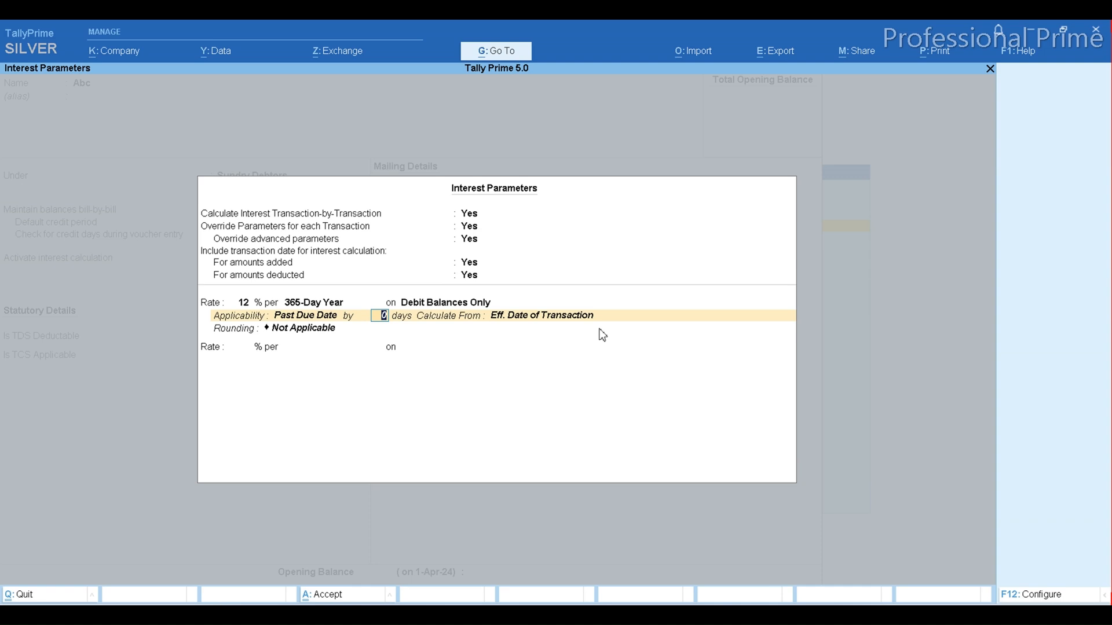
{"action": "key", "text": "Return"}
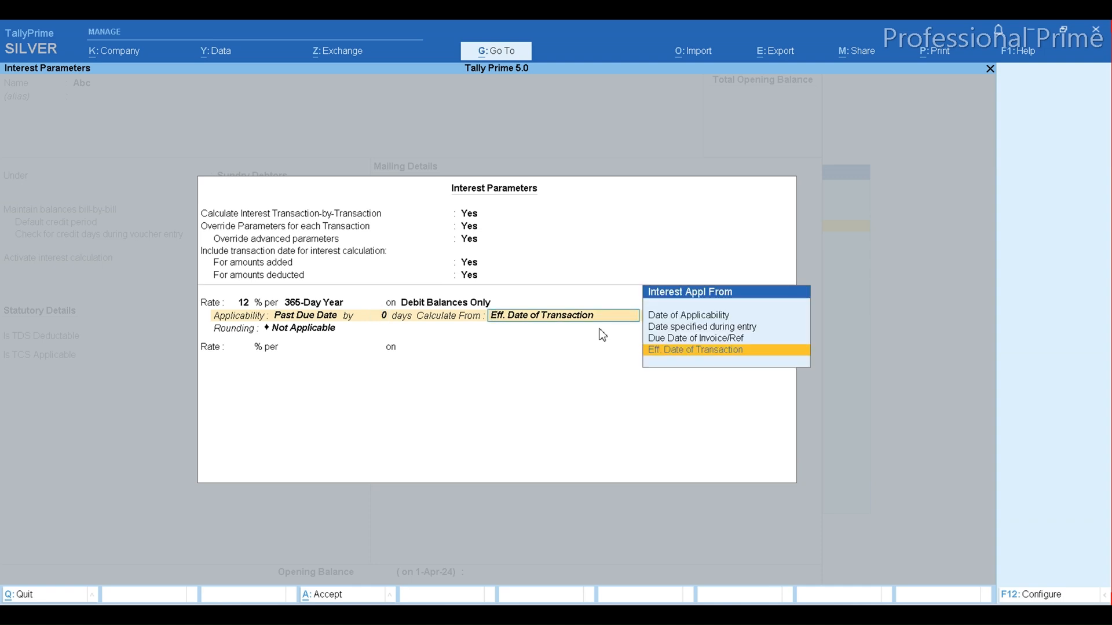
{"action": "key", "text": "Up"}
{"action": "key", "text": "Up"}
{"action": "key", "text": "Up"}
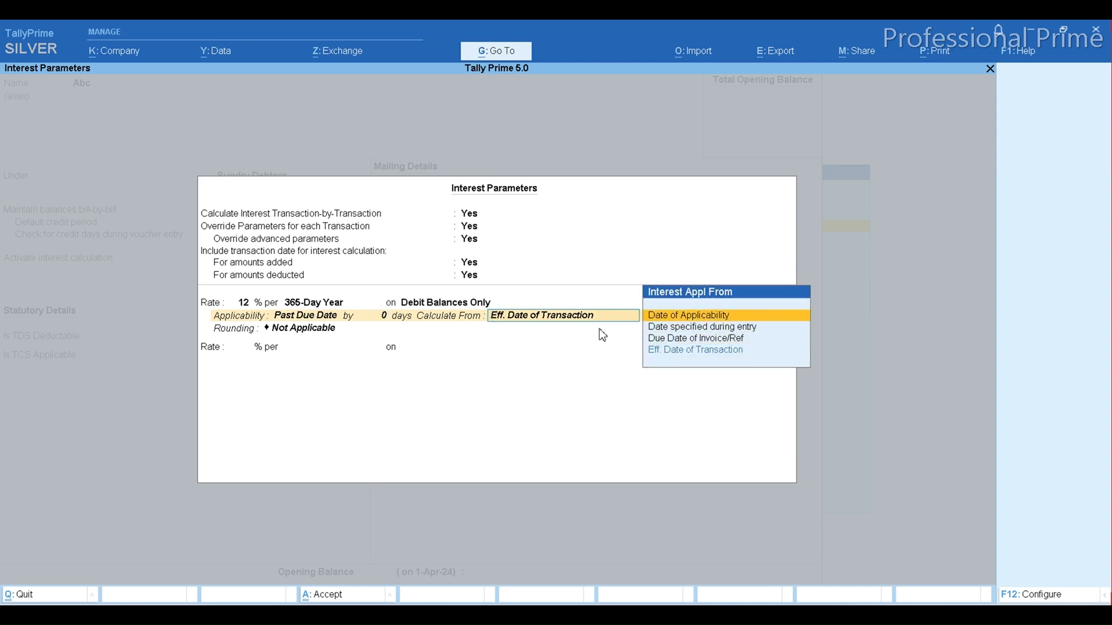
{"action": "key", "text": "Return"}
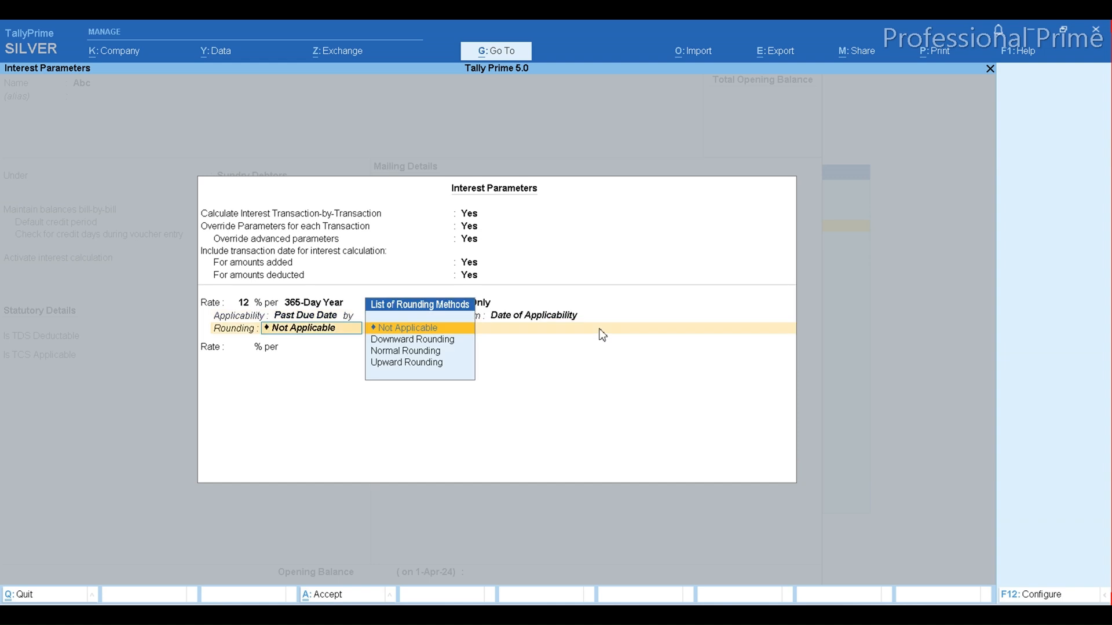
Set the 12% rate's rounding method to Normal Rounding with a limit of 1.
{"action": "key", "text": "Down"}
{"action": "key", "text": "Down"}
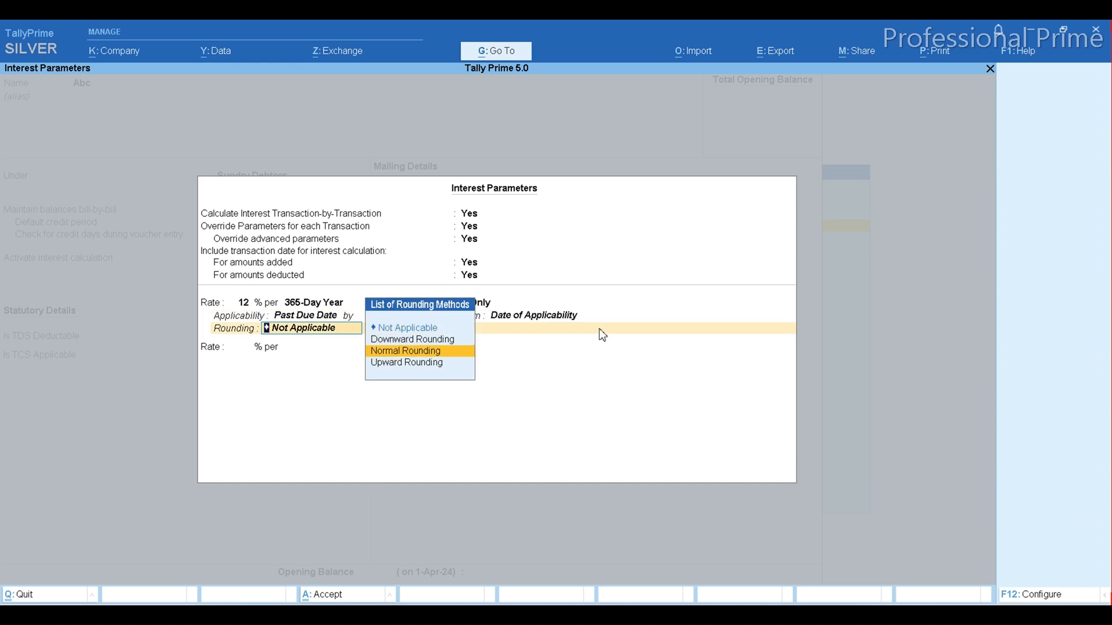
{"action": "key", "text": "Return"}
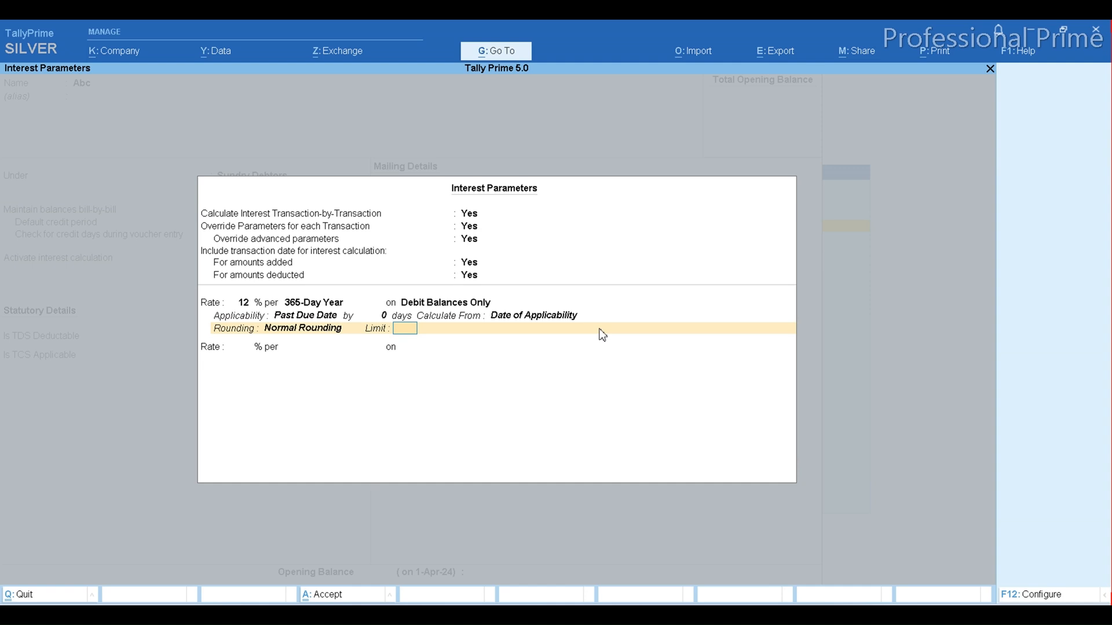
{"action": "type", "text": "1"}
{"action": "key", "text": "Return"}
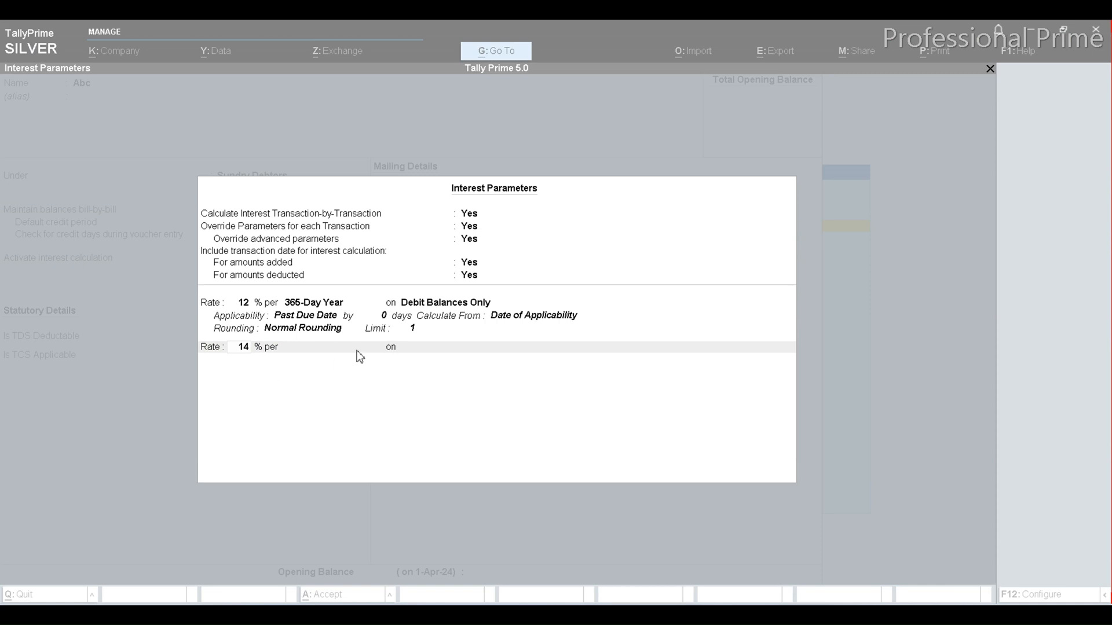
Add a second interest rate line of 14% per 365-Day Year on Debit Balances Only.
{"action": "left_click", "coordinate": [335, 349]}
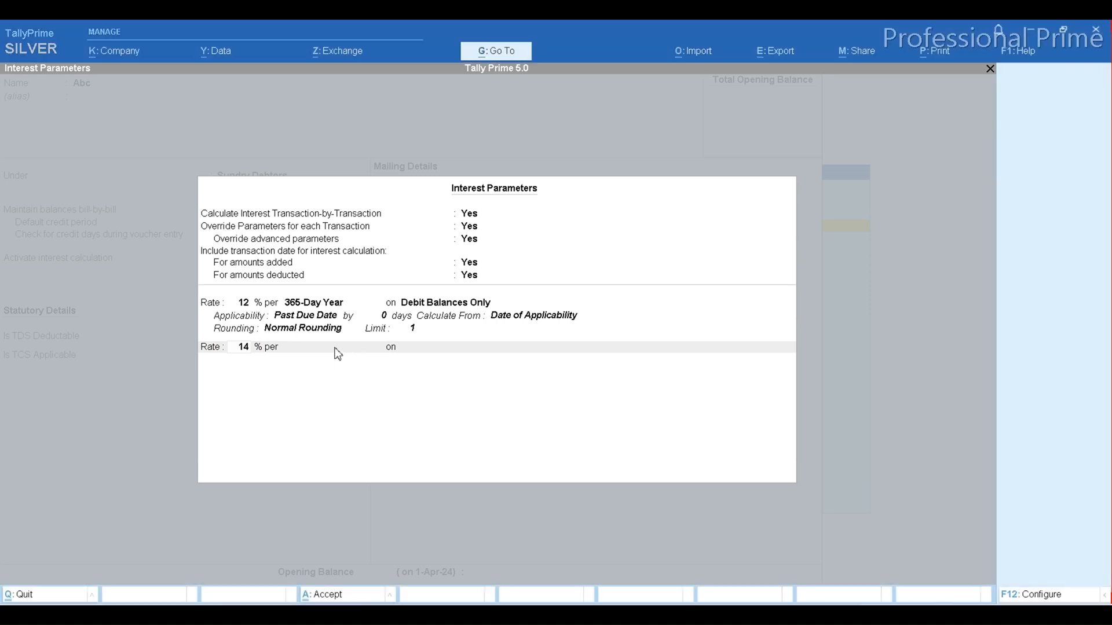
{"action": "left_click", "coordinate": [339, 352]}
{"action": "key", "text": "Down"}
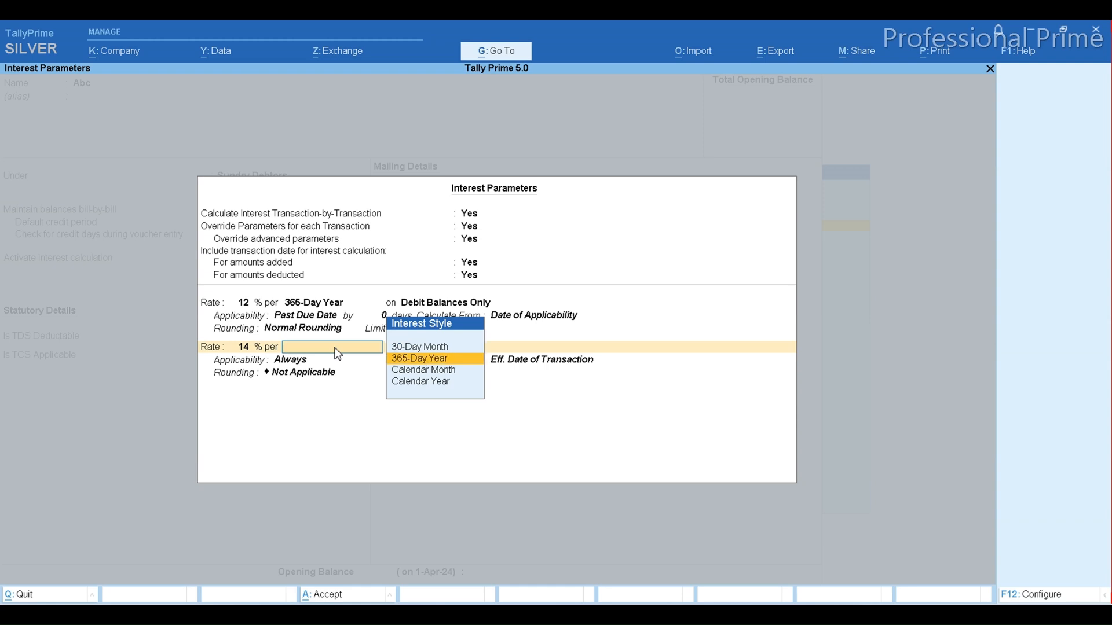
{"action": "key", "text": "Return"}
{"action": "key", "text": "Down"}
{"action": "key", "text": "Down"}
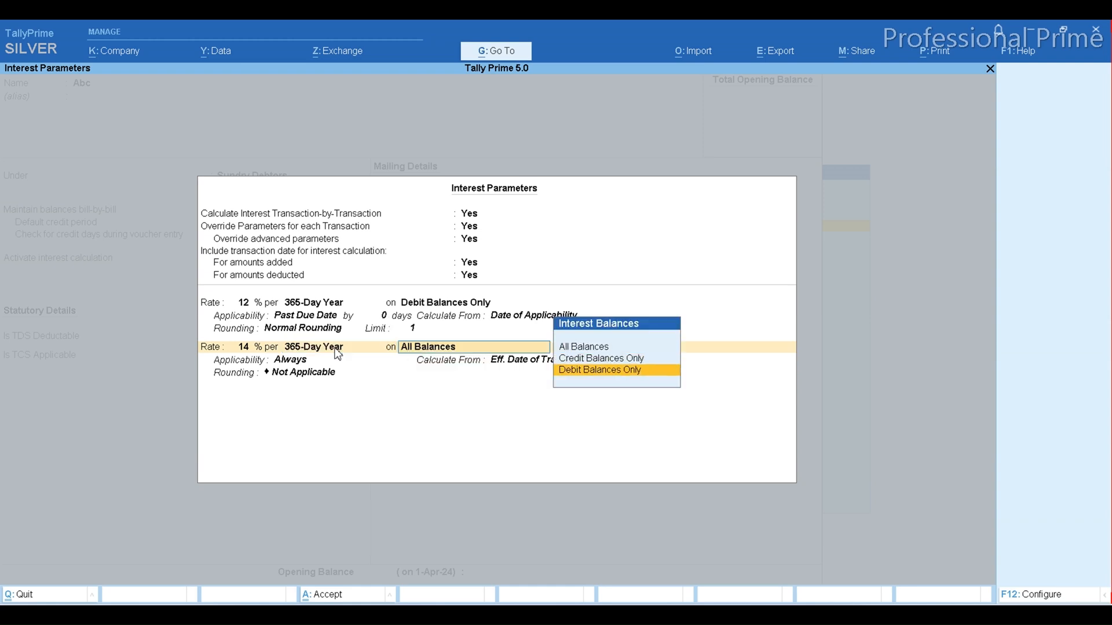
{"action": "key", "text": "Return"}
Make the 14% rate applicable Past Due Date by 0 days, calculated from the Date of Applicability.
{"action": "key", "text": "Down"}
{"action": "key", "text": "Return"}
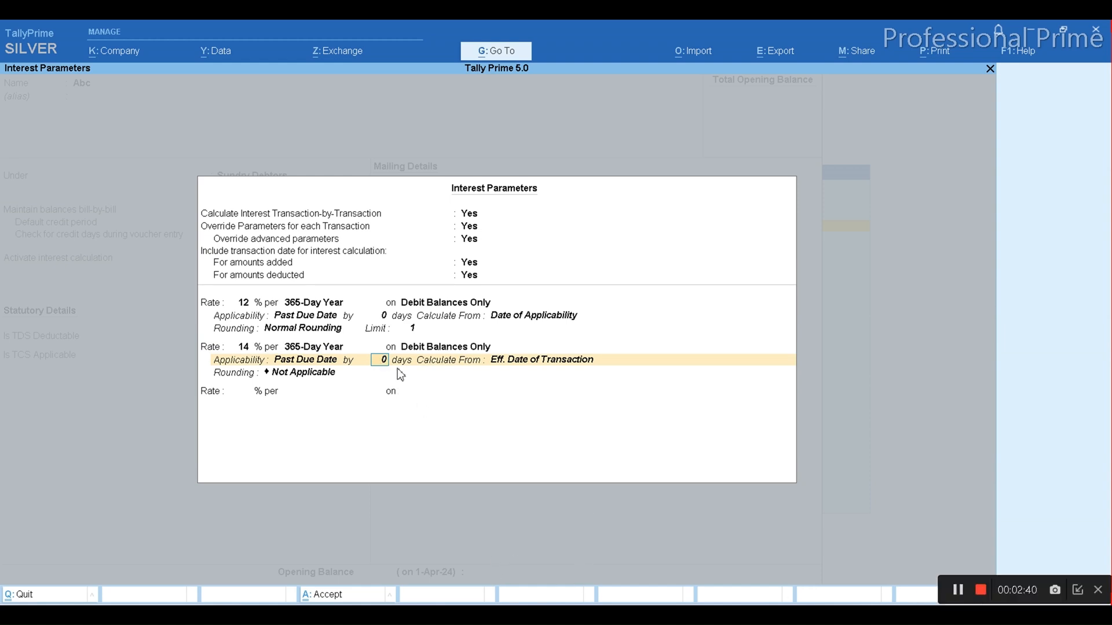
{"action": "left_click", "coordinate": [499, 364]}
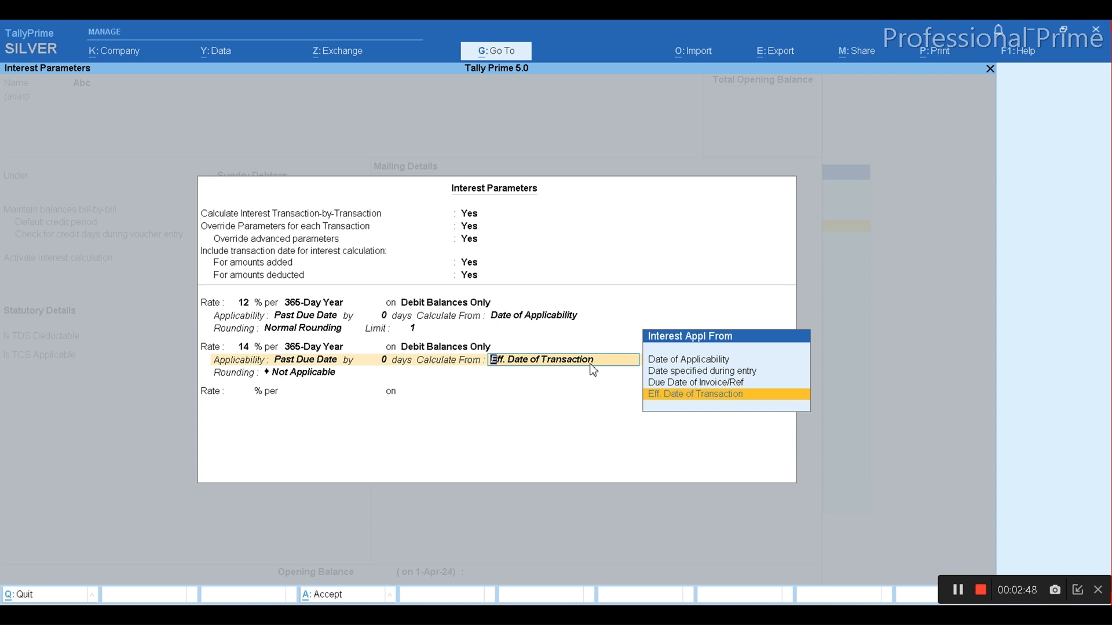
{"action": "key", "text": "Up"}
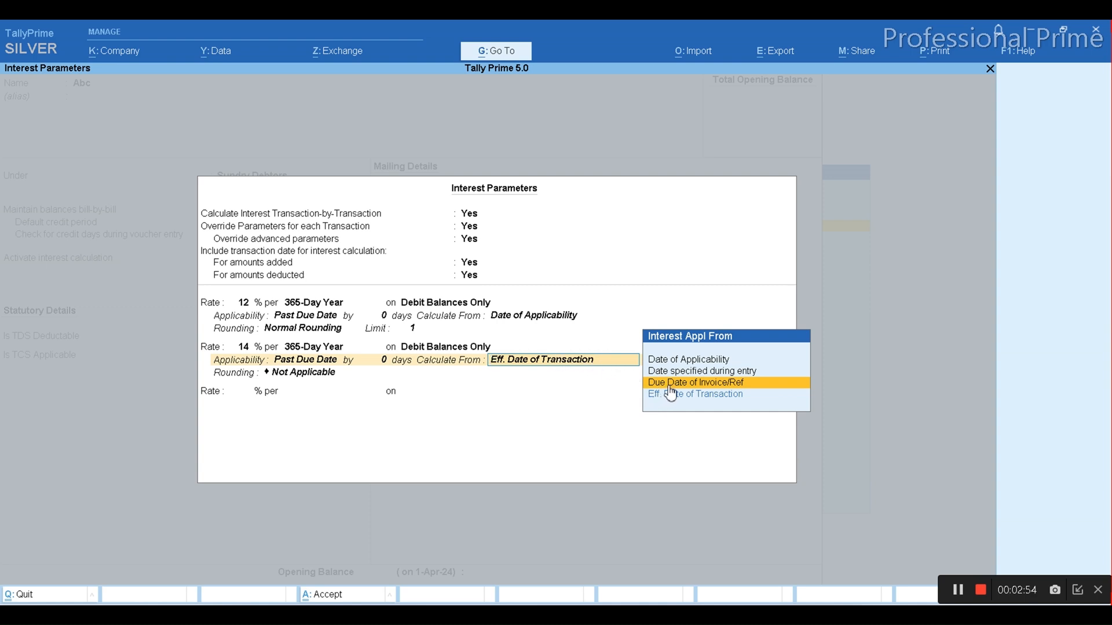
{"action": "key", "text": "Up"}
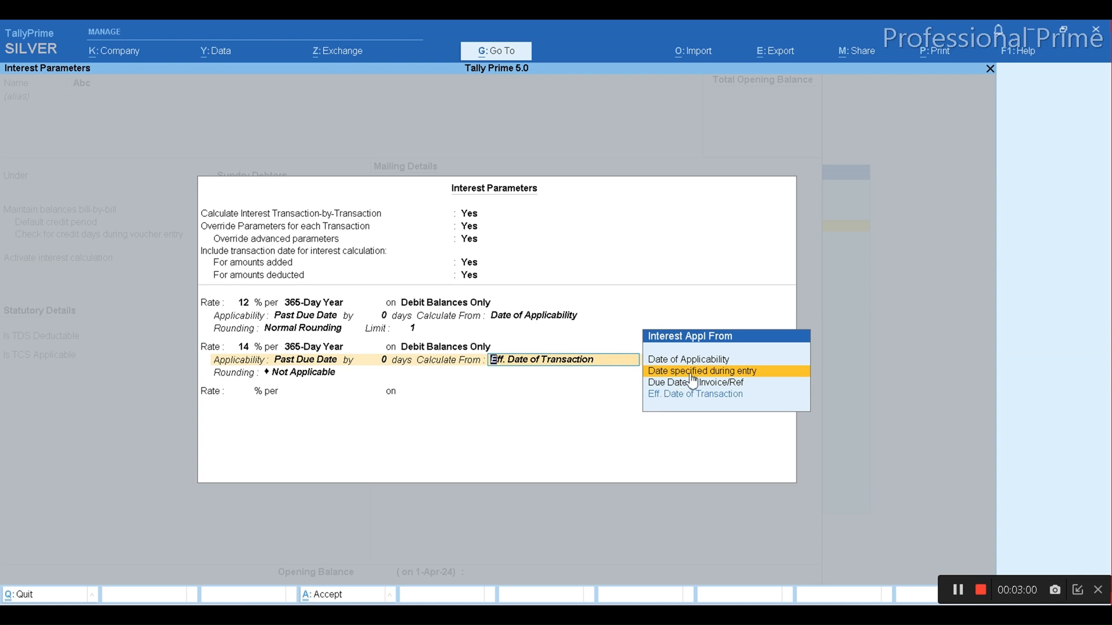
{"action": "key", "text": "Up"}
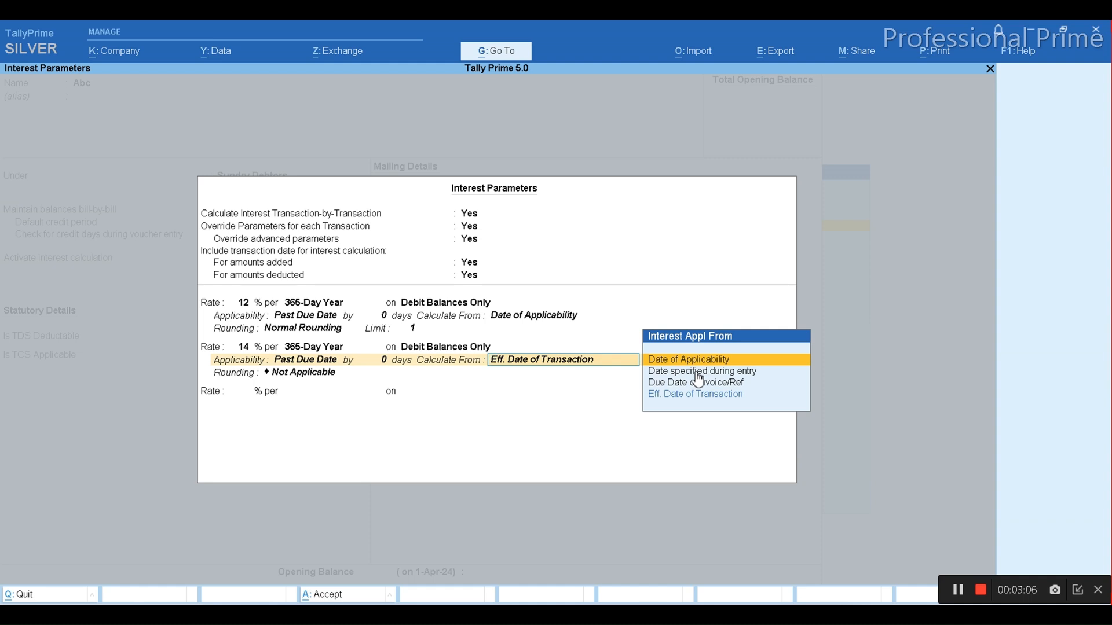
{"action": "key", "text": "Return"}
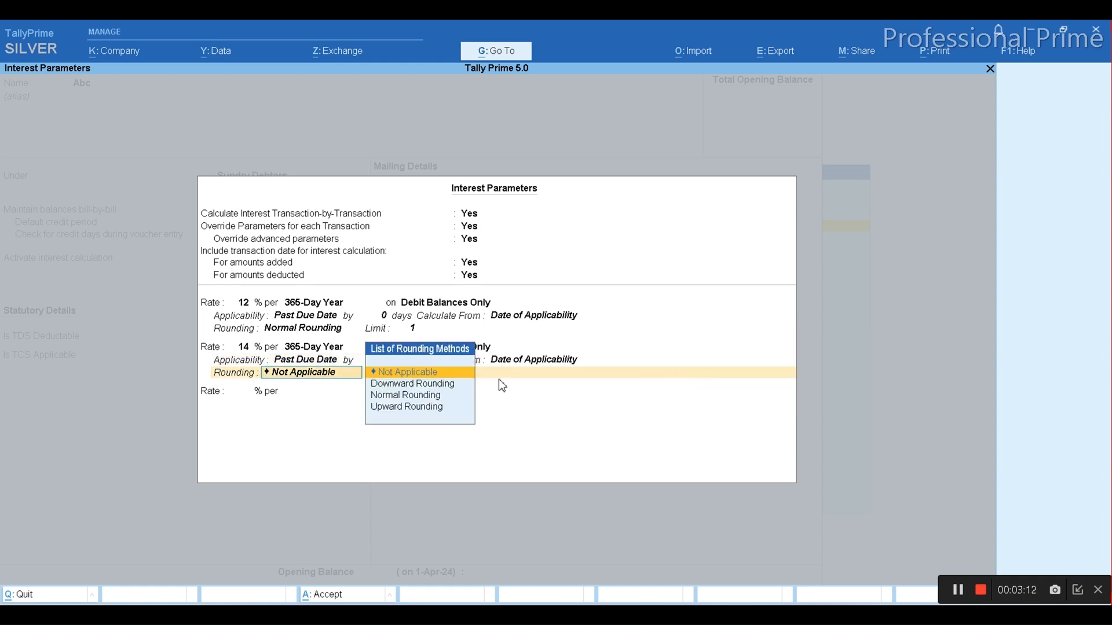
Go back to the 14% rate and clear it to remove the second rate line.
{"action": "key", "text": "BackSpace"}
{"action": "key", "text": "BackSpace"}
{"action": "key", "text": "BackSpace"}
{"action": "key", "text": "BackSpace"}
{"action": "key", "text": "BackSpace"}
{"action": "key", "text": "BackSpace"}
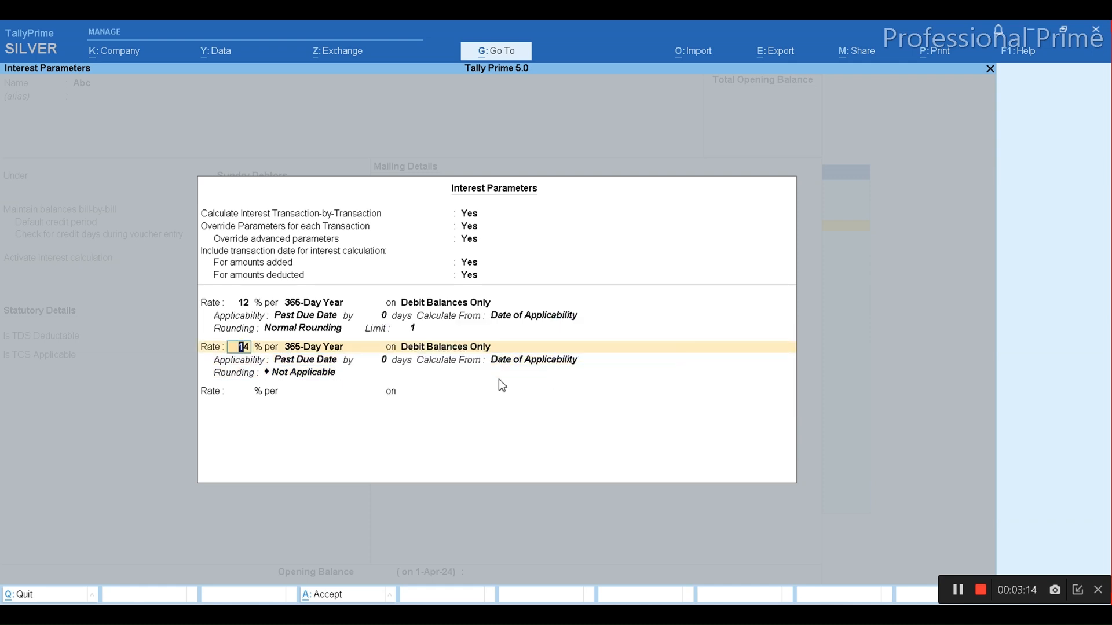
{"action": "key", "text": "BackSpace"}
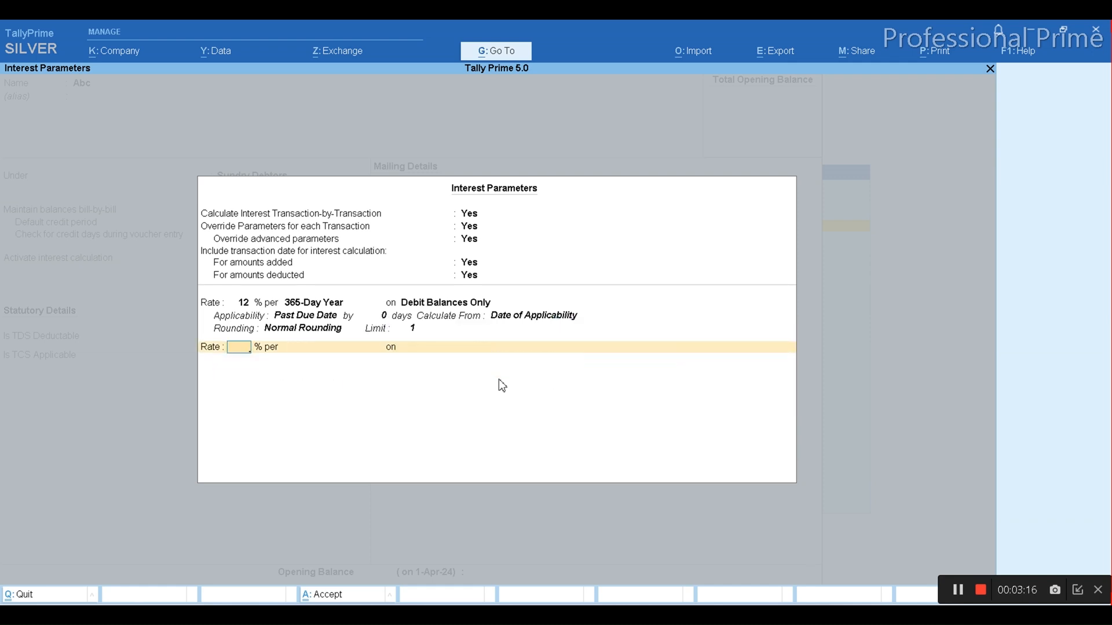
Accept the interest parameters and set the ledger's GST registration type to Unregistered/Consumer.
{"action": "key", "text": "Return"}
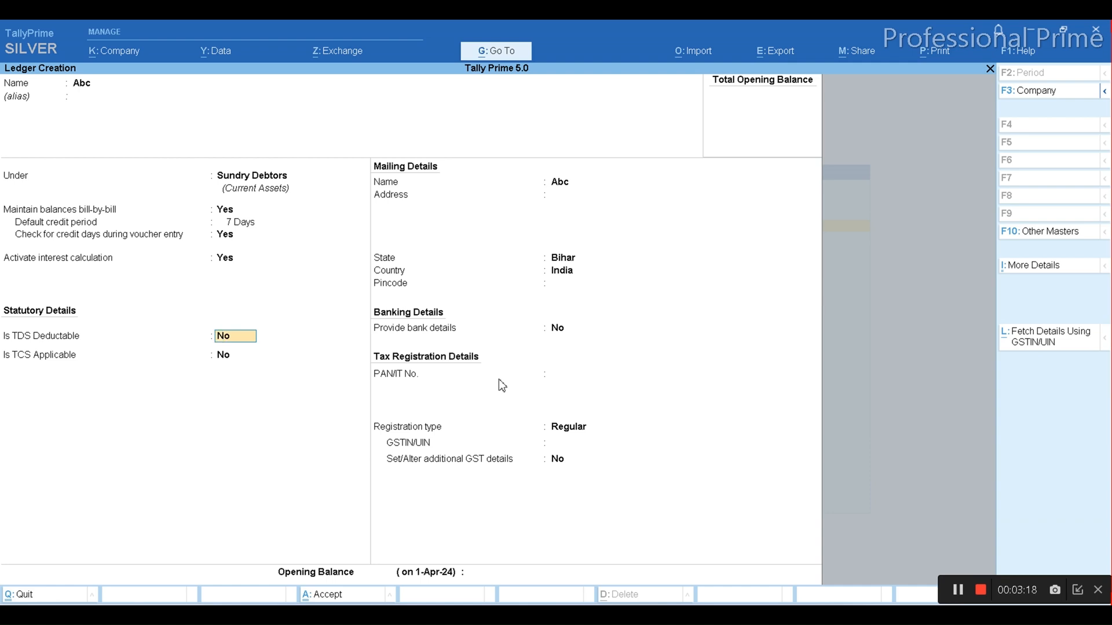
{"action": "key", "text": "Return"}
{"action": "key", "text": "Return"}
{"action": "key", "text": "Return"}
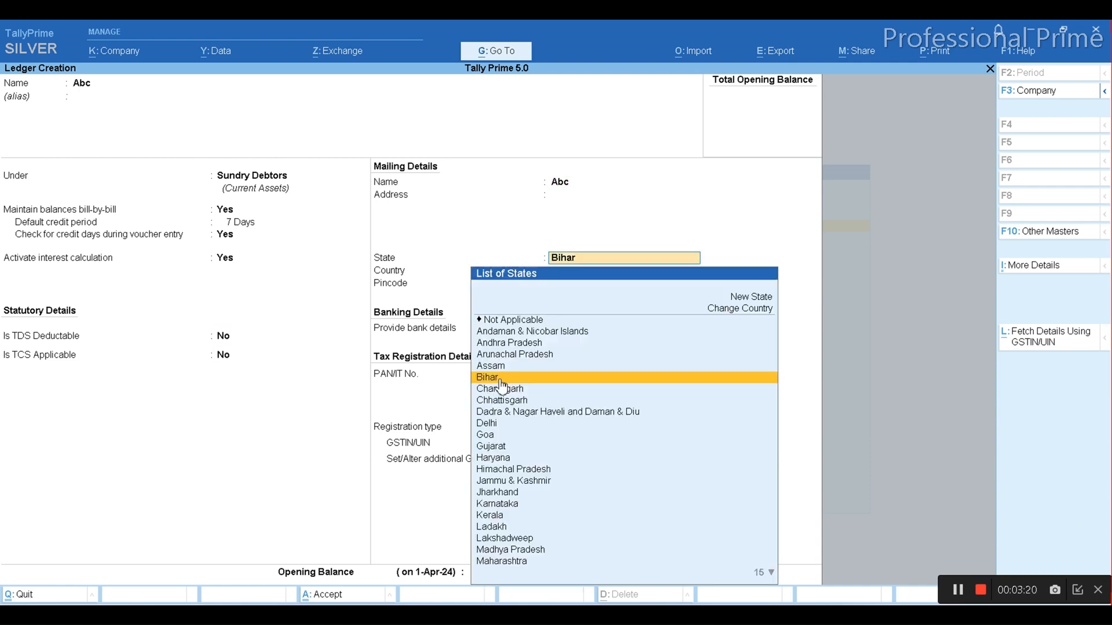
{"action": "key", "text": "Return"}
{"action": "key", "text": "Return"}
{"action": "key", "text": "Return"}
{"action": "key", "text": "Return"}
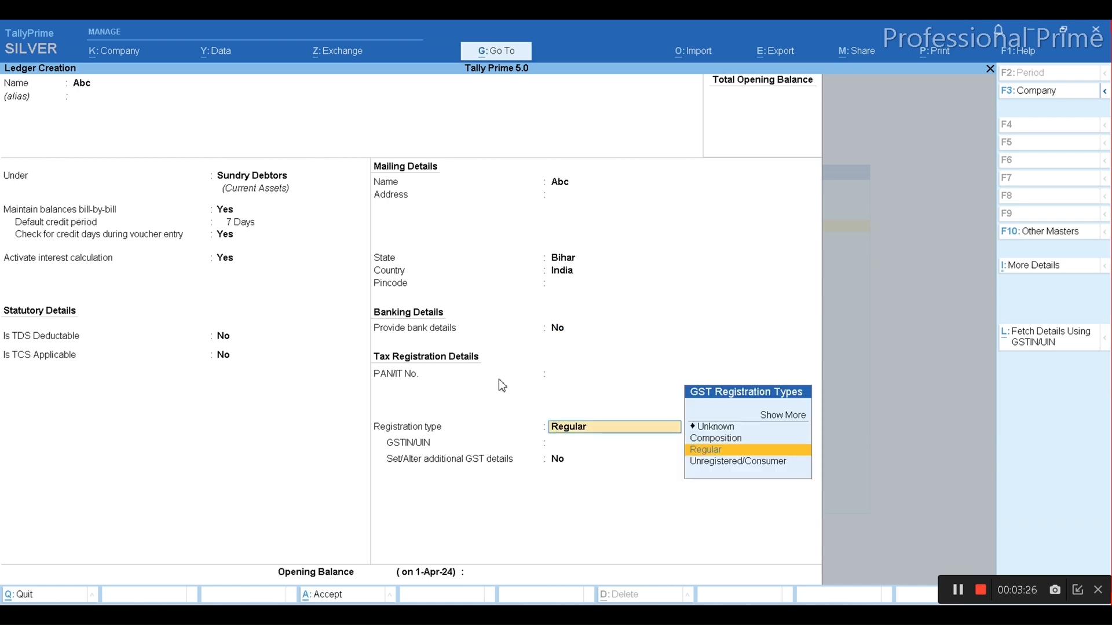
{"action": "key", "text": "Return"}
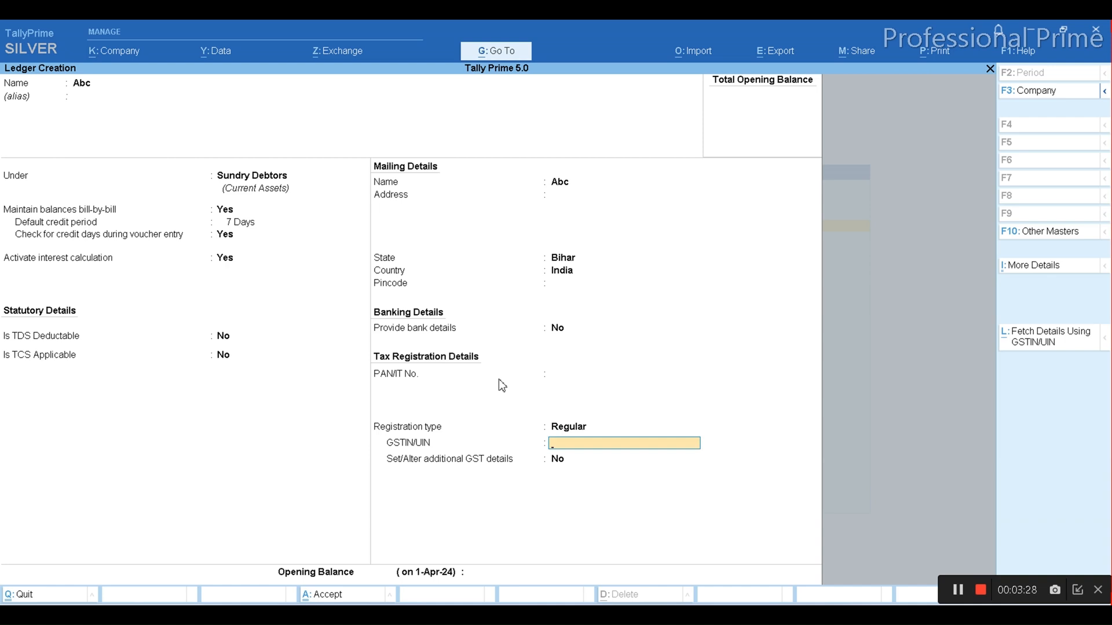
{"action": "key", "text": "BackSpace"}
{"action": "key", "text": "Down"}
{"action": "key", "text": "Return"}
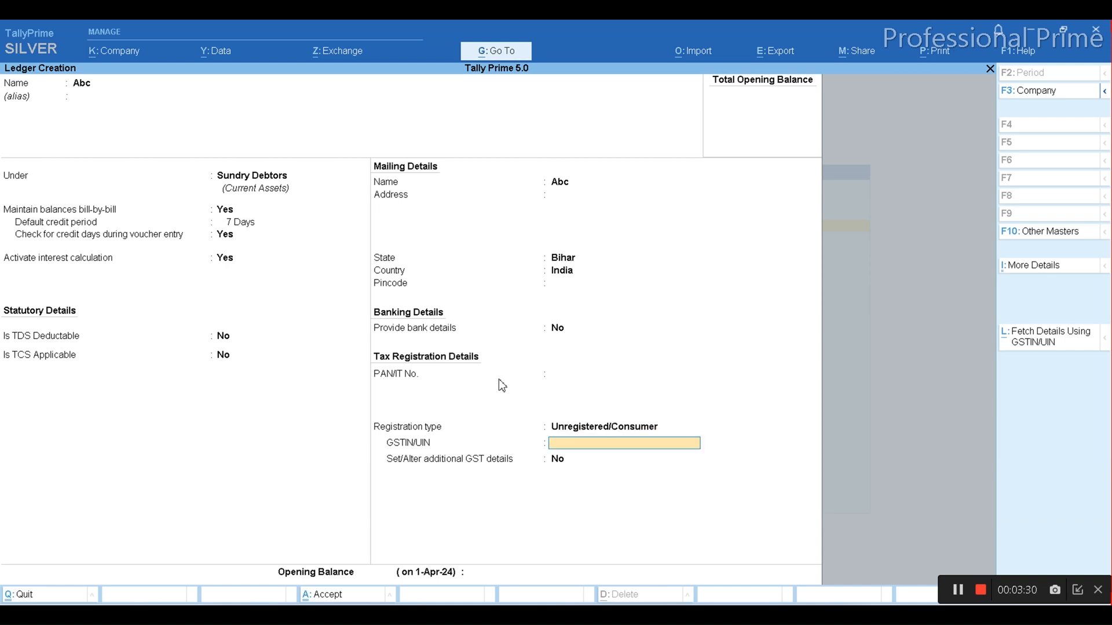
Leave additional GST details at No and the opening balance empty, and save the Abc ledger.
{"action": "key", "text": "Return"}
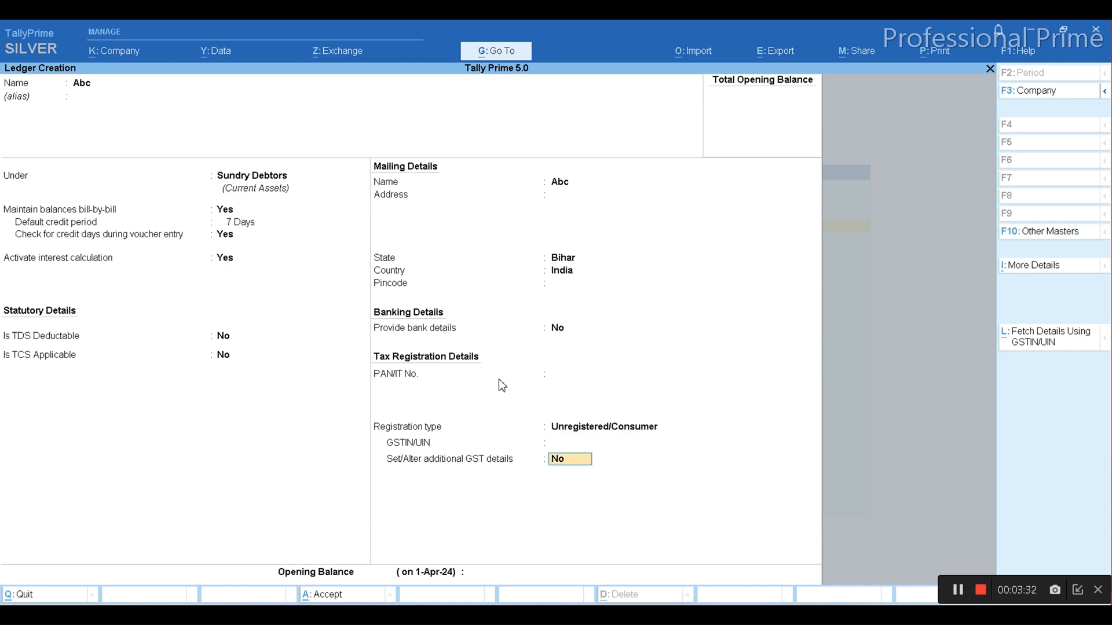
{"action": "key", "text": "Return"}
{"action": "key", "text": "Return"}
{"action": "key", "text": "Return"}
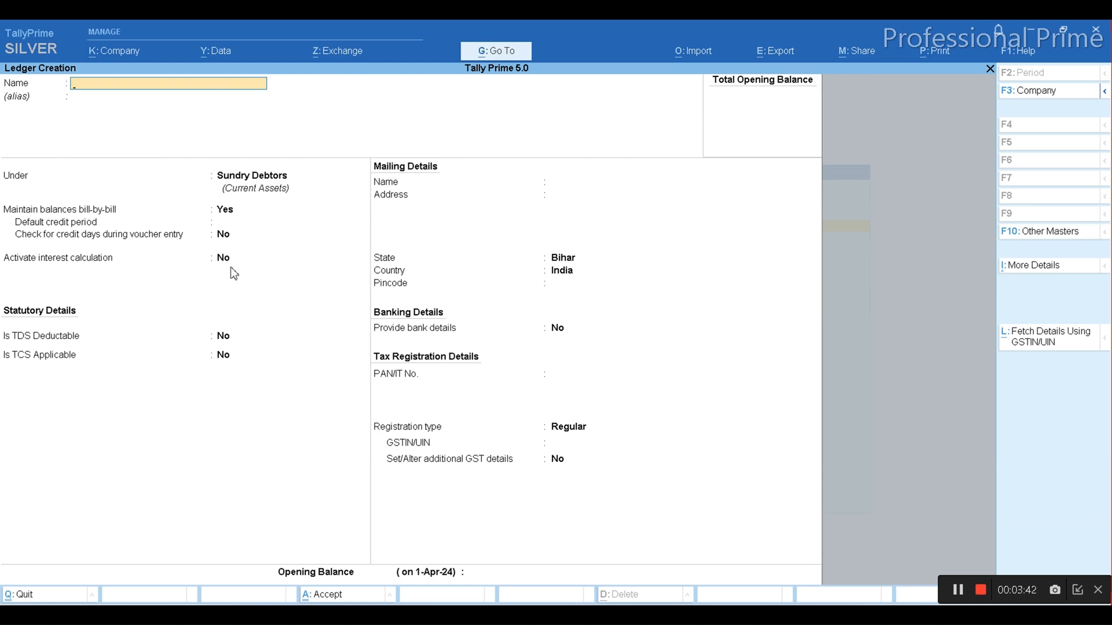
Close the blank ledger creation form and return to the Gateway of Tally.
{"action": "key", "text": "Escape"}
{"action": "key", "text": "y"}
{"action": "key", "text": "Down"}
{"action": "key", "text": "Escape"}
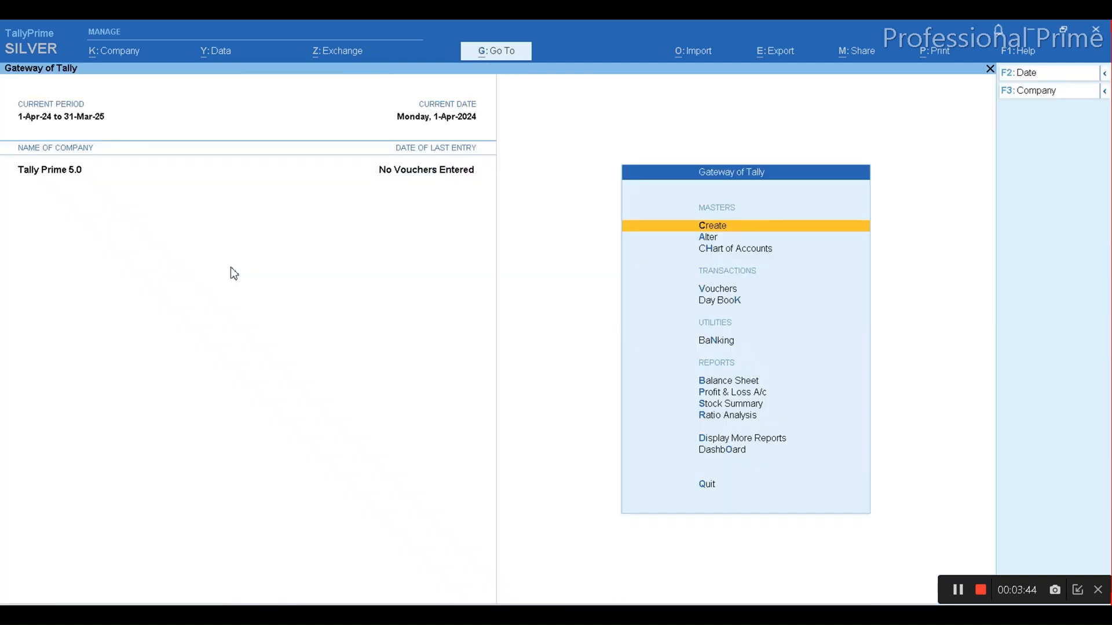
Browse the list of existing ledgers available for alteration, and leave it without opening any ledger.
{"action": "key", "text": "Down"}
{"action": "key", "text": "Return"}
{"action": "key", "text": "Down"}
{"action": "key", "text": "Return"}
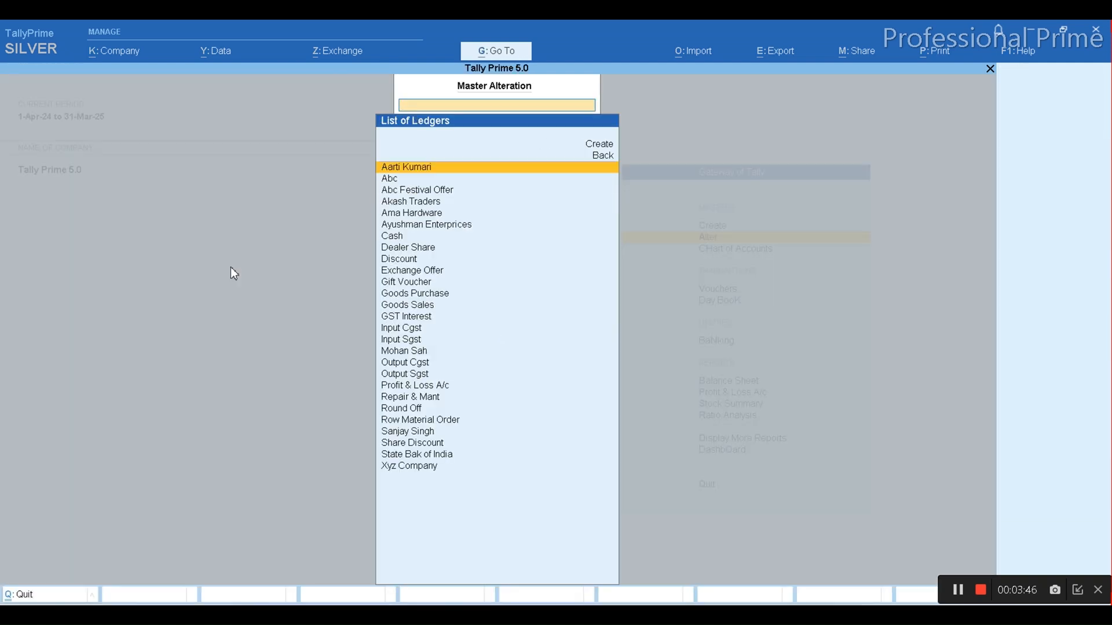
{"action": "key", "text": "Down"}
{"action": "key", "text": "Down"}
{"action": "key", "text": "Down"}
{"action": "key", "text": "Down"}
{"action": "key", "text": "Down"}
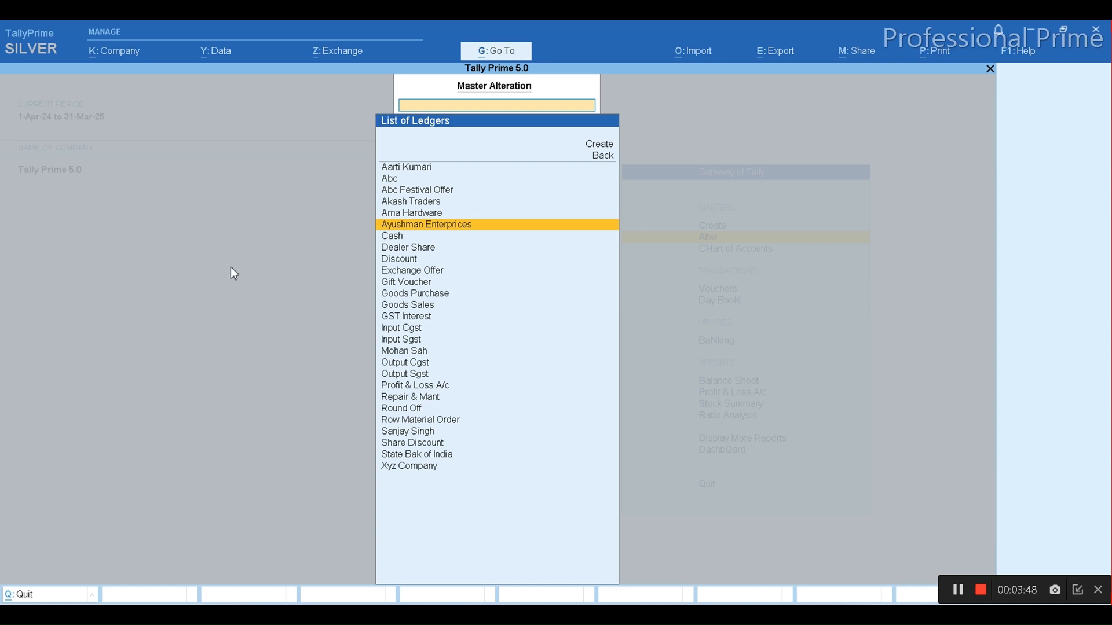
{"action": "key", "text": "Down"}
{"action": "key", "text": "Down"}
{"action": "key", "text": "Up"}
{"action": "key", "text": "Up"}
{"action": "key", "text": "Up"}
{"action": "key", "text": "Up"}
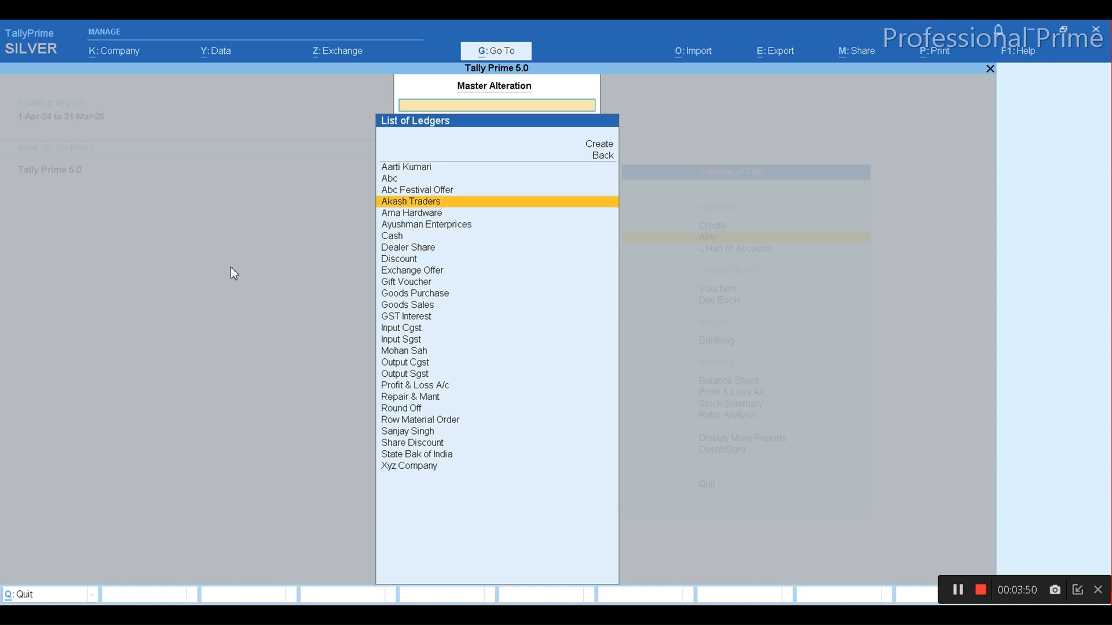
{"action": "key", "text": "Down"}
{"action": "key", "text": "Down"}
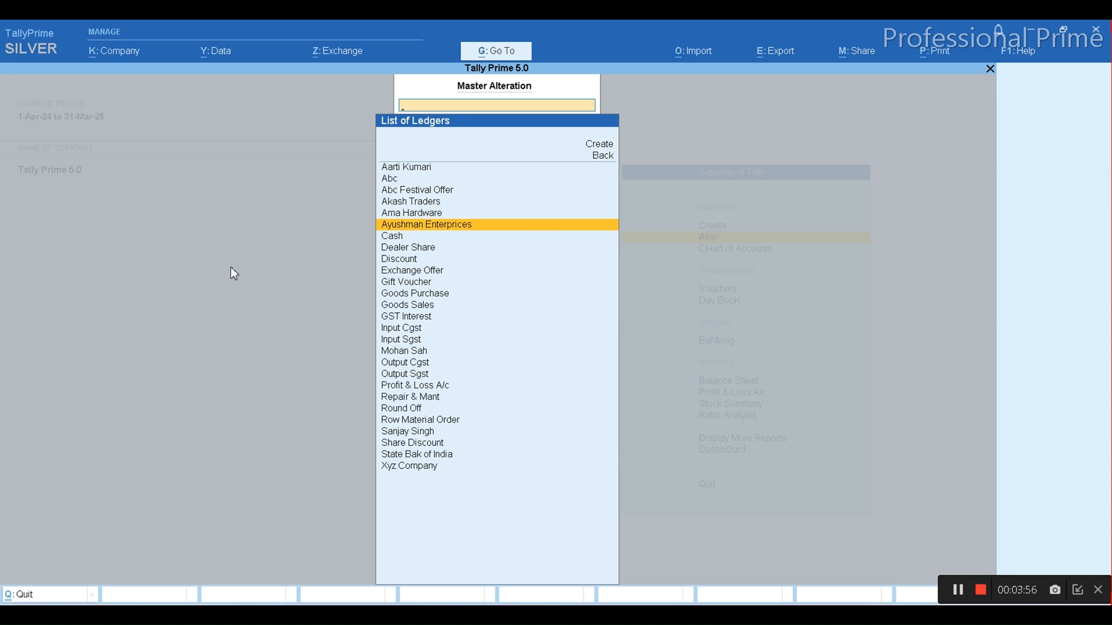
{"action": "key", "text": "Escape"}
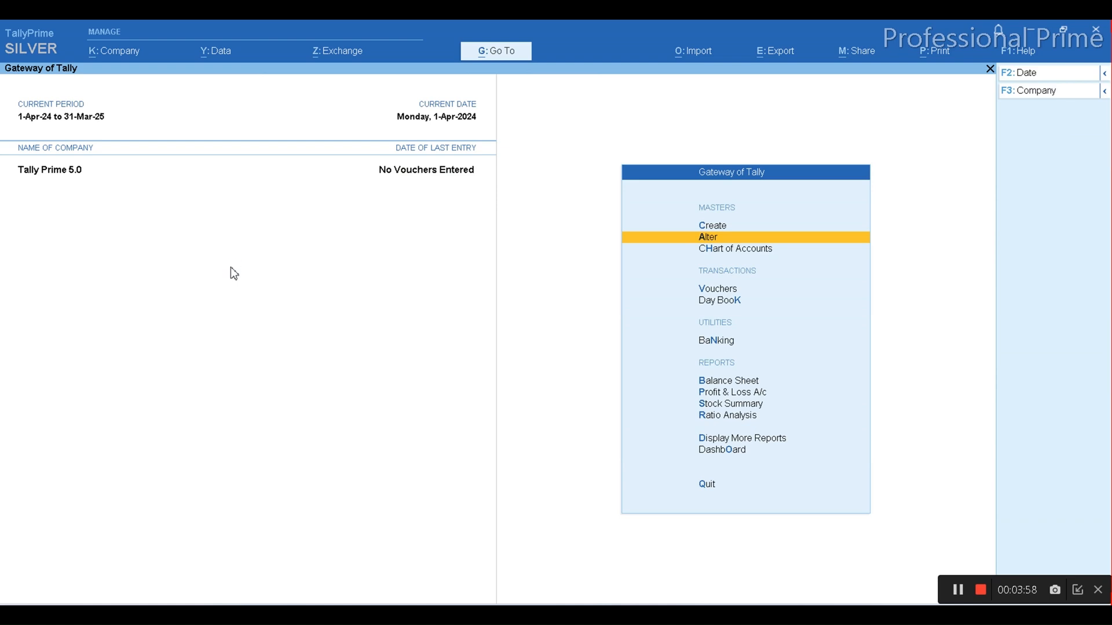
Start a Sales voucher with Akash Traders as the party account and Goods Sales as the sales ledger.
{"action": "key", "text": "v"}
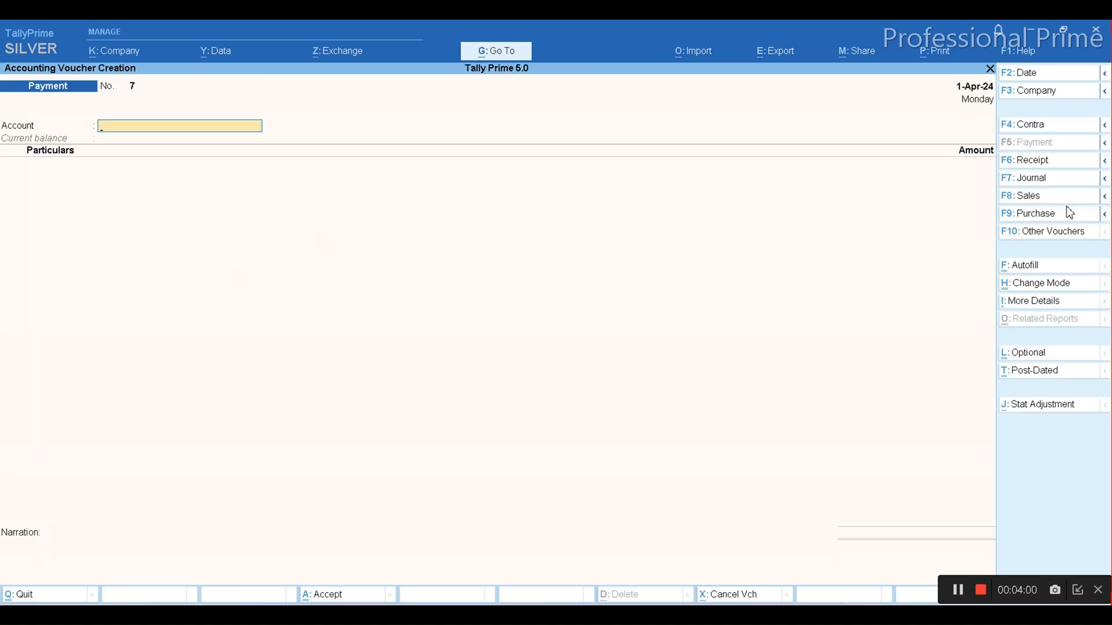
{"action": "left_click", "coordinate": [1036, 201]}
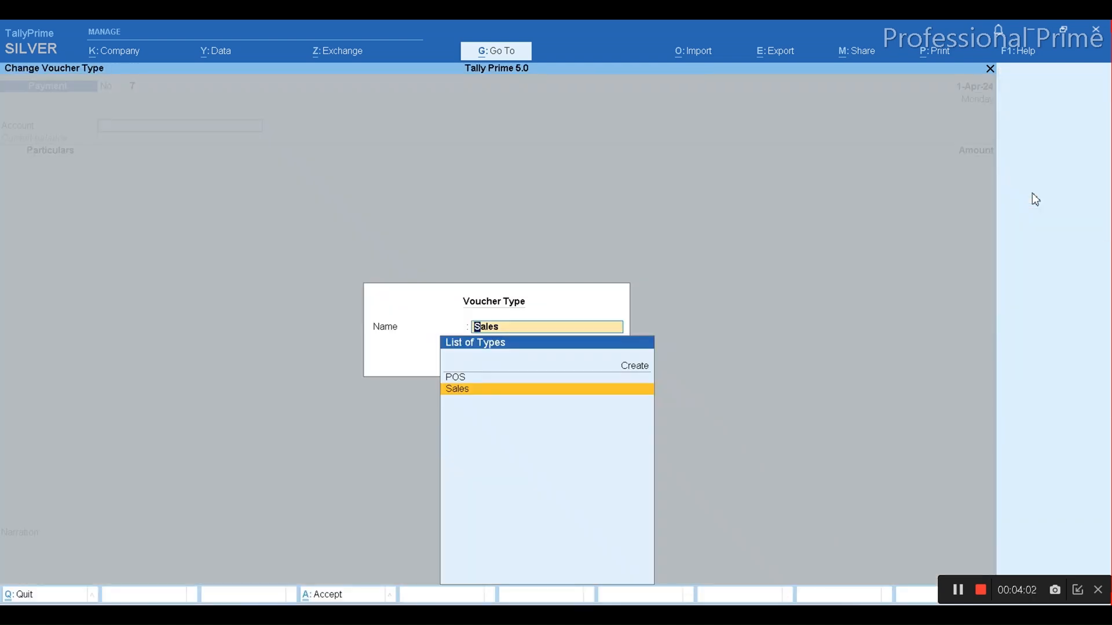
{"action": "key", "text": "Return"}
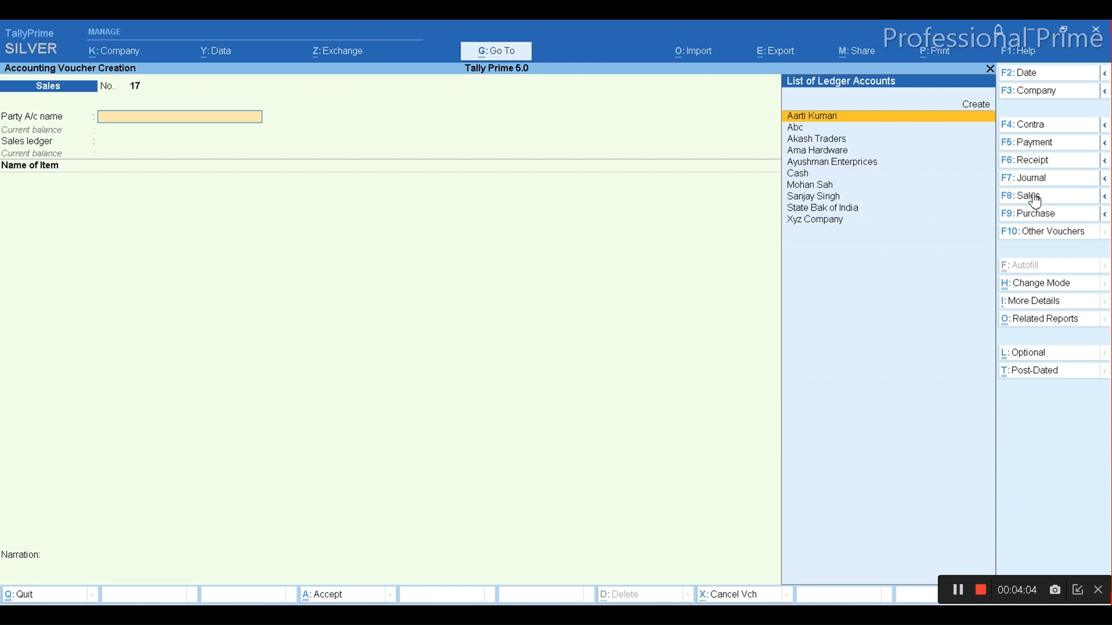
{"action": "key", "text": "Down"}
{"action": "key", "text": "Down"}
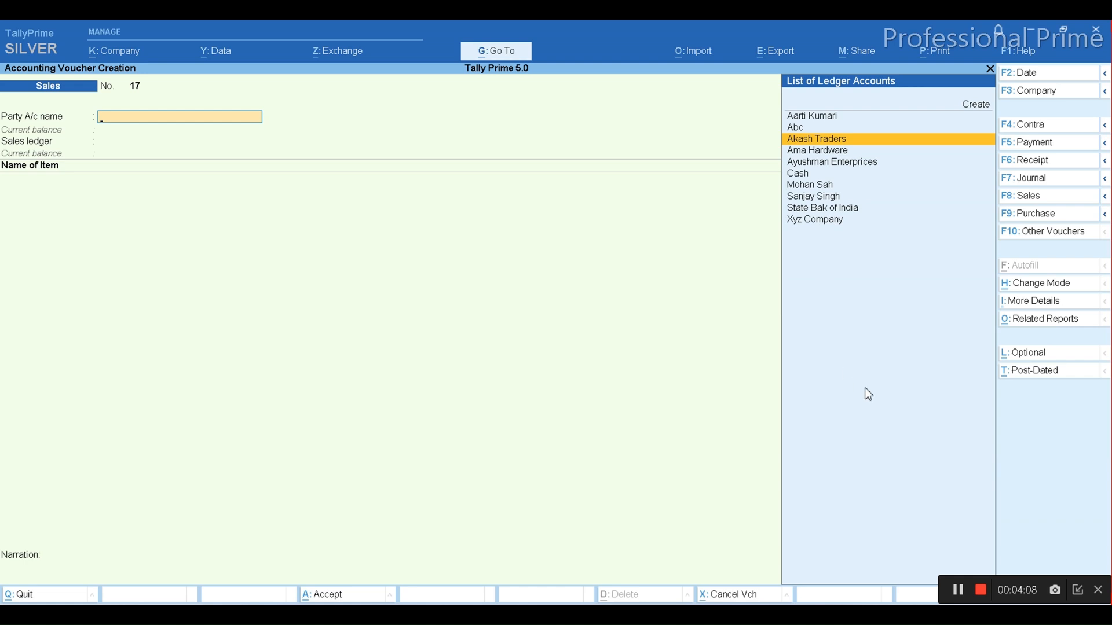
{"action": "left_click", "coordinate": [958, 592]}
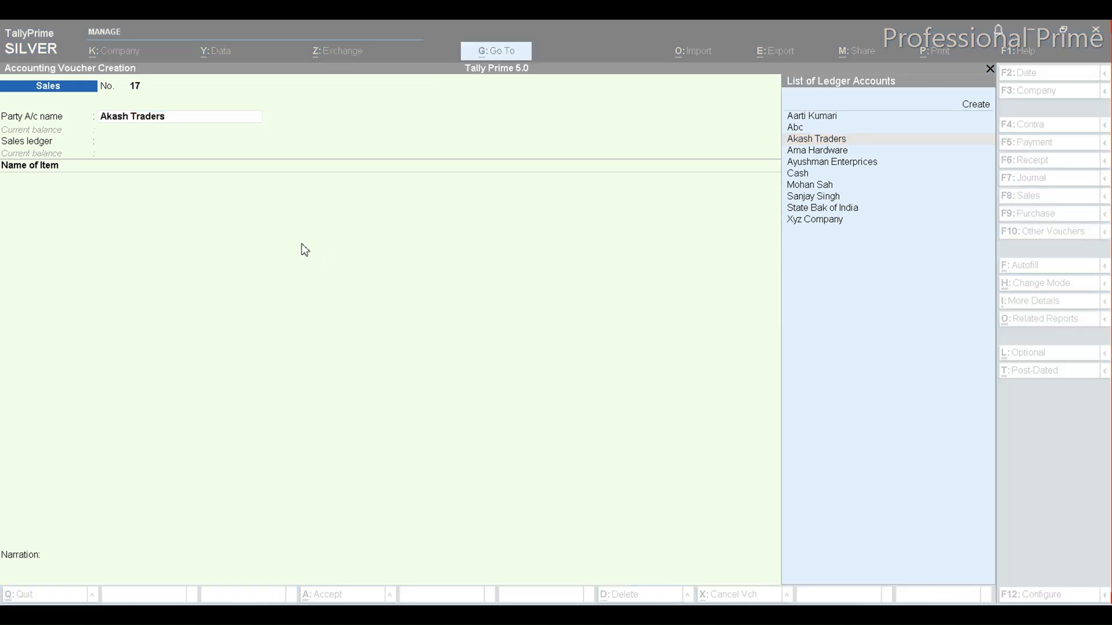
{"action": "left_click", "coordinate": [127, 121]}
{"action": "key", "text": "Return"}
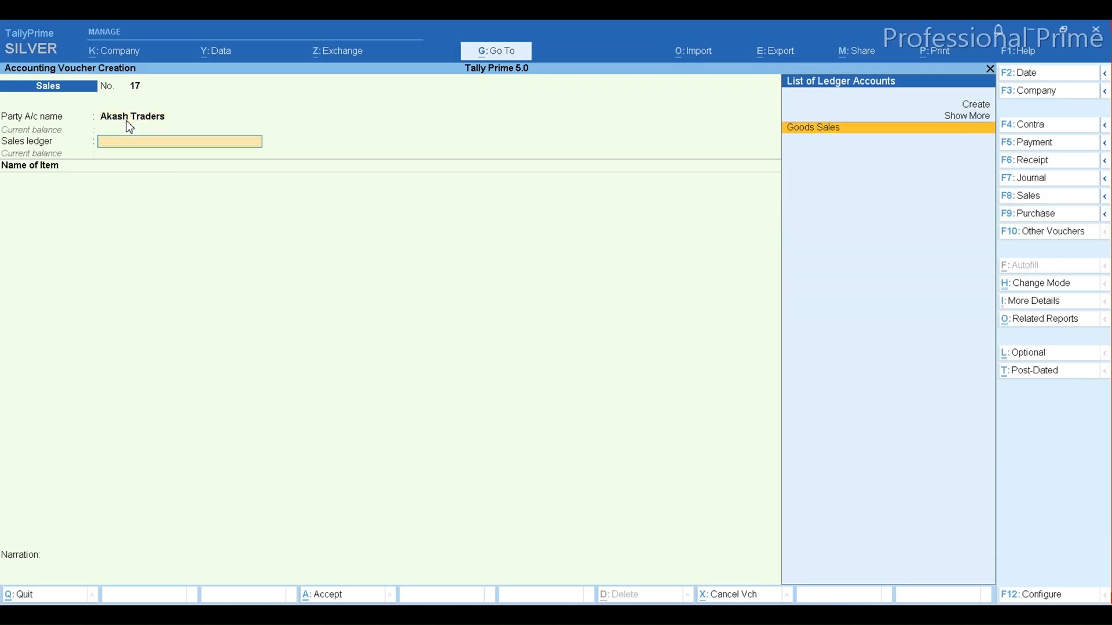
{"action": "key", "text": "Return"}
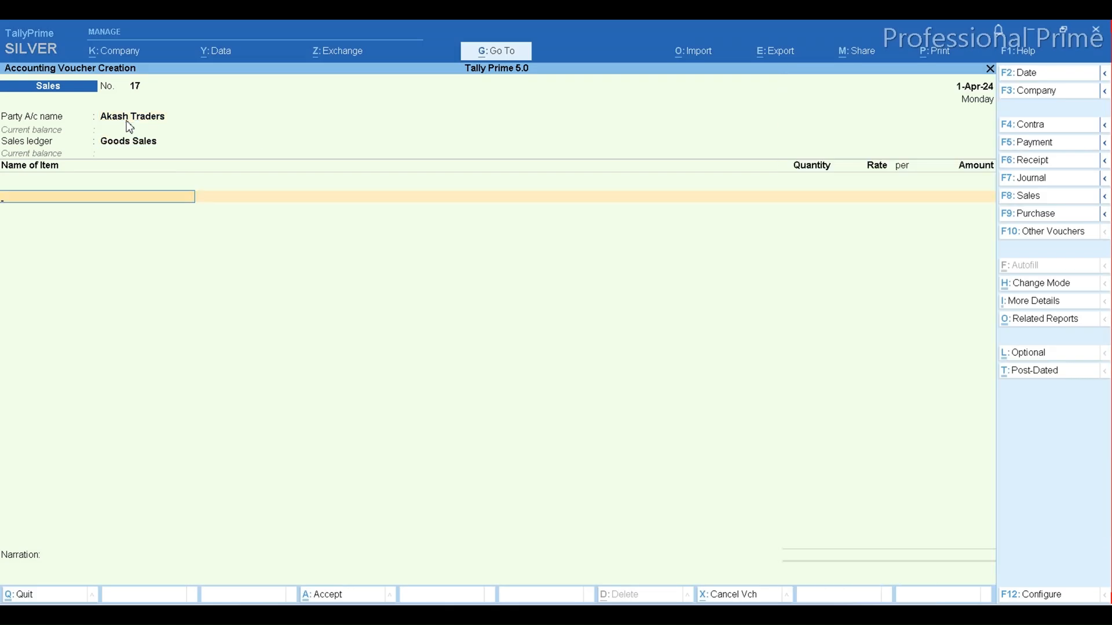
Add the Acer Laptop item at MRP 25,000/PC, with tracking number 17, order Not Applicable and godown ABC.
{"action": "type", "text": "A"}
{"action": "key", "text": "Return"}
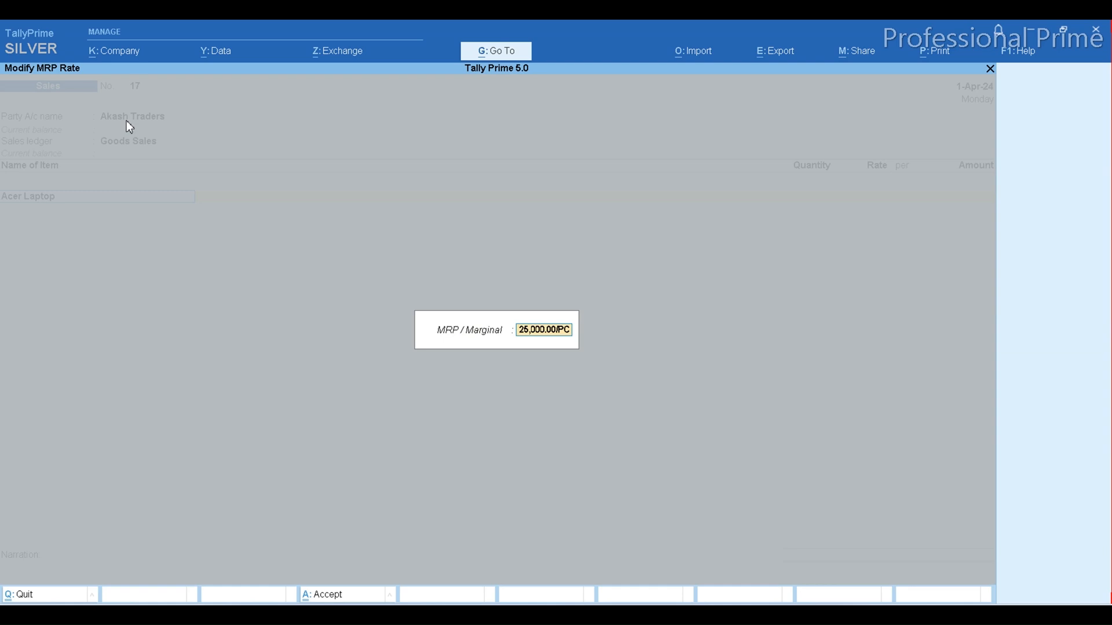
{"action": "key", "text": "Return"}
{"action": "key", "text": "Return"}
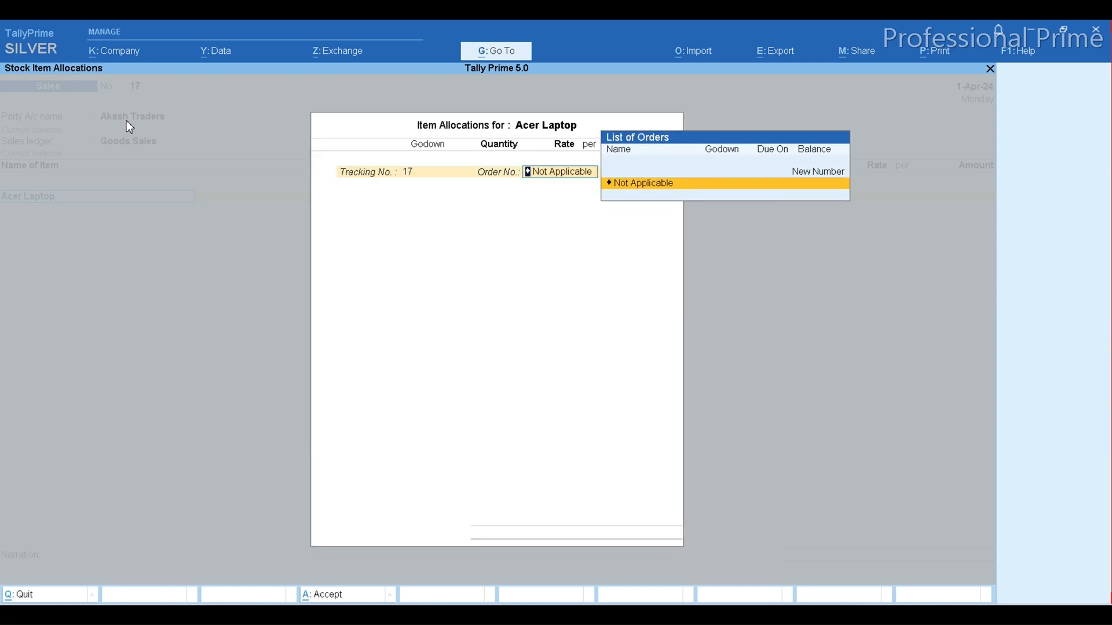
{"action": "key", "text": "Return"}
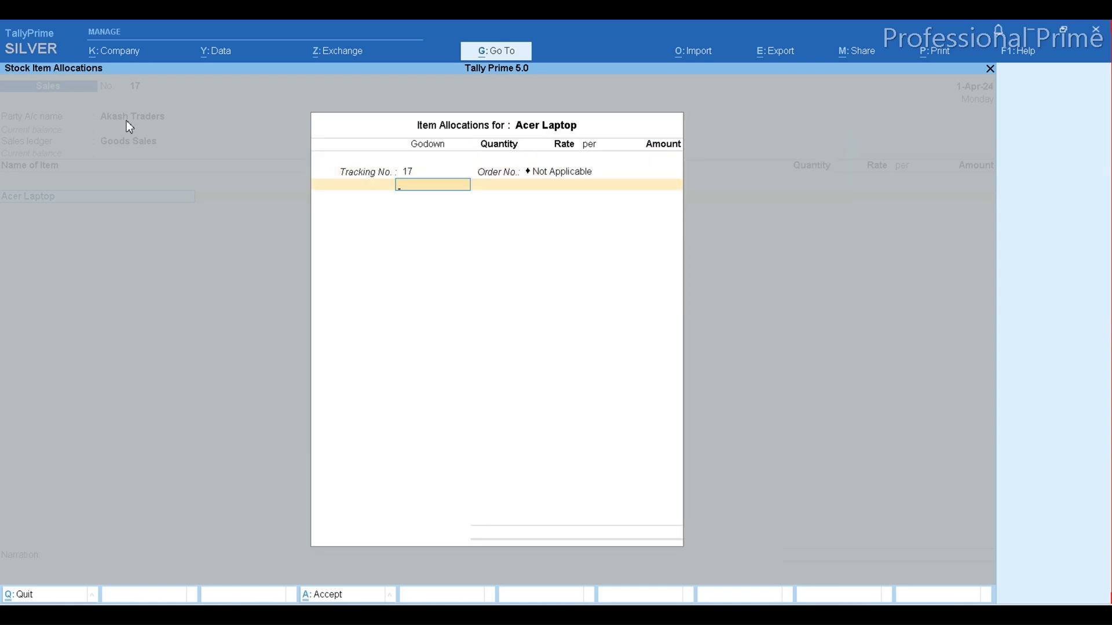
{"action": "key", "text": "Return"}
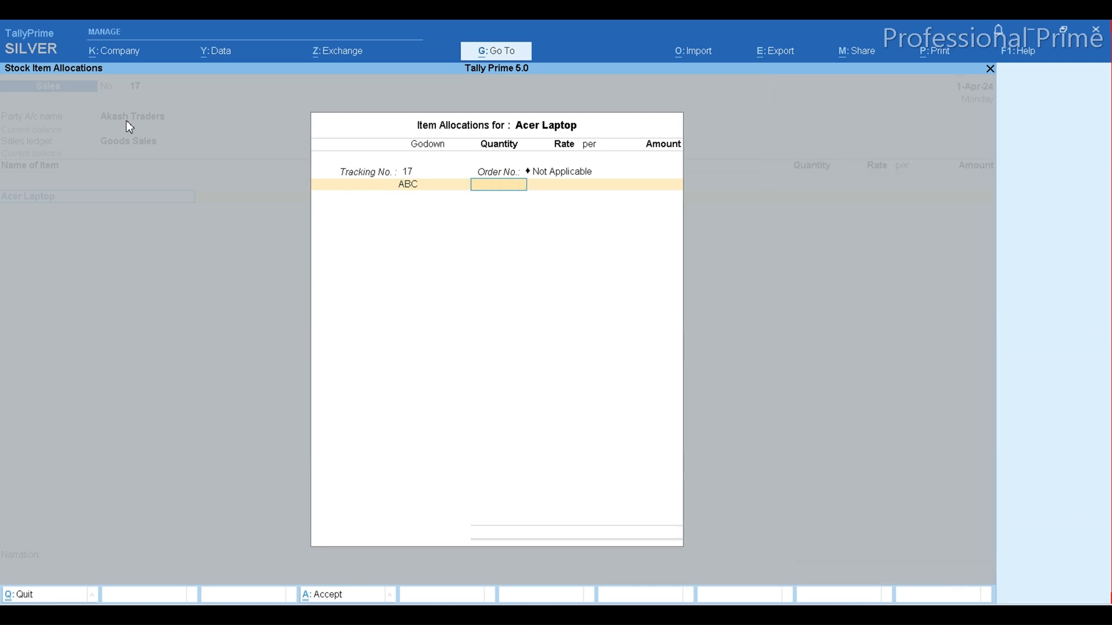
Allocate 10 PC of the laptop at a rate of 25,000 and accept the item allocation.
{"action": "type", "text": "10"}
{"action": "key", "text": "Return"}
{"action": "key", "text": "Return"}
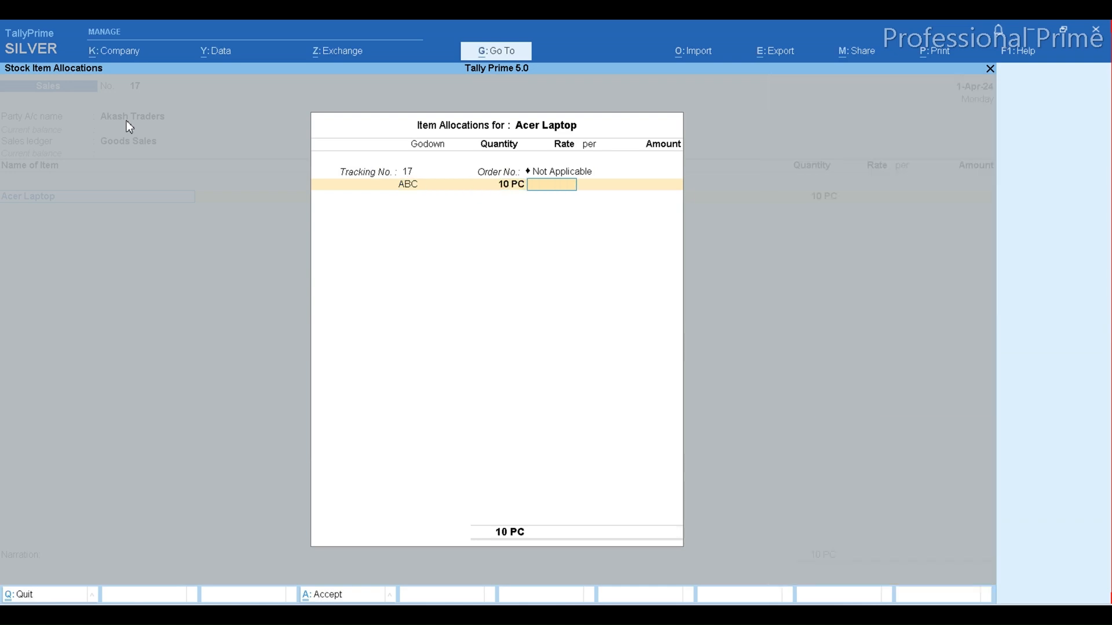
{"action": "type", "text": "25000"}
{"action": "key", "text": "Return"}
{"action": "key", "text": "Return"}
{"action": "key", "text": "Return"}
{"action": "key", "text": "Return"}
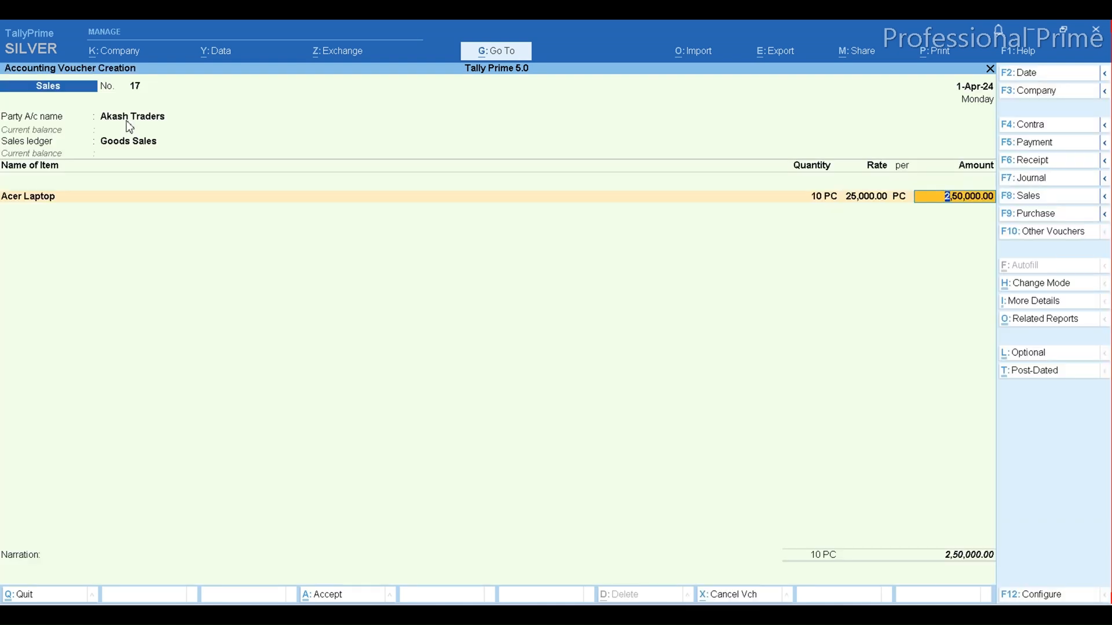
Add the Output Cgst and Output Sgst tax ledgers below the laptop item and accept their calculated amounts.
{"action": "key", "text": "Return"}
{"action": "key", "text": "Return"}
{"action": "type", "text": "Cg"}
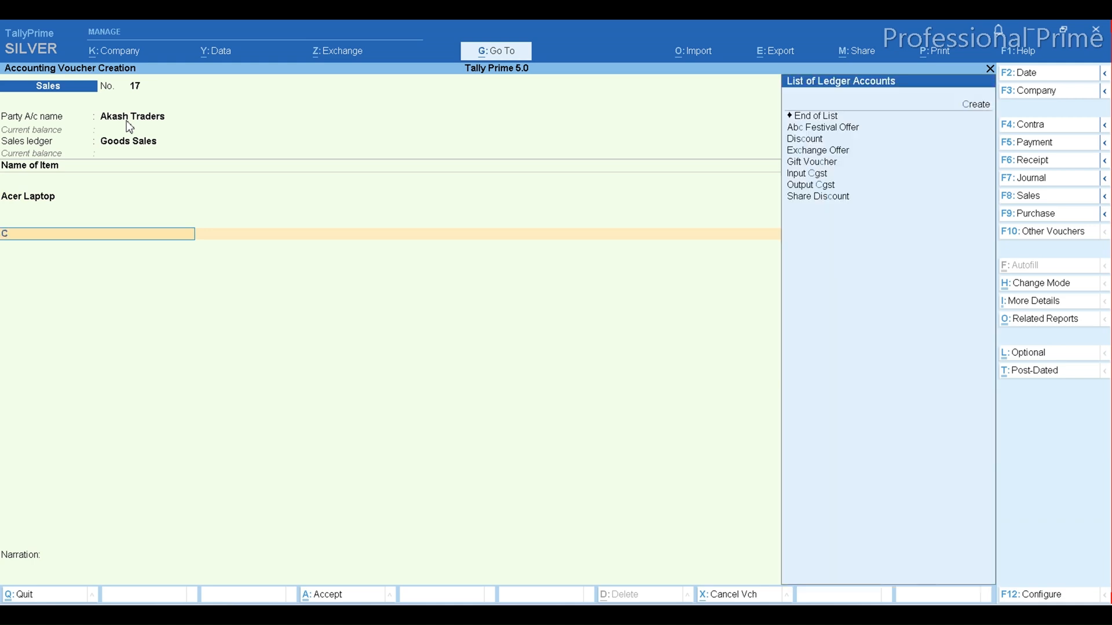
{"action": "key", "text": "Down"}
{"action": "key", "text": "Down"}
{"action": "key", "text": "Return"}
{"action": "key", "text": "Return"}
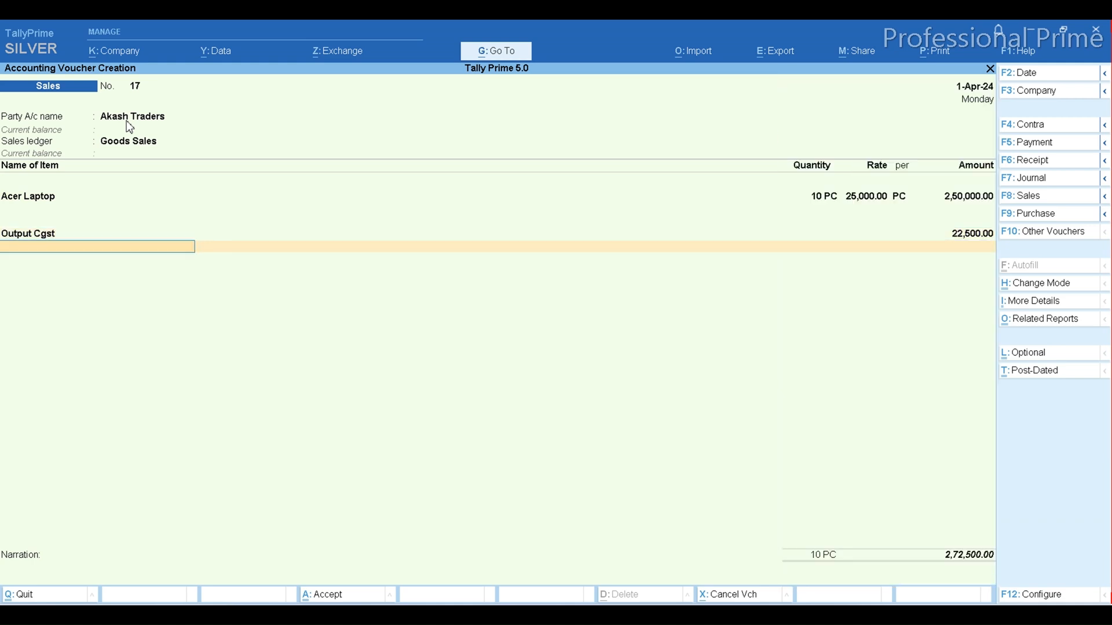
{"action": "type", "text": "Sg"}
{"action": "key", "text": "Return"}
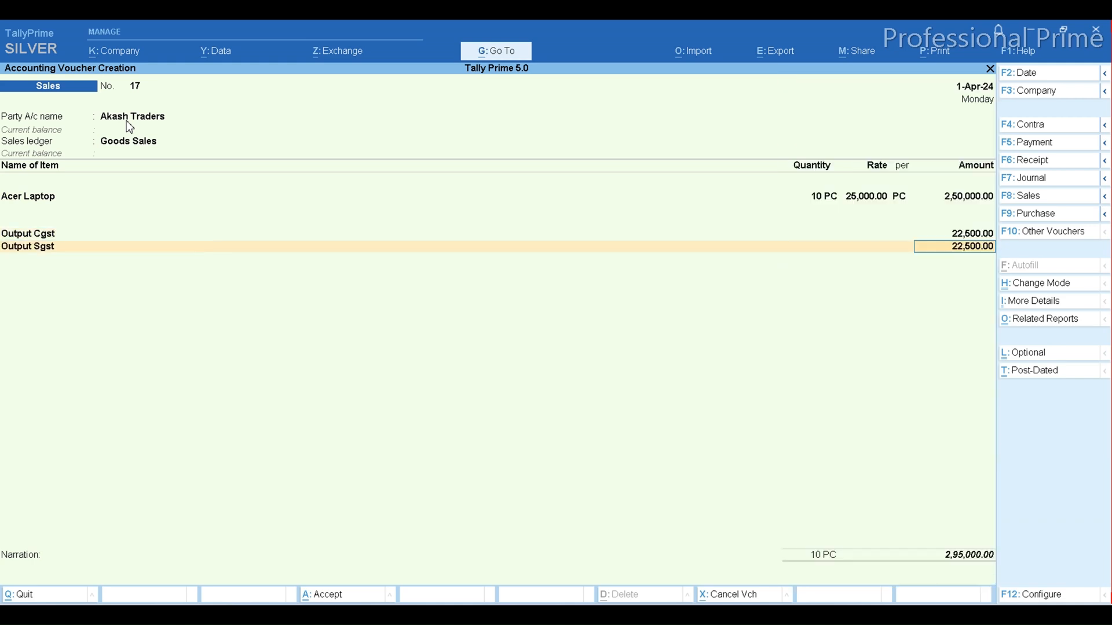
{"action": "key", "text": "Return"}
{"action": "key", "text": "Return"}
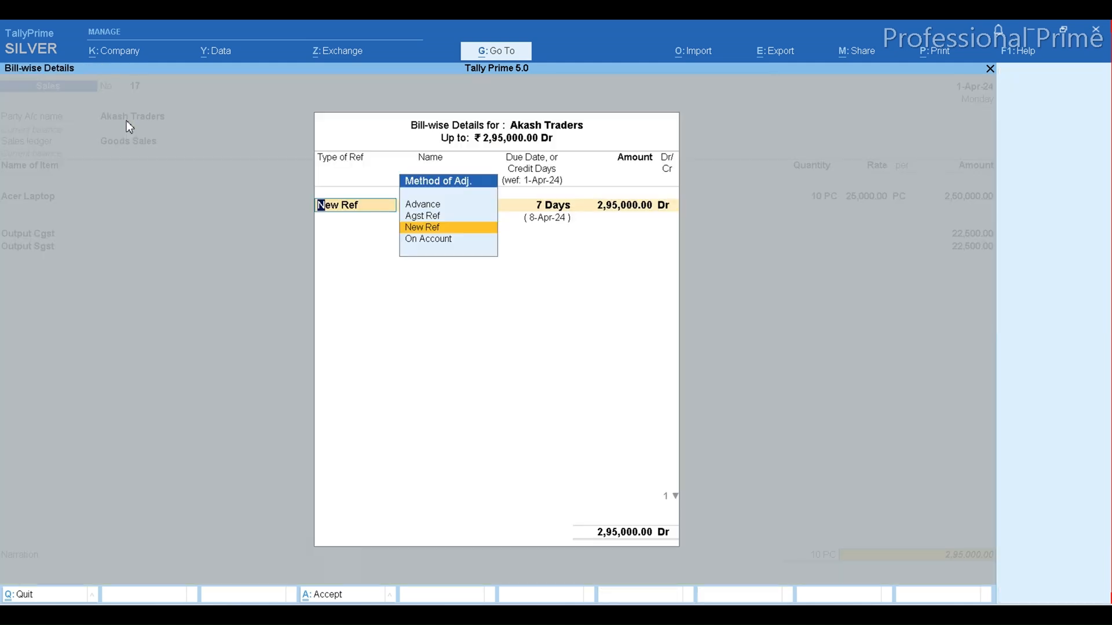
Record the full bill amount as a New Ref debit for Akash Traders with the 7-day credit period.
{"action": "key", "text": "Return"}
{"action": "key", "text": "Return"}
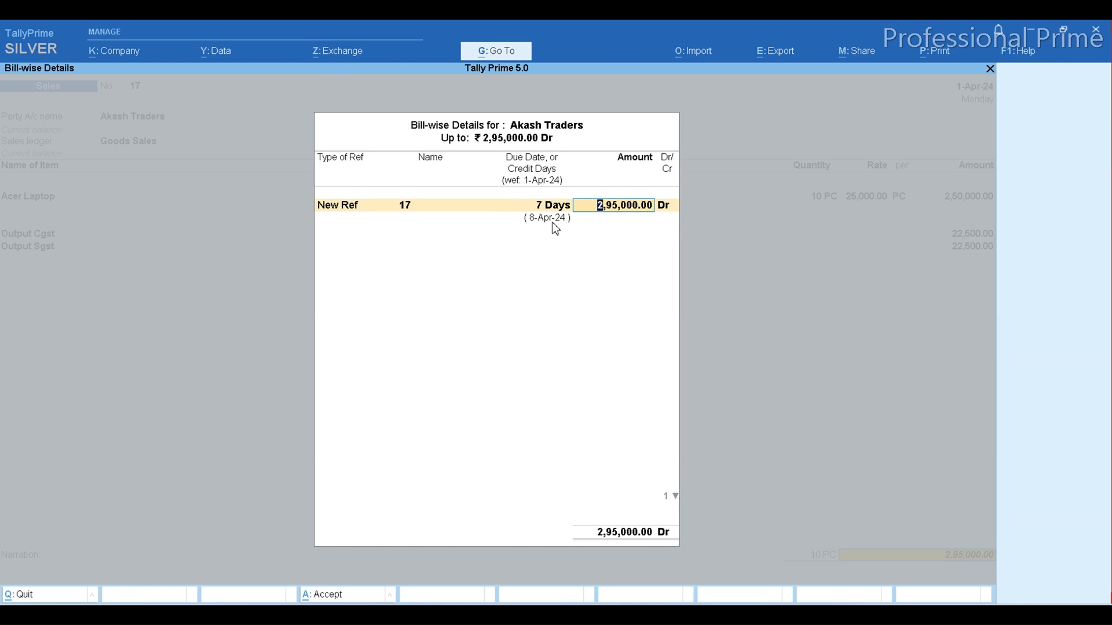
{"action": "key", "text": "Return"}
{"action": "key", "text": "Return"}
Keep interest at 12% per 365-Day Year on Debit Balances Only, past due date by 7 days, and set the end date to 8-Apr-24.
{"action": "key", "text": "Return"}
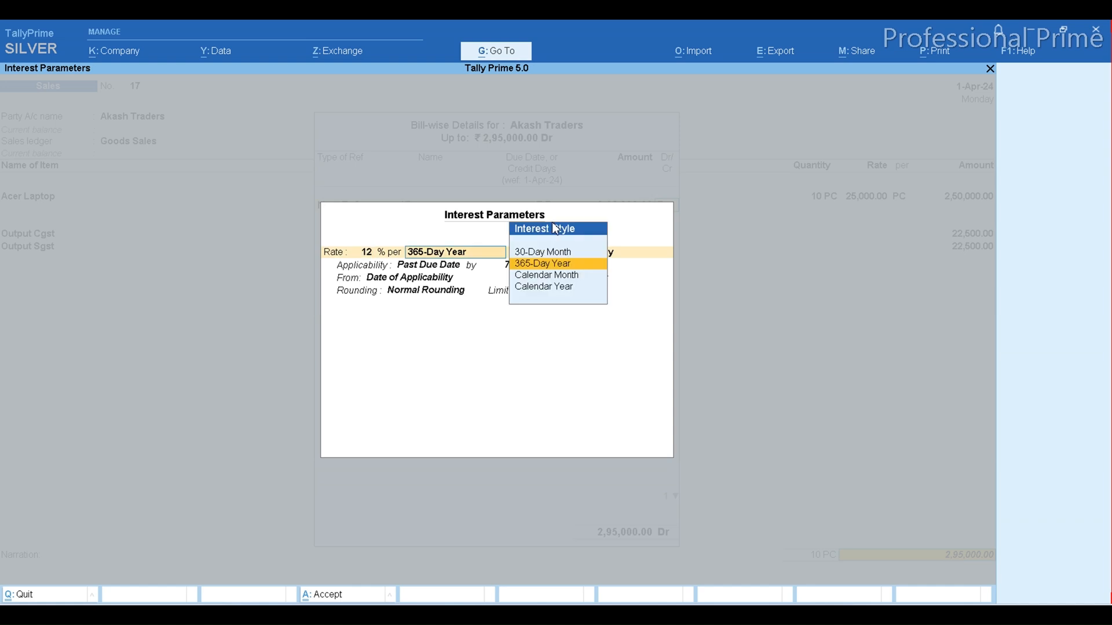
{"action": "key", "text": "Return"}
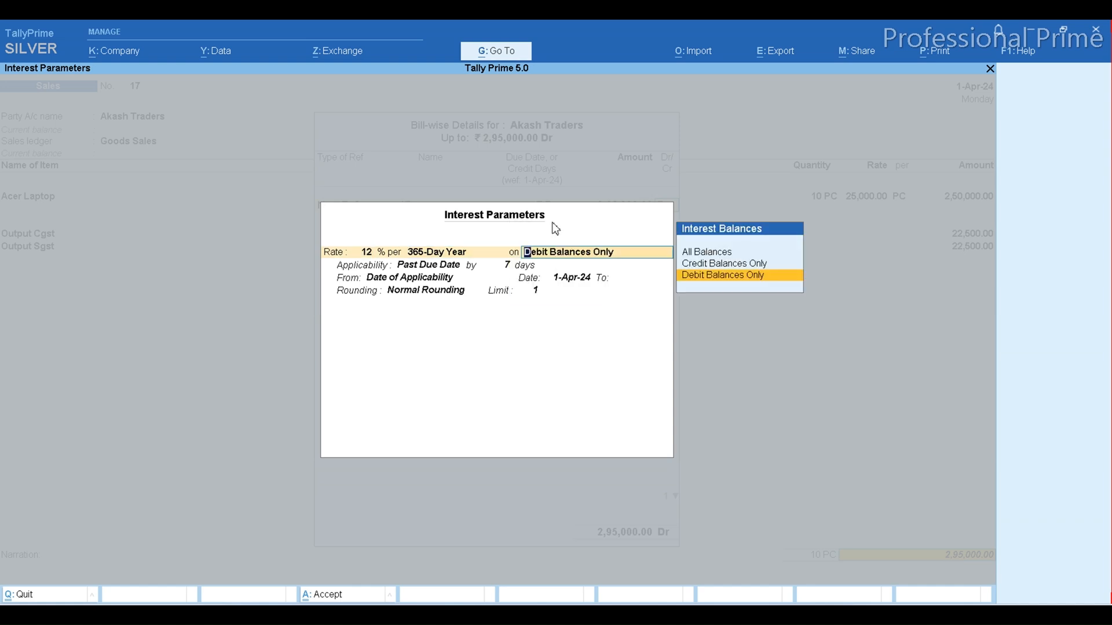
{"action": "key", "text": "Return"}
{"action": "key", "text": "Return"}
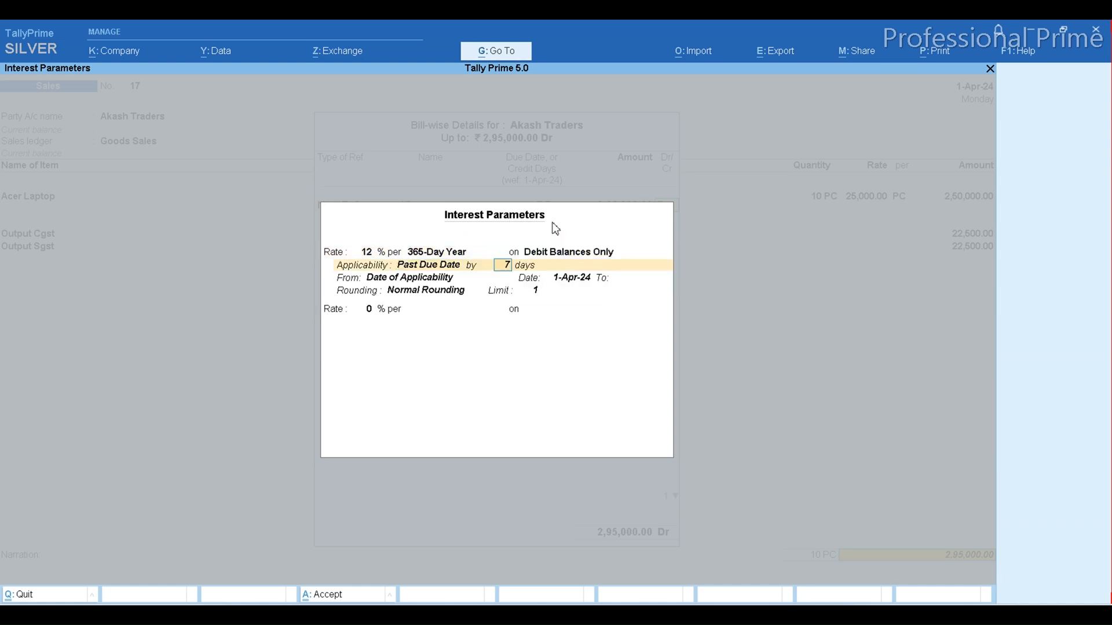
{"action": "key", "text": "Return"}
{"action": "key", "text": "Return"}
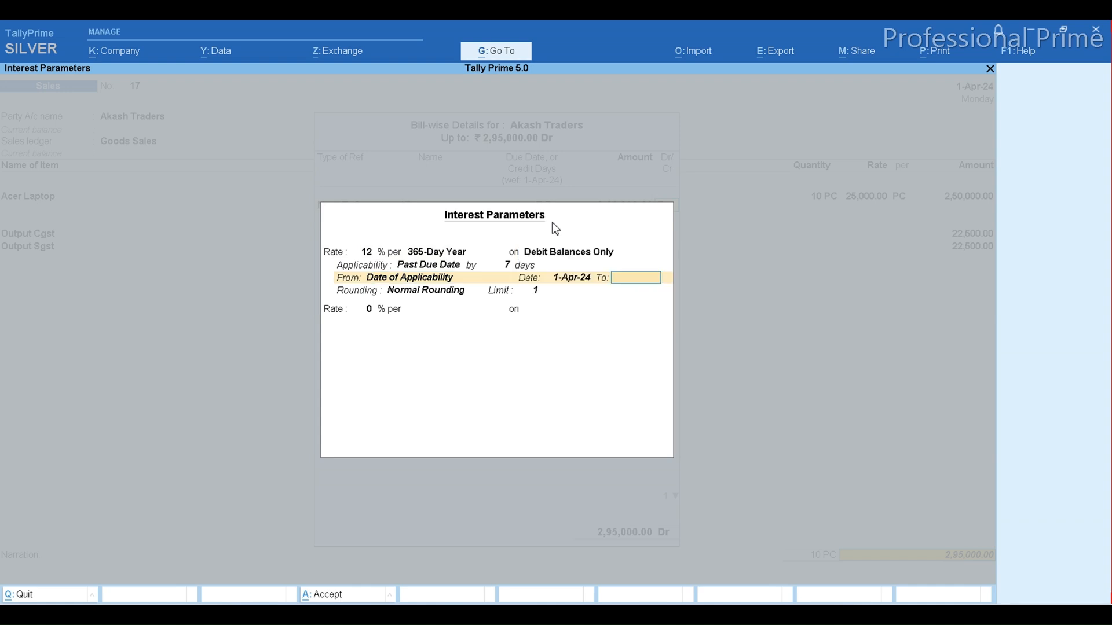
{"action": "type", "text": "8"}
{"action": "key", "text": "Return"}
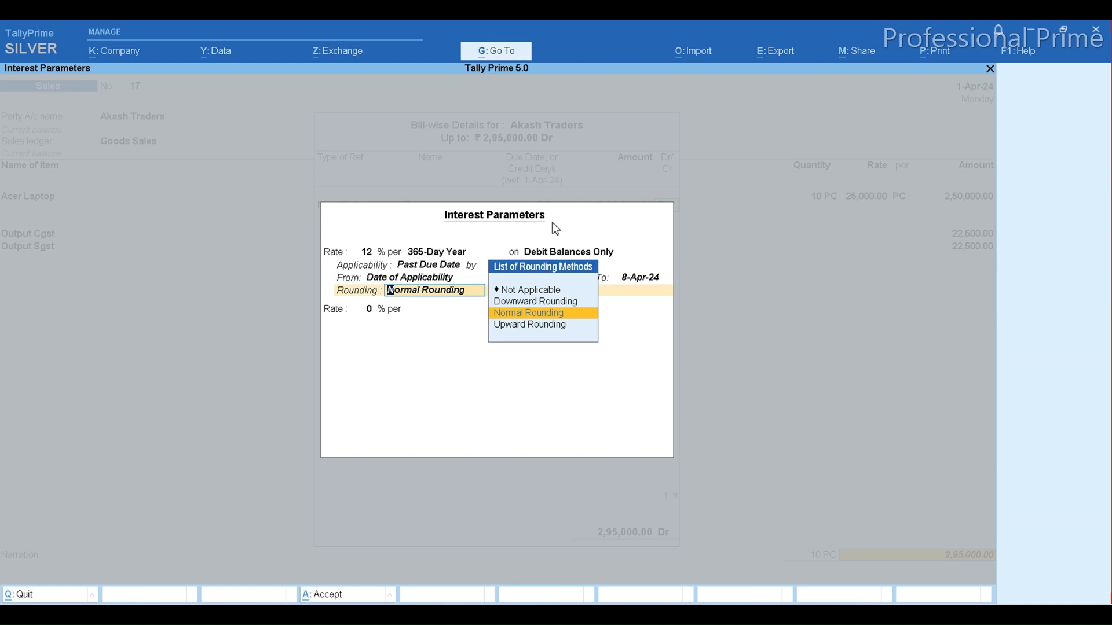
Keep Normal Rounding with limit 1 and no second rate, save the sales voucher, and leave voucher entry.
{"action": "key", "text": "Return"}
{"action": "key", "text": "Return"}
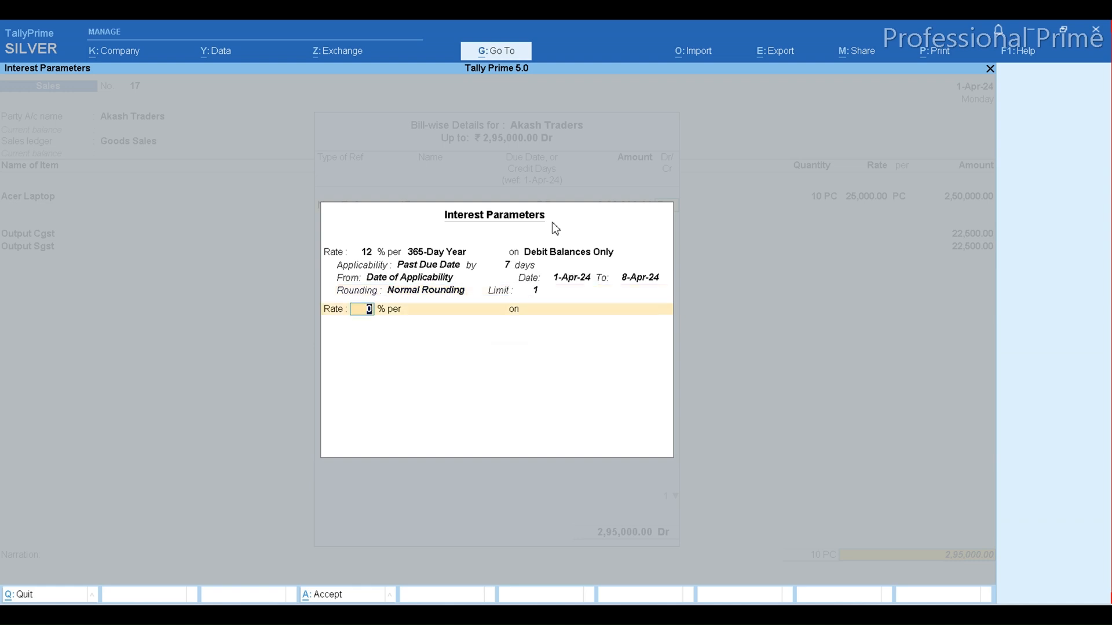
{"action": "key", "text": "Return"}
{"action": "key", "text": "Return"}
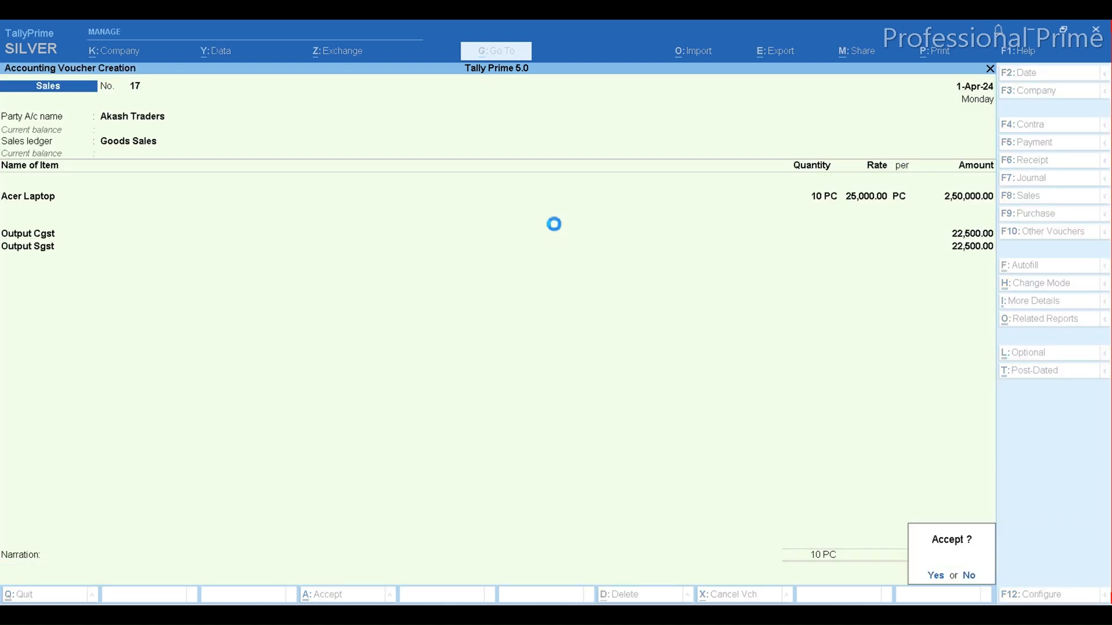
{"action": "key", "text": "Return"}
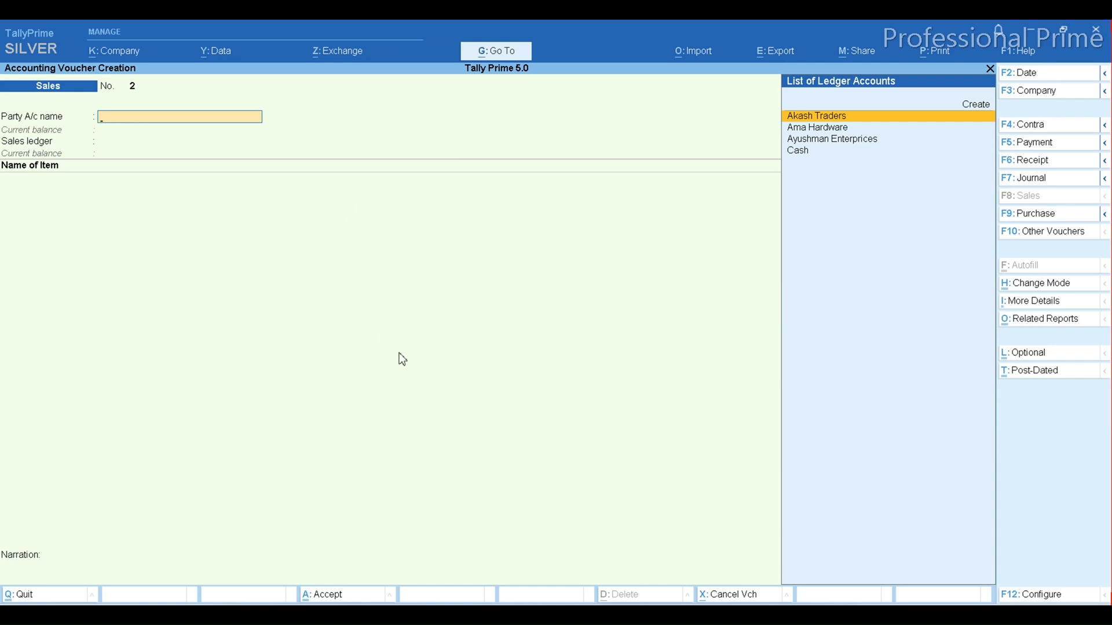
{"action": "key", "text": "Escape"}
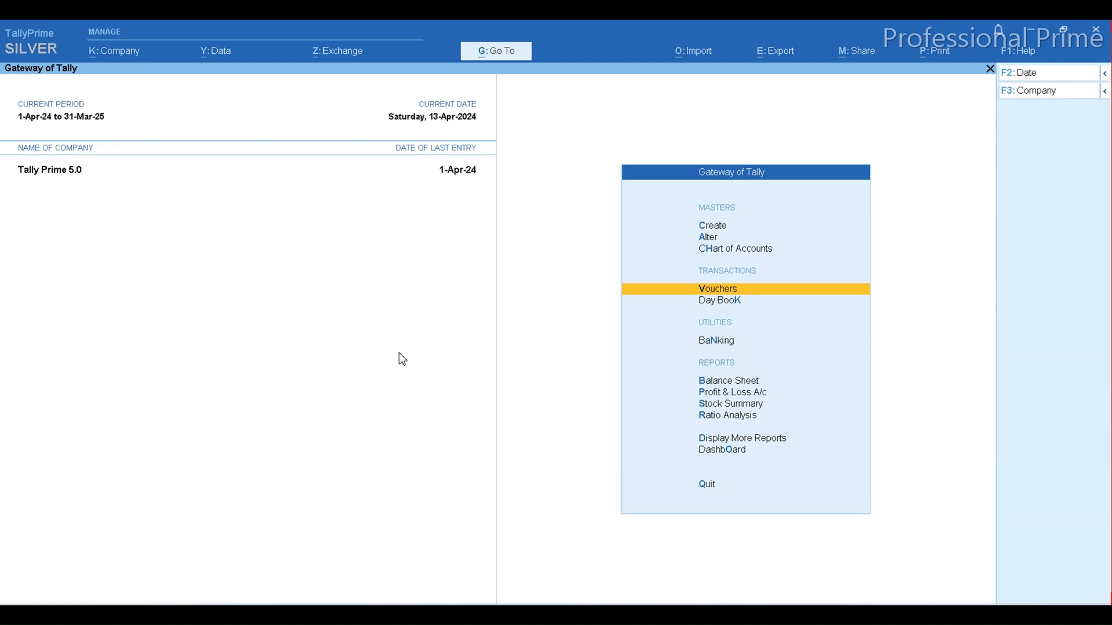
Open the Interest Receivable report from the interest calculations under Statements of Accounts.
{"action": "key", "text": "d"}
{"action": "key", "text": "Down"}
{"action": "key", "text": "Down"}
{"action": "key", "text": "Down"}
{"action": "key", "text": "Down"}
{"action": "key", "text": "Down"}
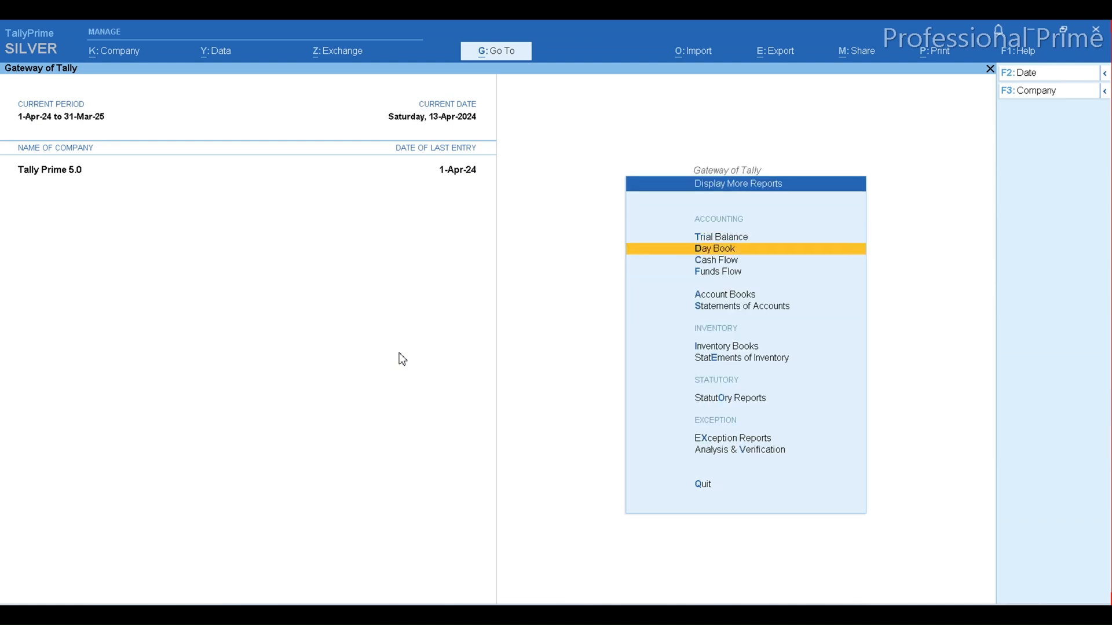
{"action": "key", "text": "Return"}
{"action": "key", "text": "Down"}
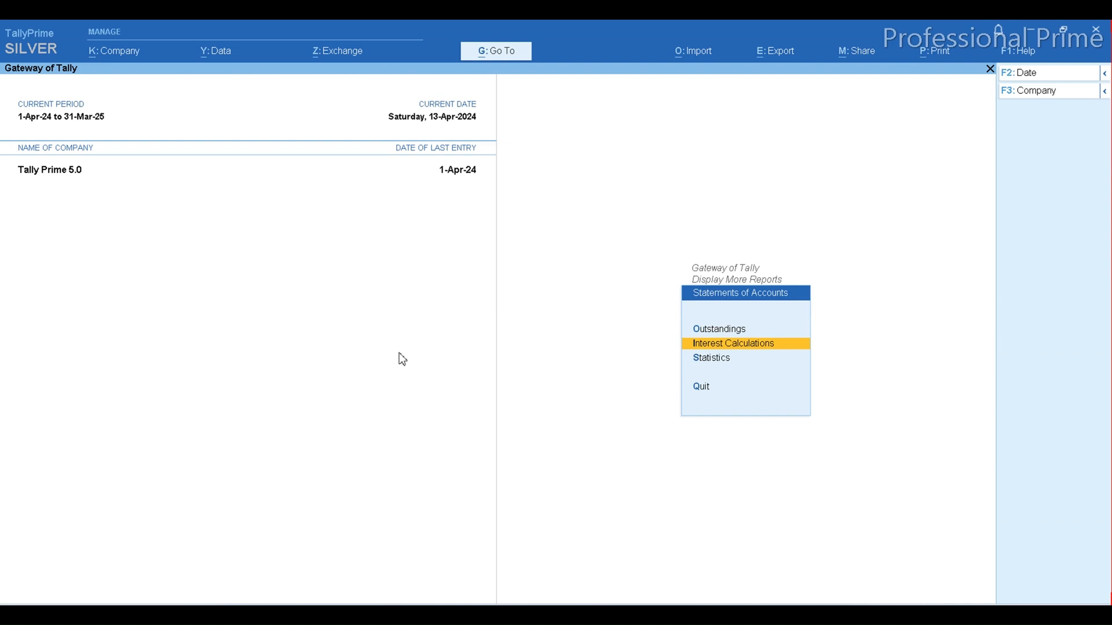
{"action": "key", "text": "Return"}
{"action": "key", "text": "Return"}
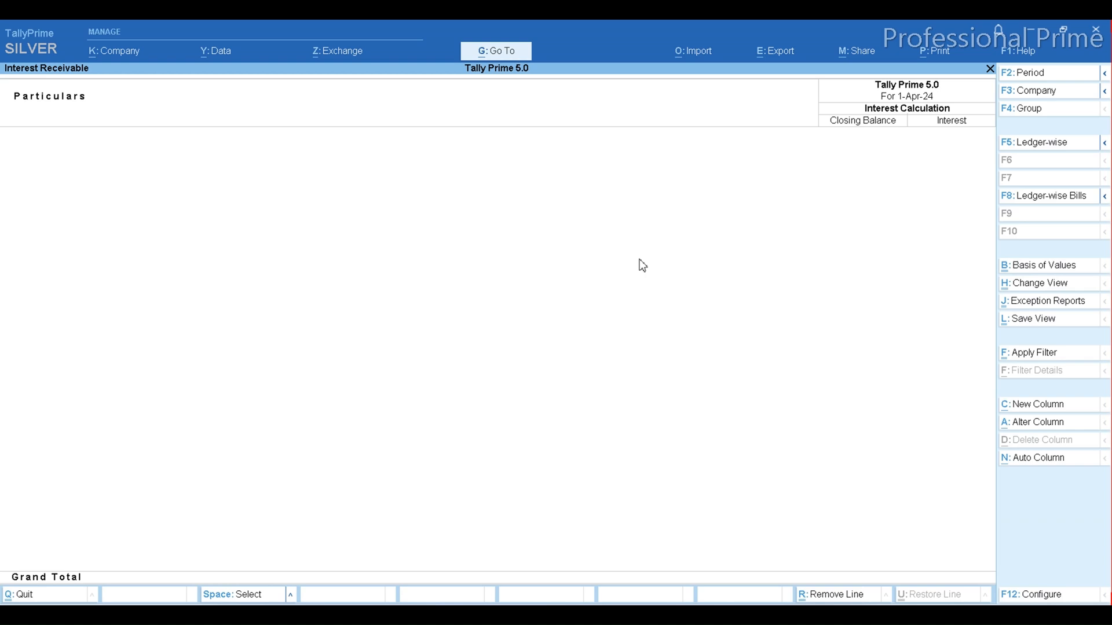
Leave the interest report and start a new Receipt voucher.
{"action": "key", "text": "Escape"}
{"action": "key", "text": "Escape"}
{"action": "key", "text": "Escape"}
{"action": "key", "text": "Escape"}
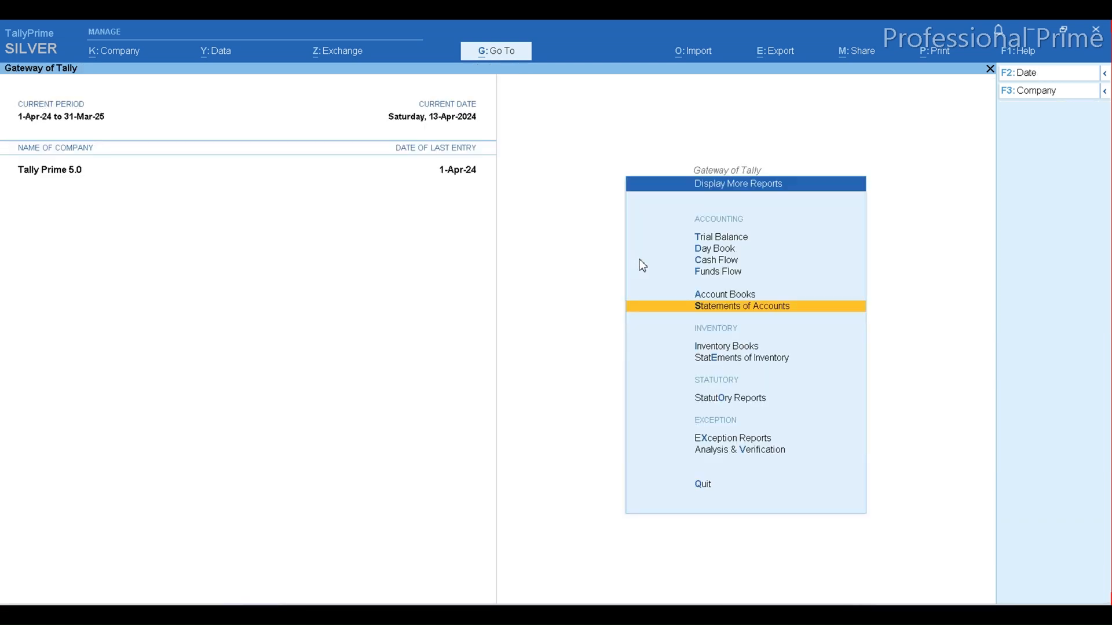
{"action": "key", "text": "v"}
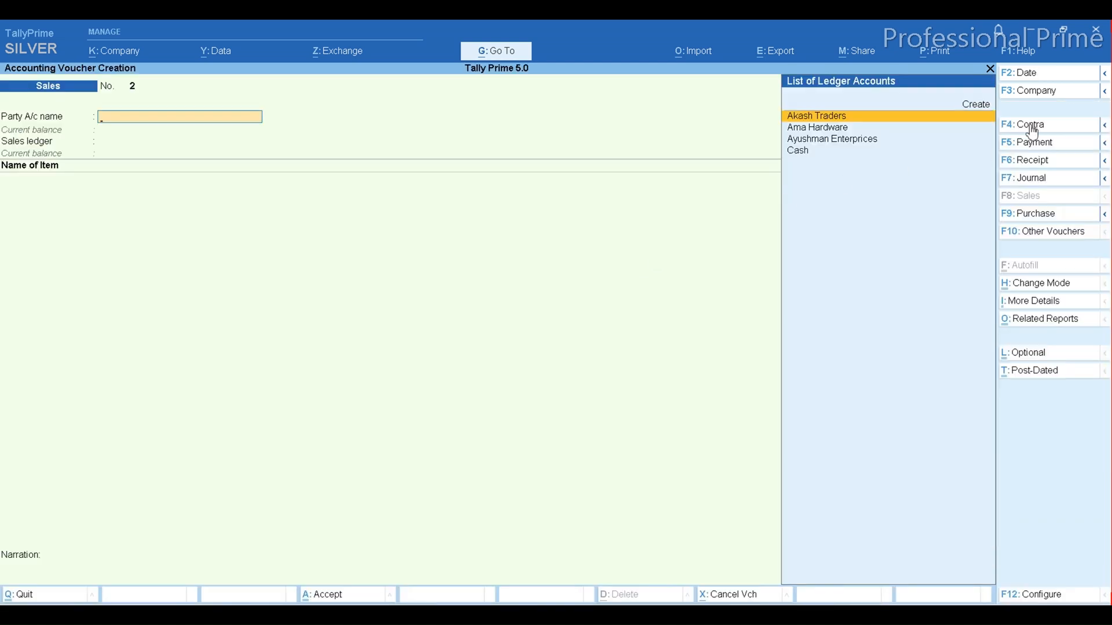
{"action": "left_click", "coordinate": [1032, 160]}
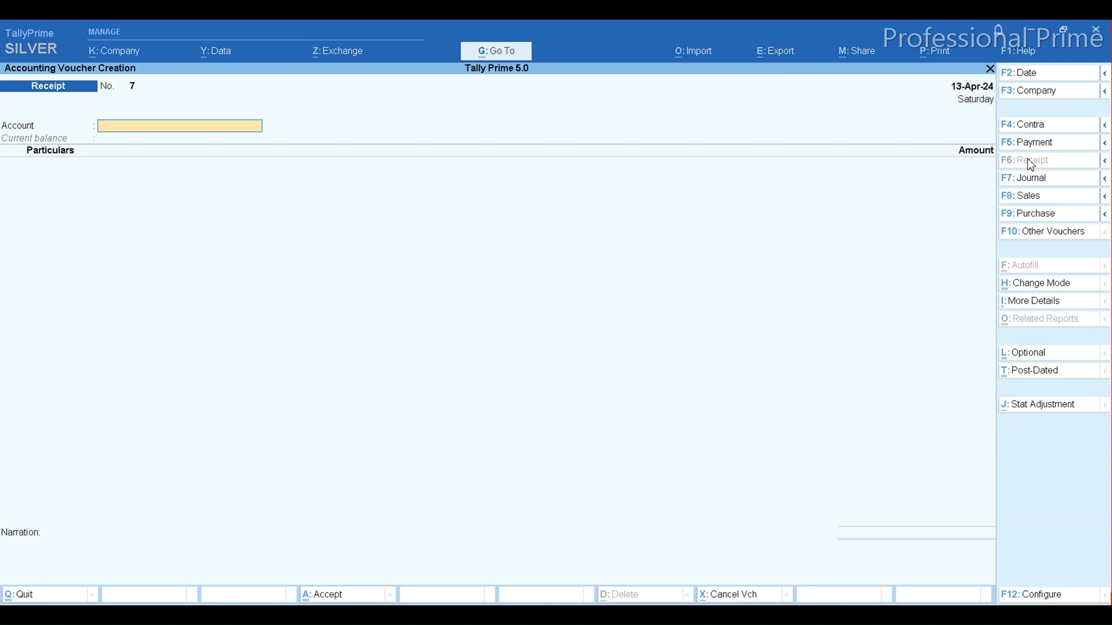
Choose Cash as the receiving account and Akash Traders as the party, and date the receipt 7-Apr-24.
{"action": "key", "text": "Return"}
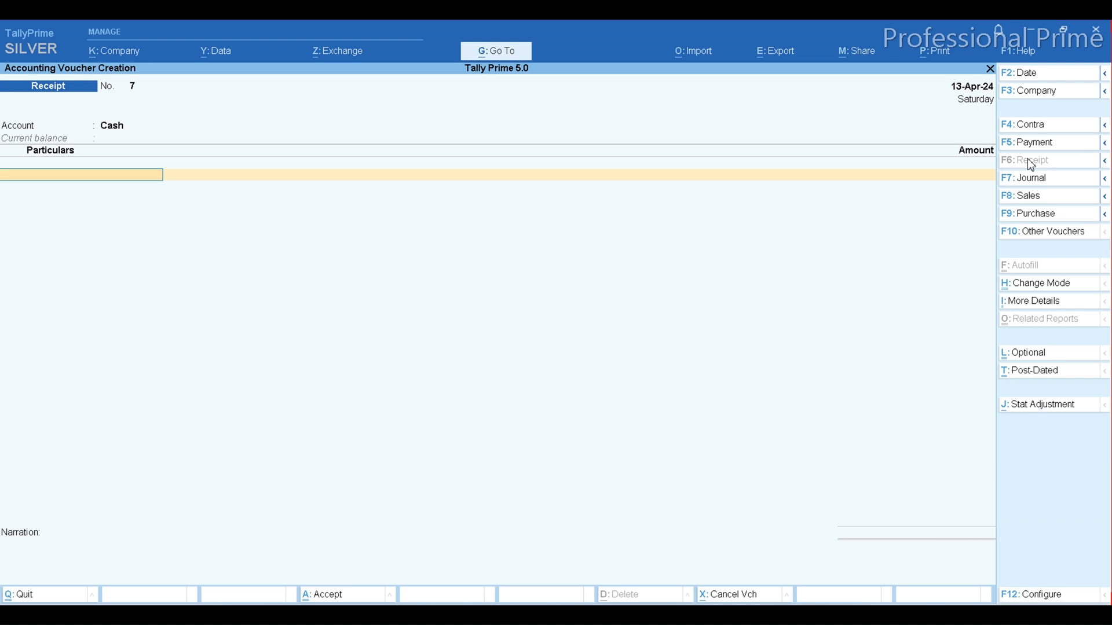
{"action": "type", "text": "A"}
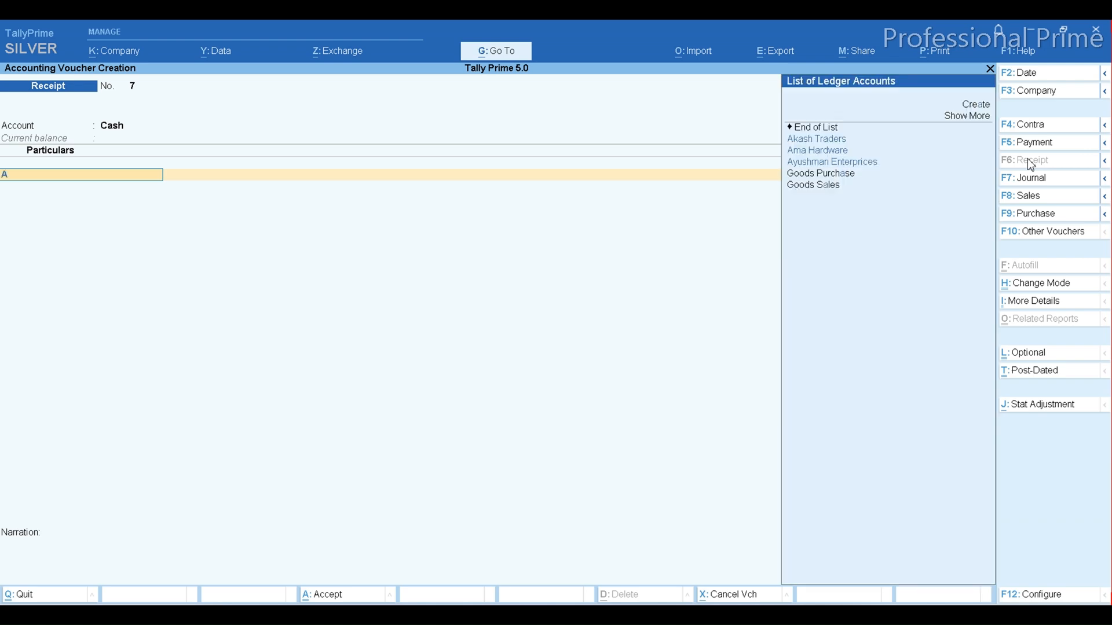
{"action": "key", "text": "Return"}
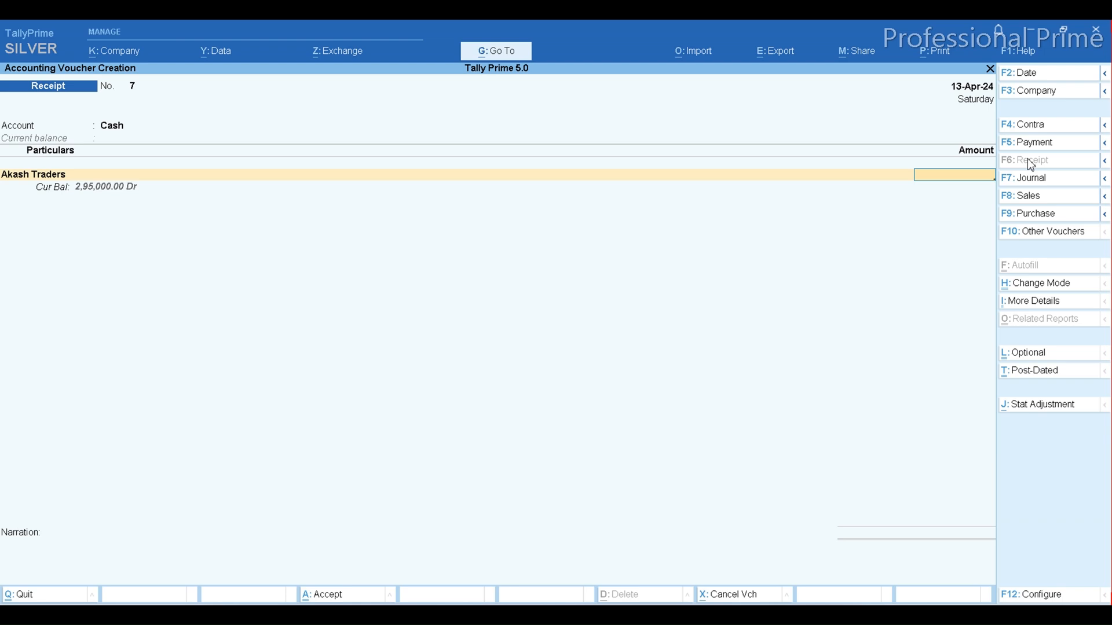
{"action": "key", "text": "F2"}
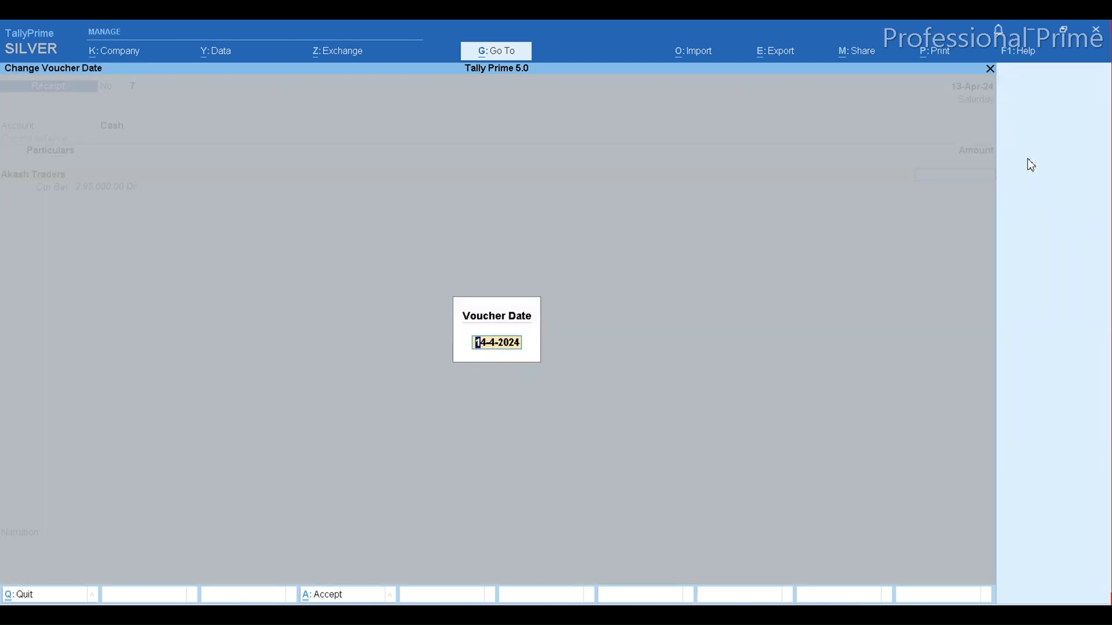
{"action": "type", "text": "7"}
{"action": "key", "text": "Return"}
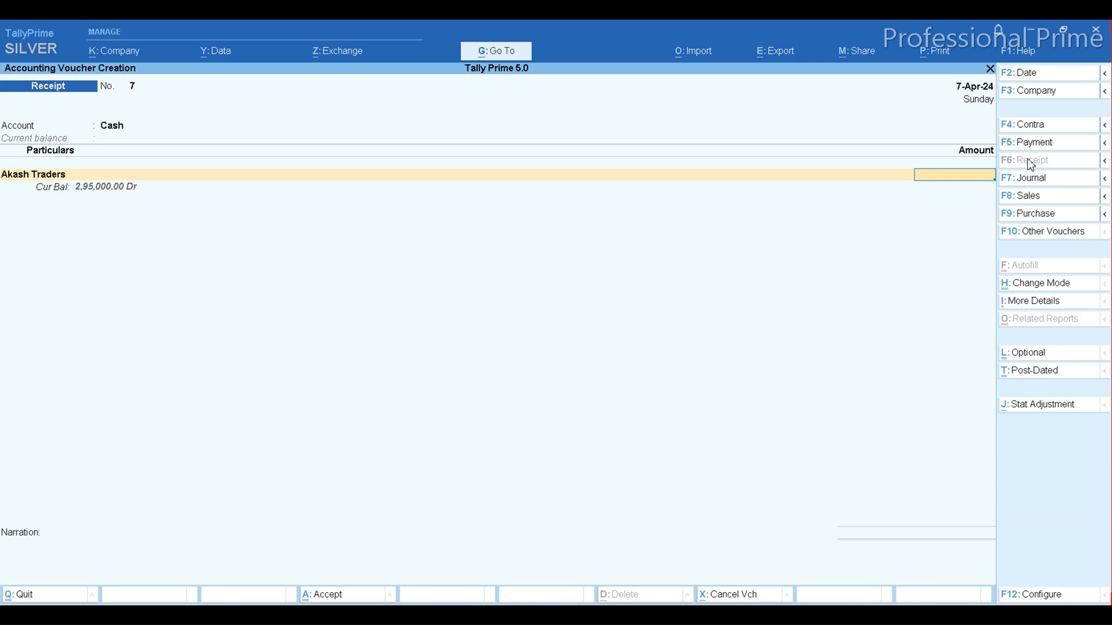
Enter 1,00,000 received from Akash Traders, allocate it as Agst Ref to bill 1, and save the receipt.
{"action": "type", "text": "100000"}
{"action": "key", "text": "Return"}
{"action": "key", "text": "Return"}
{"action": "key", "text": "Return"}
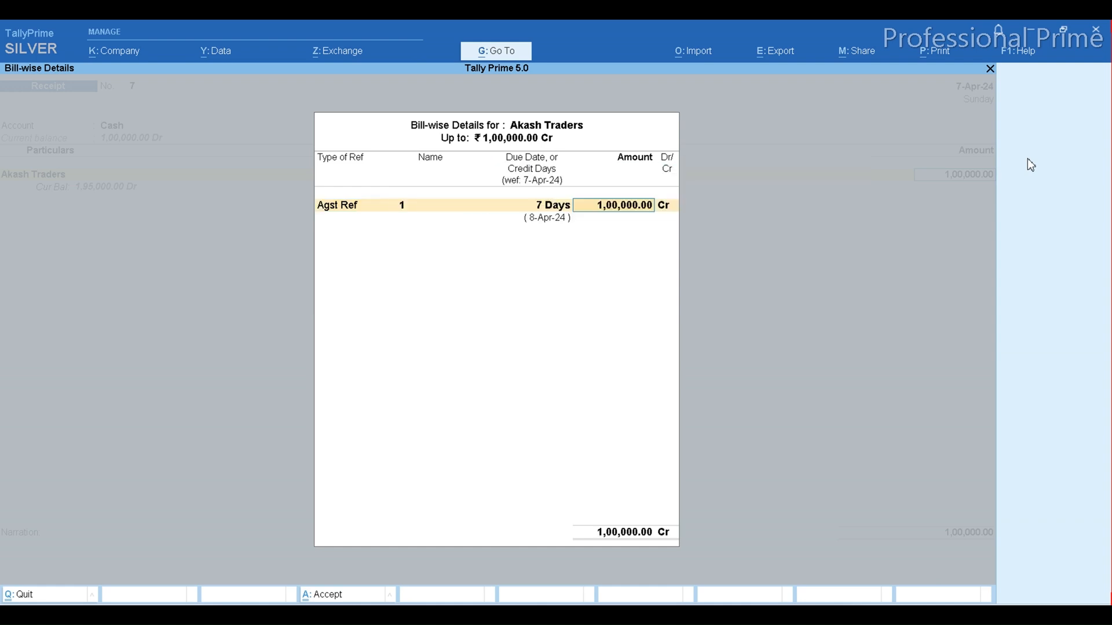
{"action": "key", "text": "Return"}
{"action": "key", "text": "Return"}
{"action": "key", "text": "Return"}
{"action": "key", "text": "Return"}
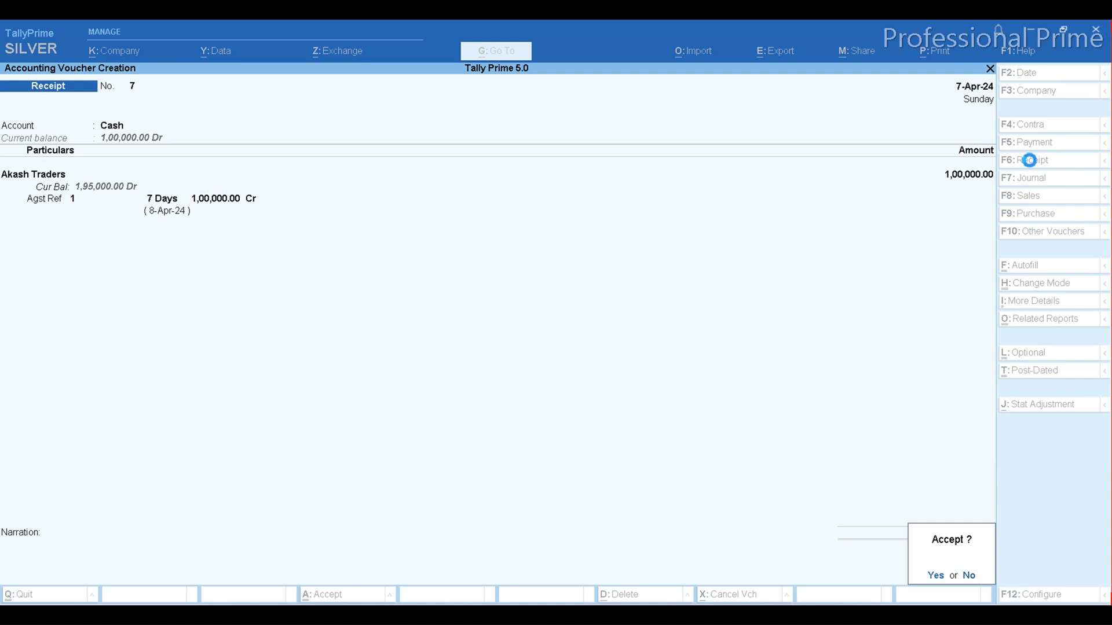
{"action": "key", "text": "Return"}
Start a second receipt dated 9-Apr-24 with Cash as the account and Akash Traders as the party.
{"action": "key", "text": "F2"}
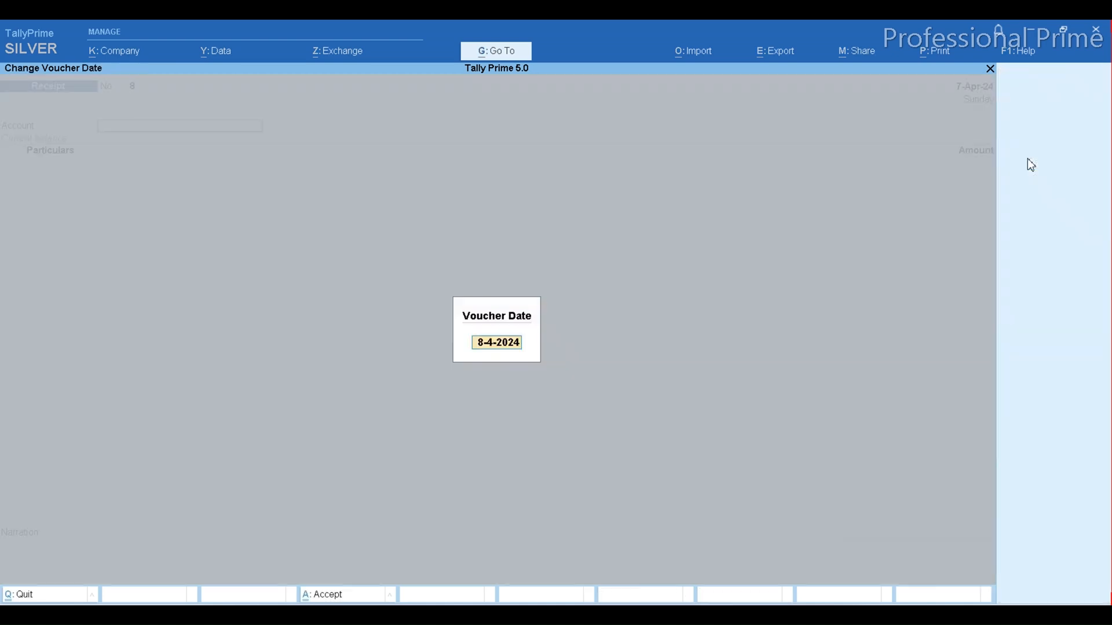
{"action": "type", "text": "9"}
{"action": "key", "text": "Return"}
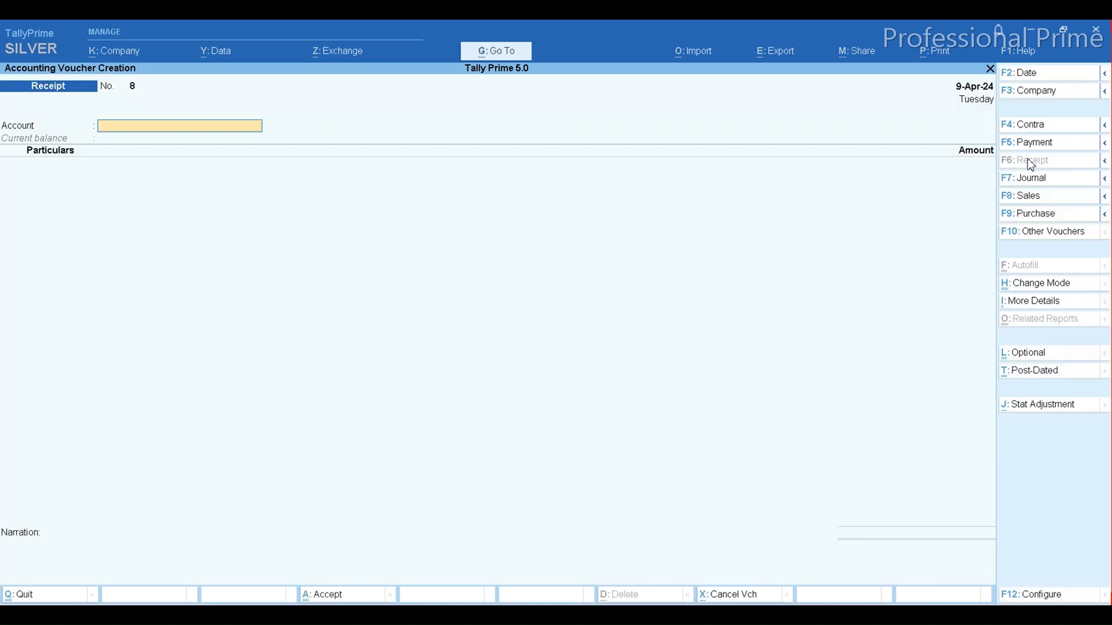
{"action": "type", "text": "c"}
{"action": "key", "text": "Return"}
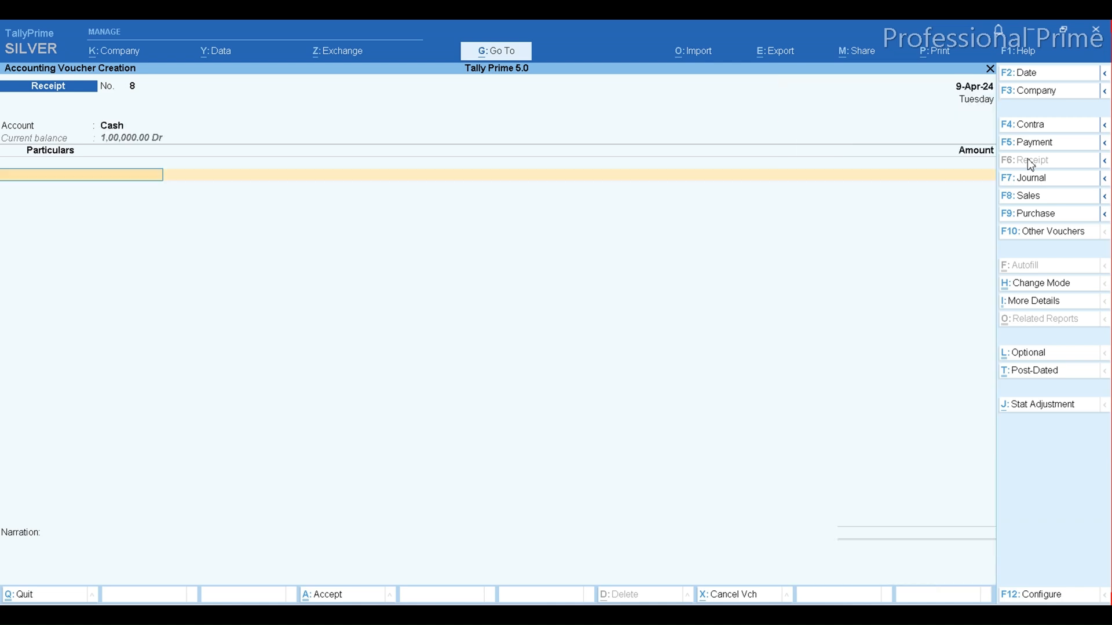
{"action": "key", "text": "Down"}
{"action": "key", "text": "Return"}
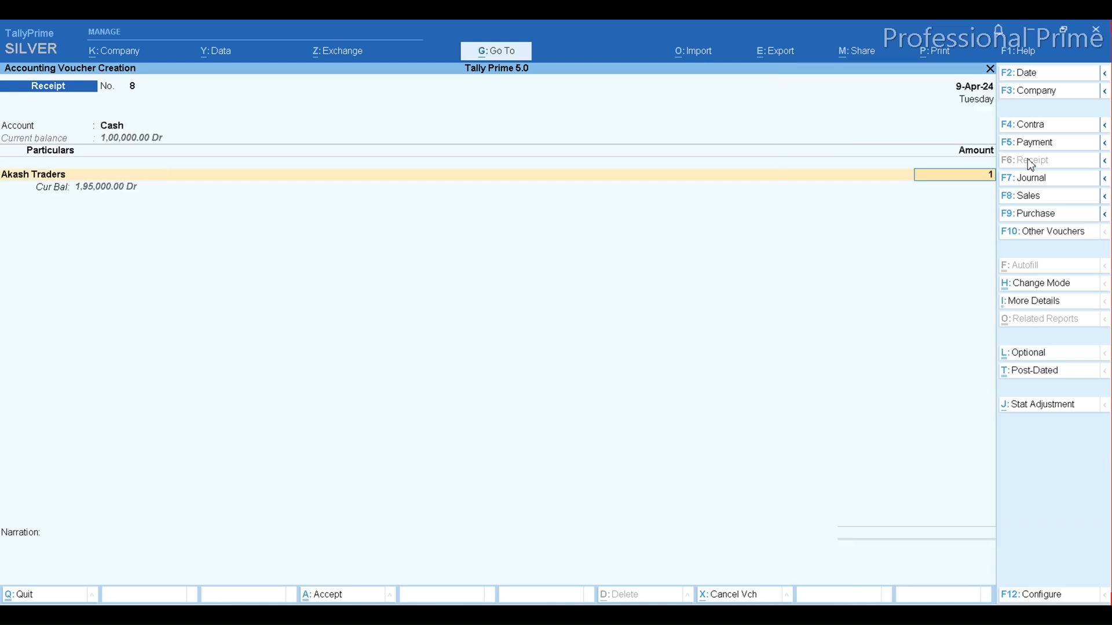
Enter 1,00,000 for the 9-Apr-24 receipt, adjust it as Agst Ref against bill 1, and save the voucher.
{"action": "type", "text": "100000"}
{"action": "key", "text": "Return"}
{"action": "key", "text": "Return"}
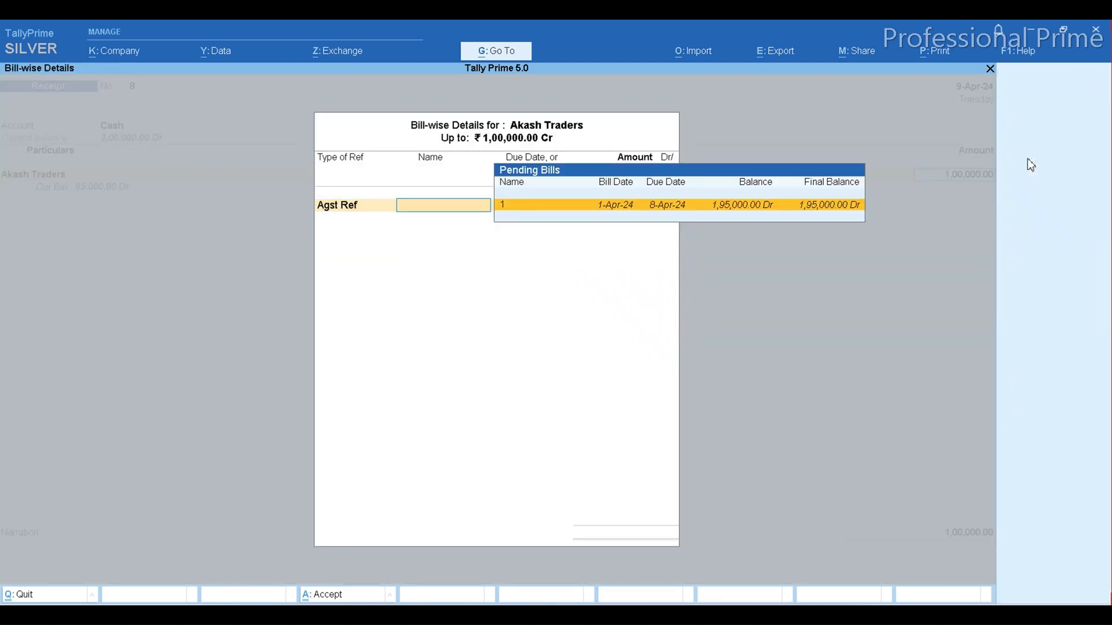
{"action": "key", "text": "Return"}
{"action": "key", "text": "Return"}
{"action": "key", "text": "Return"}
{"action": "key", "text": "Return"}
{"action": "key", "text": "Return"}
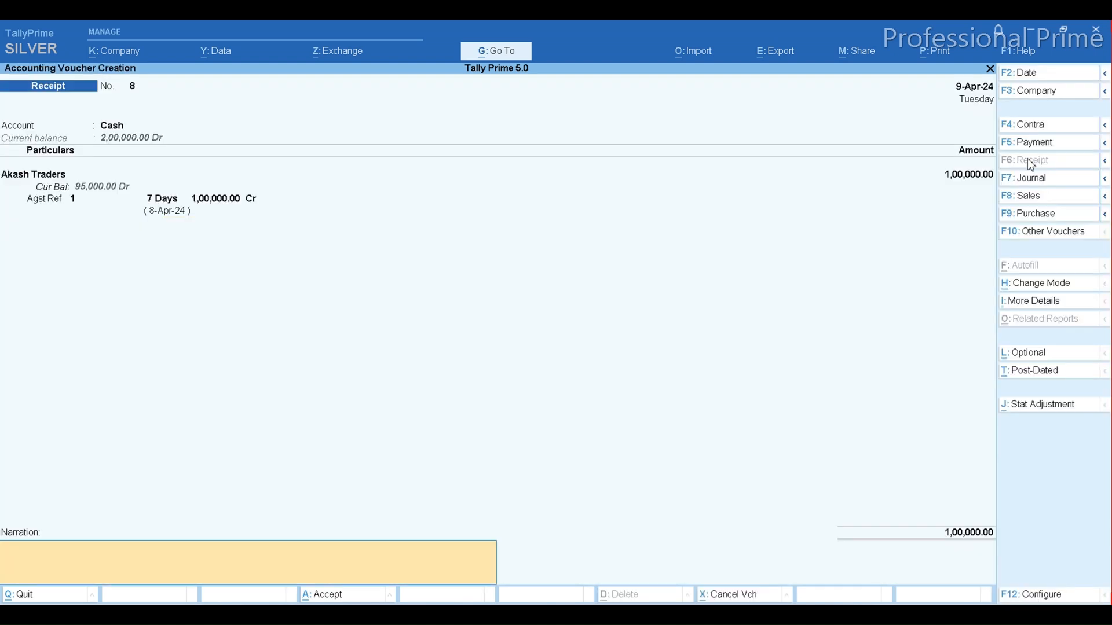
{"action": "key", "text": "Return"}
{"action": "key", "text": "Return"}
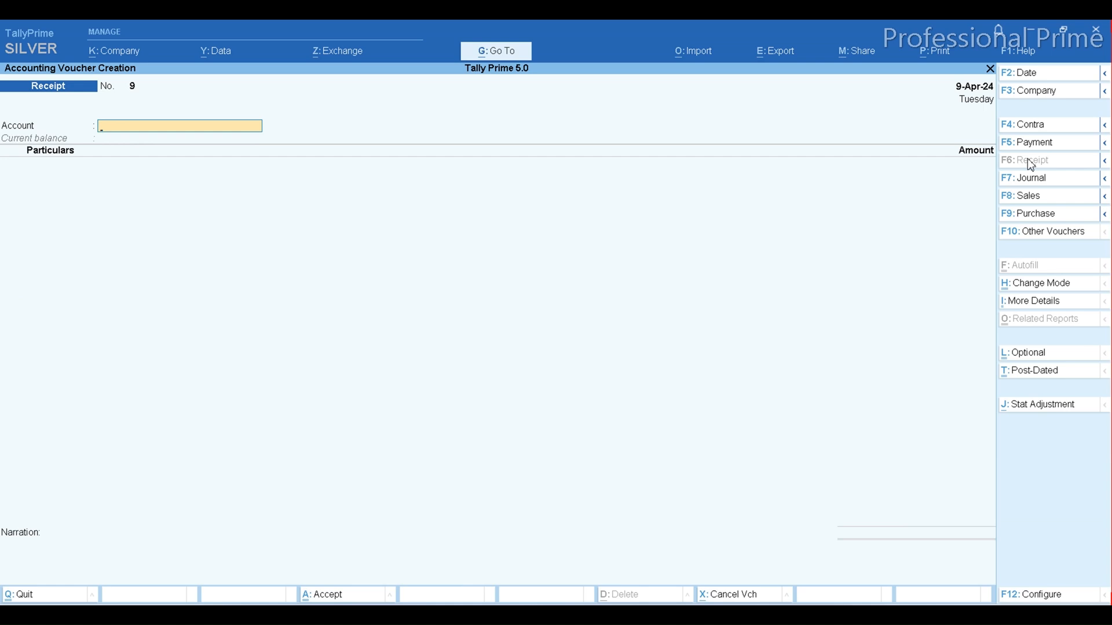
Start a third receipt dated 12-Apr-24 with Cash as the account and Akash Traders as the party.
{"action": "key", "text": "F2"}
{"action": "type", "text": "12"}
{"action": "key", "text": "Return"}
{"action": "type", "text": "c"}
{"action": "key", "text": "Return"}
{"action": "type", "text": "A"}
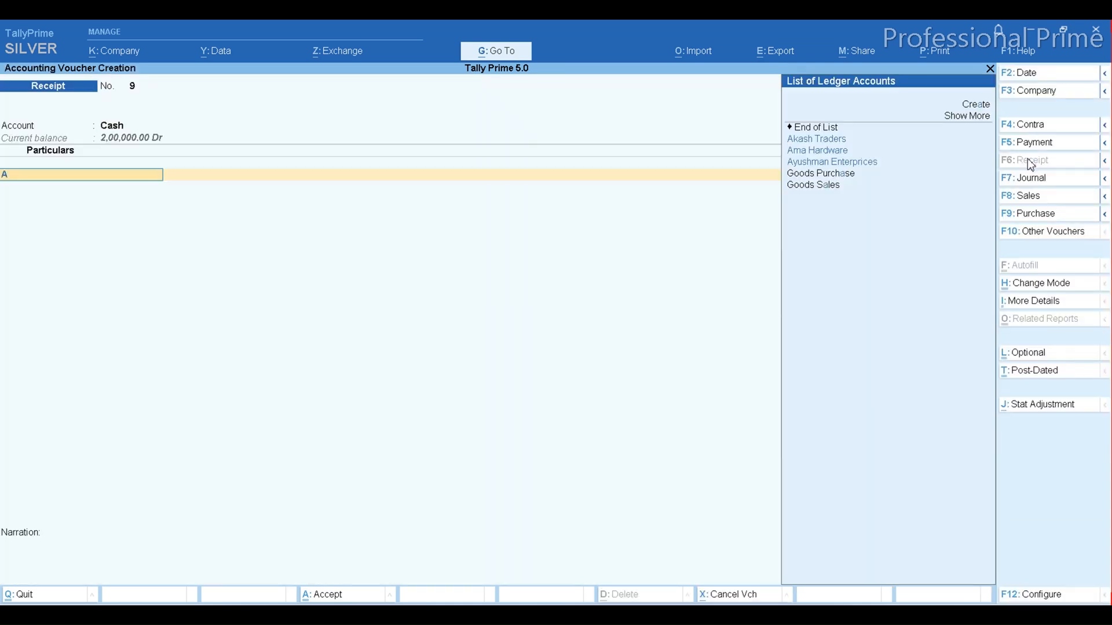
{"action": "key", "text": "Return"}
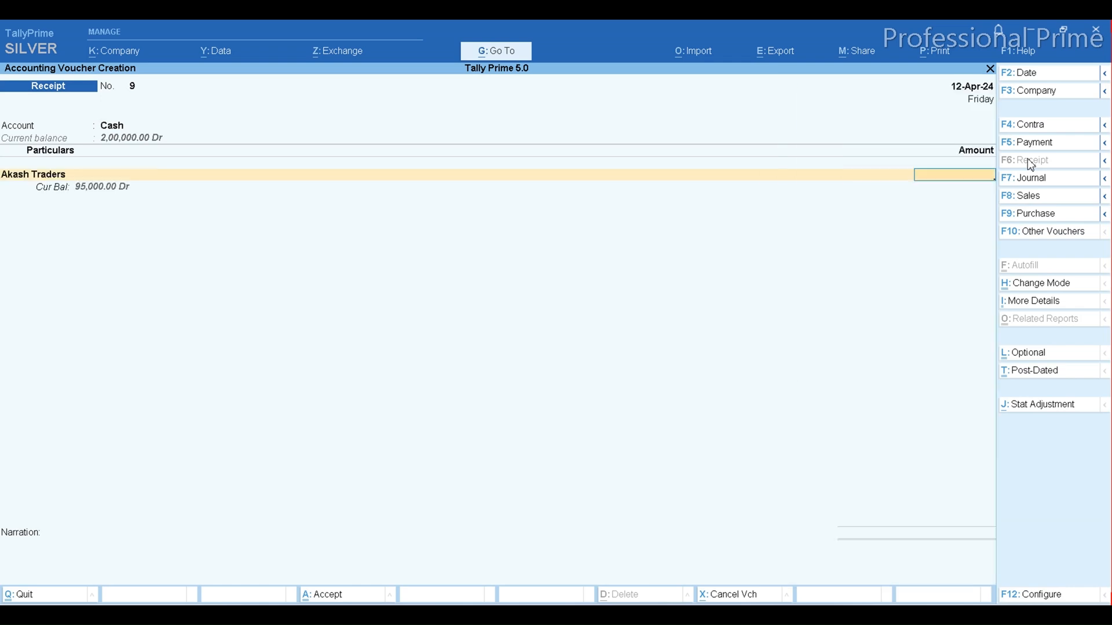
Enter 80,000 as Agst Ref against bill 1, save the receipt, and leave voucher entry.
{"action": "type", "text": "80000"}
{"action": "key", "text": "Return"}
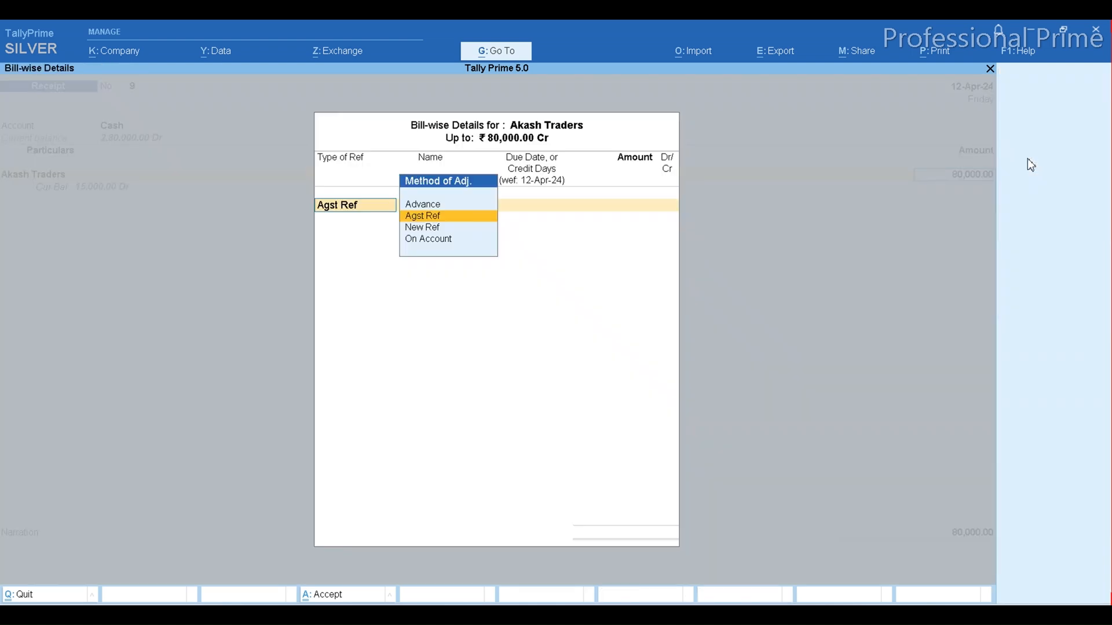
{"action": "key", "text": "Return"}
{"action": "key", "text": "Return"}
{"action": "key", "text": "Return"}
{"action": "key", "text": "Return"}
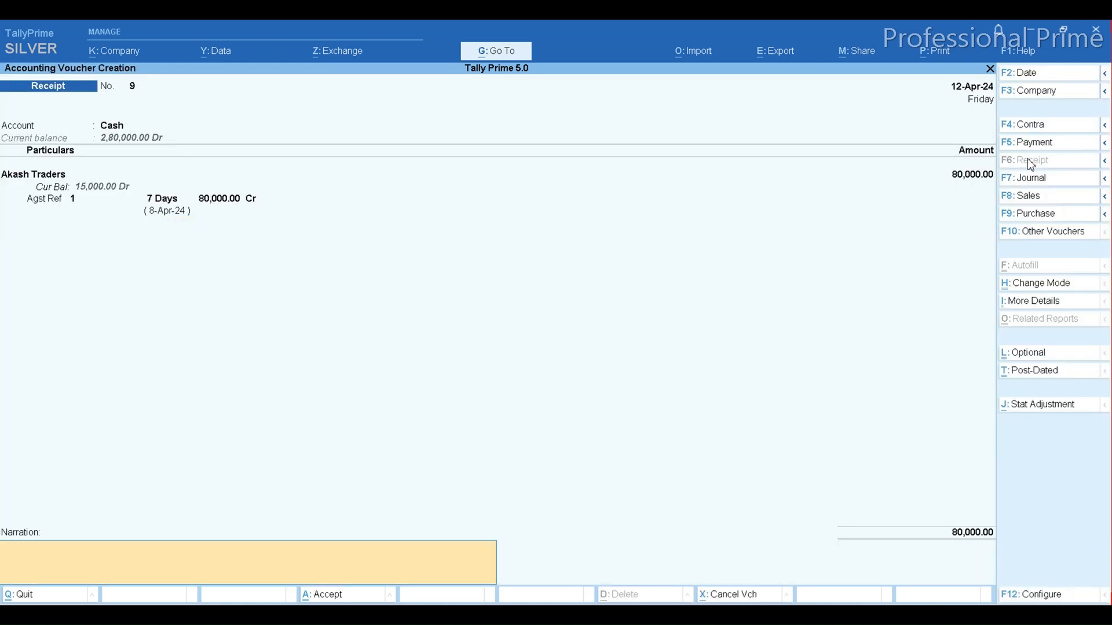
{"action": "key", "text": "Return"}
{"action": "key", "text": "Return"}
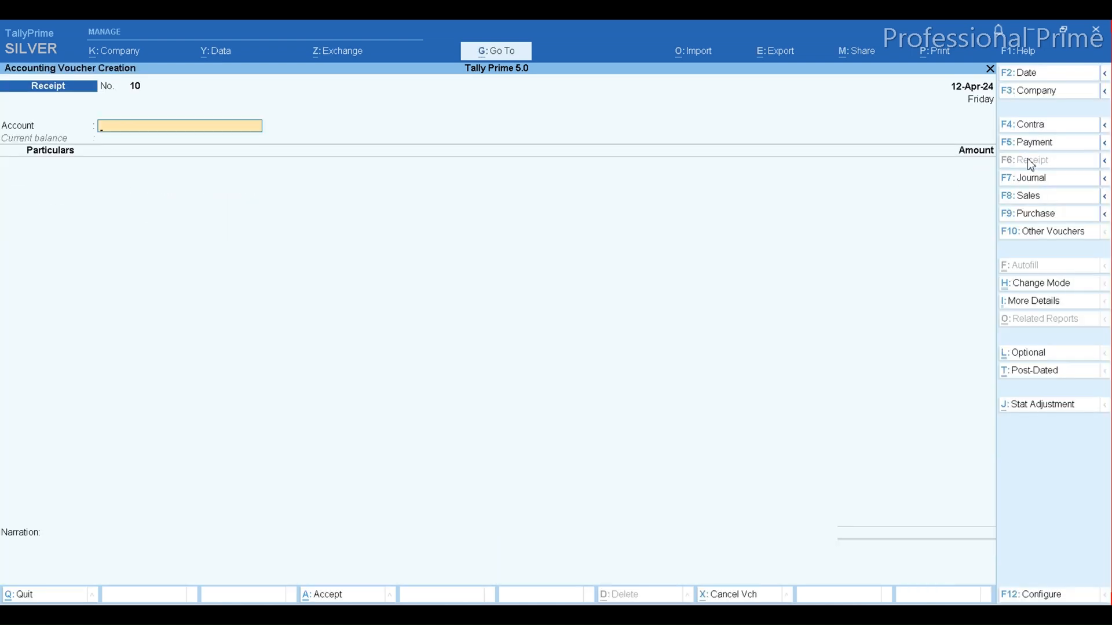
{"action": "key", "text": "Escape"}
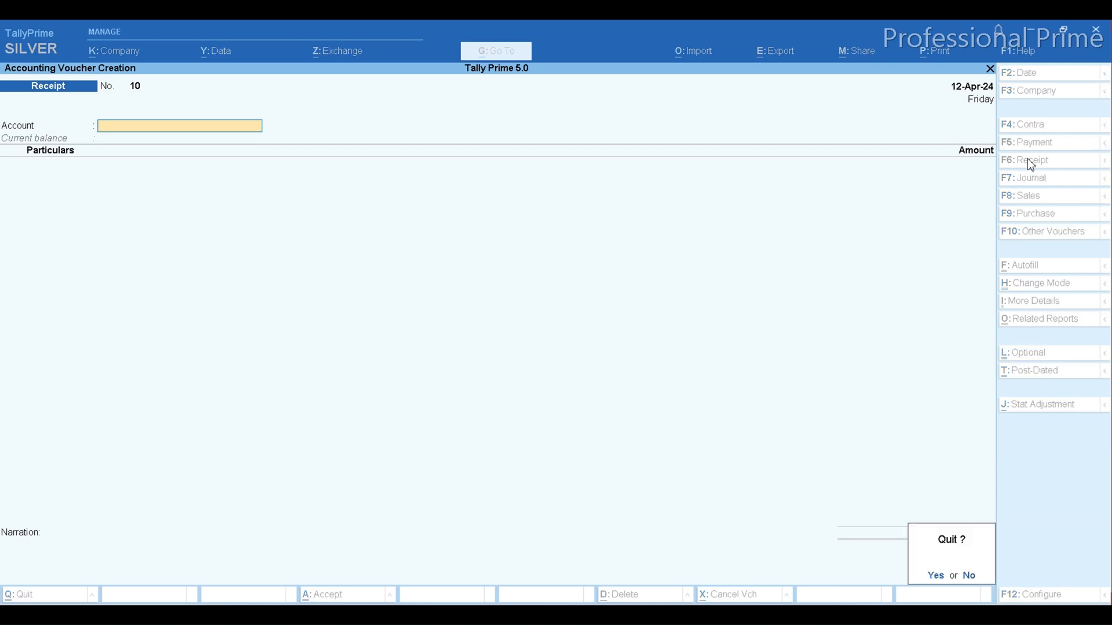
{"action": "key", "text": "Return"}
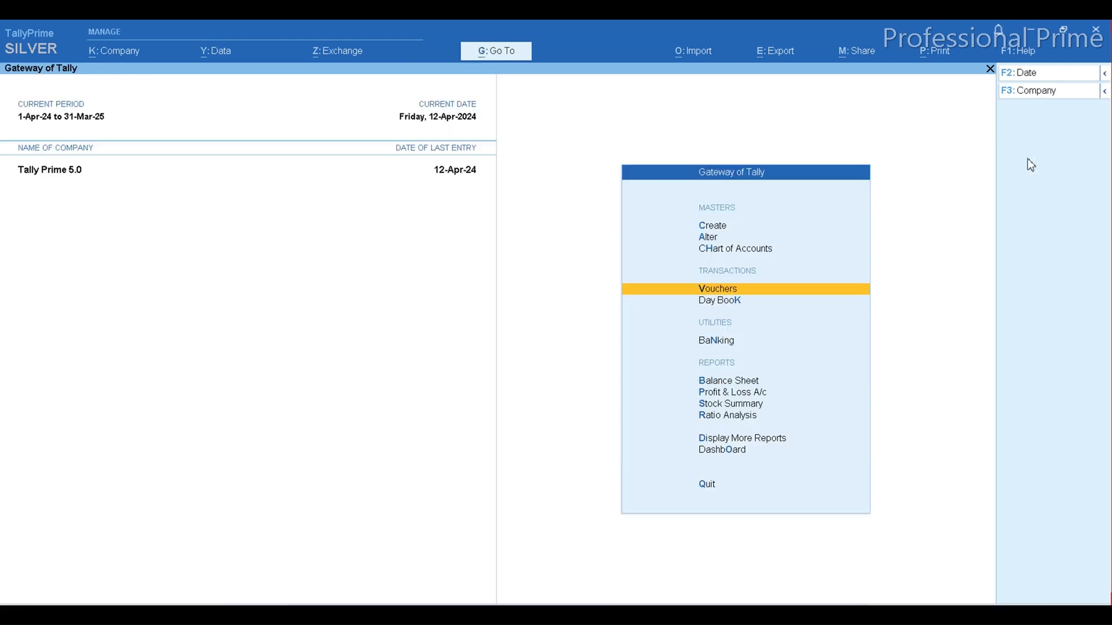
Open the Interest Receivable report from the interest calculations under Statements of Accounts to check the interest after the receipts.
{"action": "key", "text": "d"}
{"action": "key", "text": "Down"}
{"action": "key", "text": "Down"}
{"action": "key", "text": "Down"}
{"action": "key", "text": "Down"}
{"action": "key", "text": "Down"}
{"action": "key", "text": "Return"}
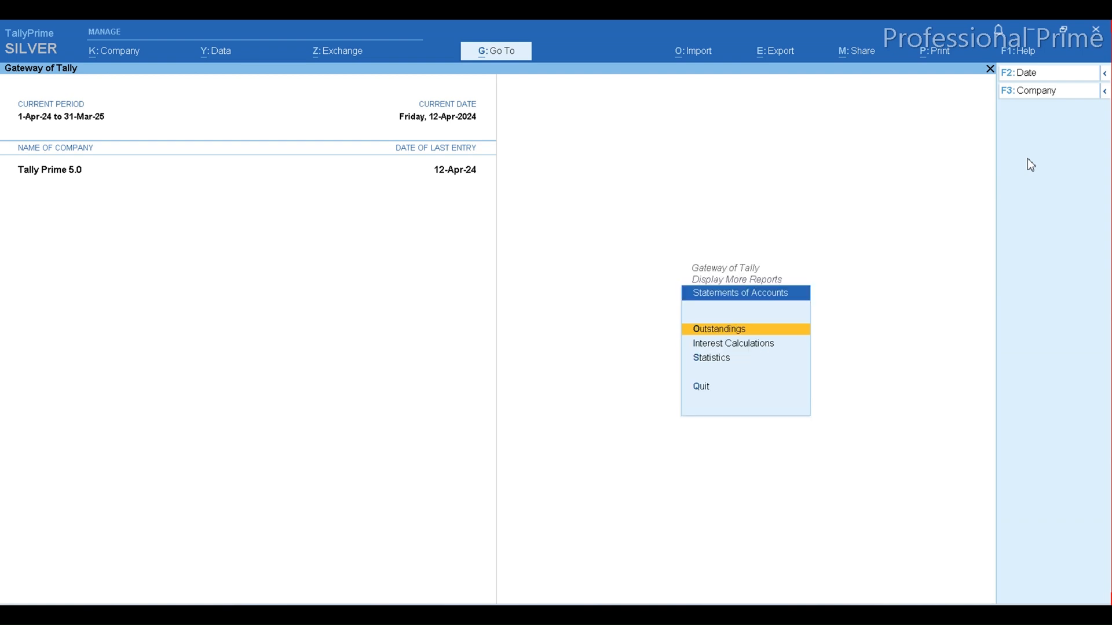
{"action": "key", "text": "Down"}
{"action": "key", "text": "Return"}
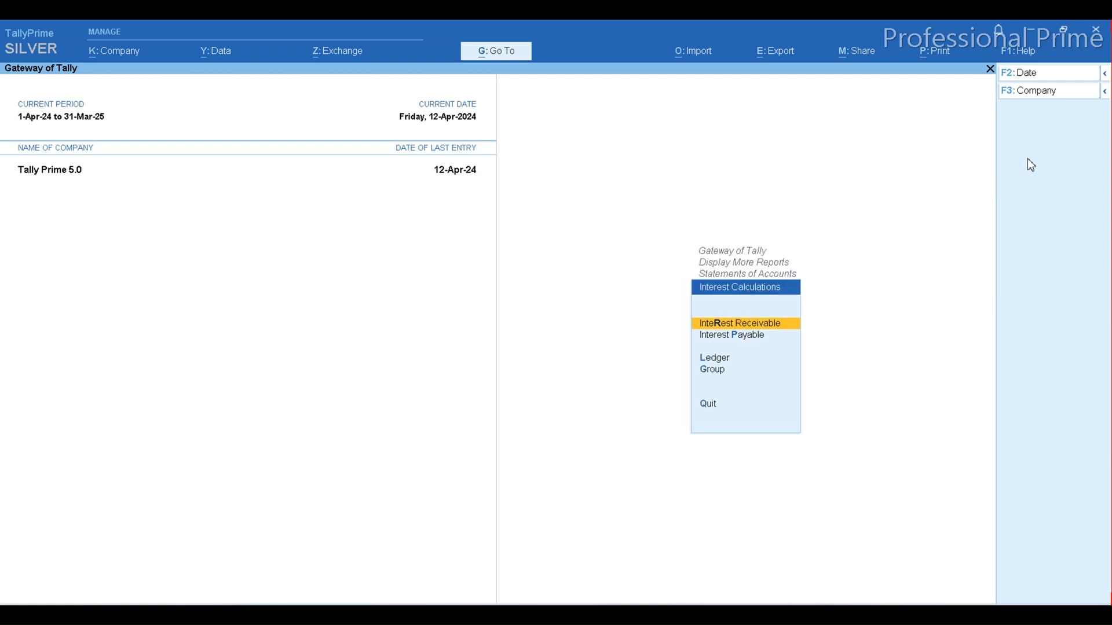
{"action": "key", "text": "Return"}
{"action": "key", "text": "Return"}
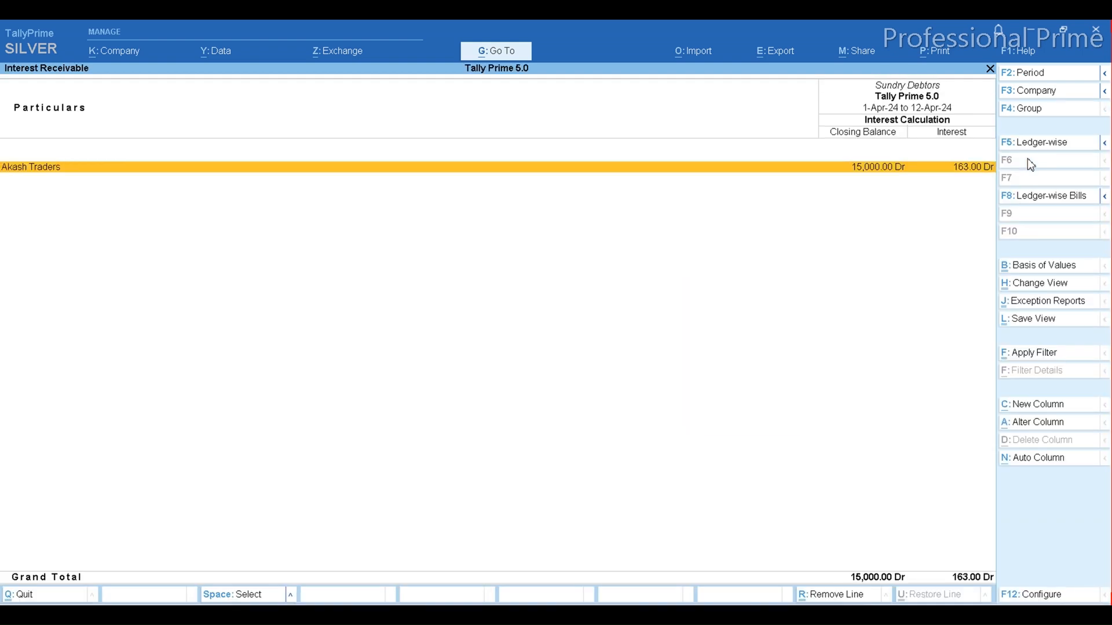
Examine the period-wise interest breakdown of bill 1 for Akash Traders, and return to the Gateway of Tally.
{"action": "key", "text": "Return"}
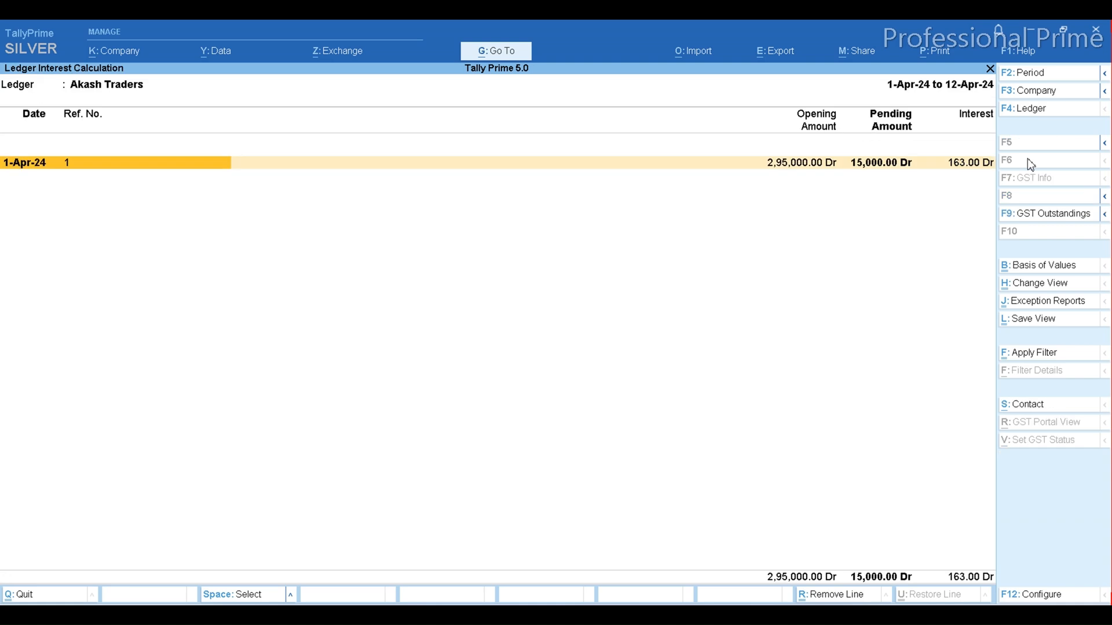
{"action": "key", "text": "Return"}
{"action": "key", "text": "Down"}
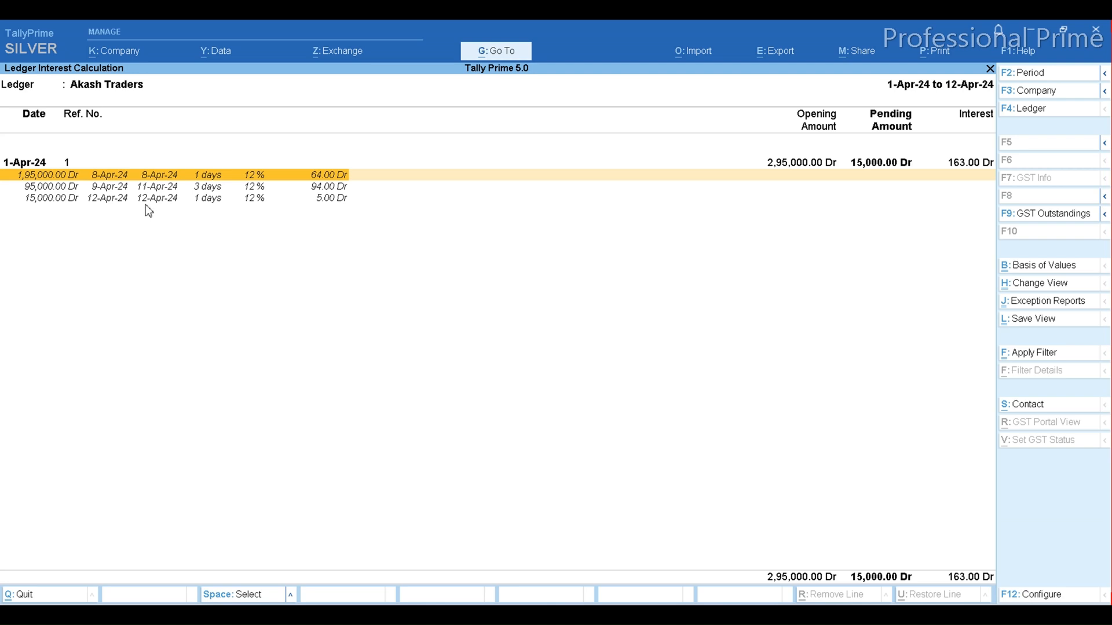
{"action": "key", "text": "Escape"}
{"action": "key", "text": "Escape"}
{"action": "key", "text": "Escape"}
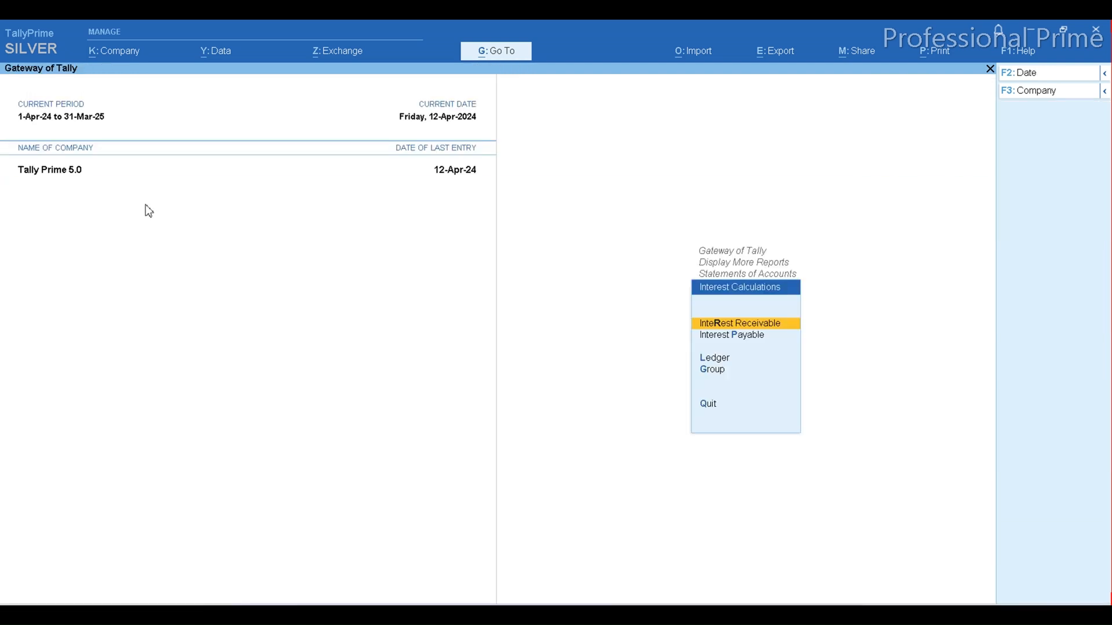
{"action": "key", "text": "Escape"}
{"action": "key", "text": "Escape"}
{"action": "key", "text": "Escape"}
{"action": "key", "text": "Escape"}
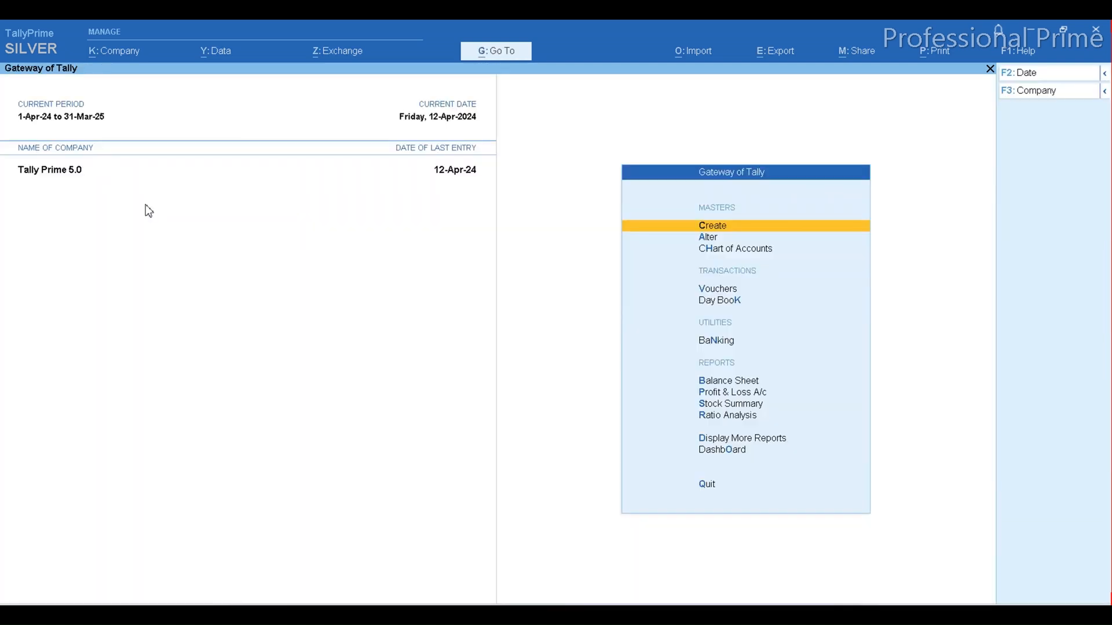
Start a fourth receipt dated 20-Apr-24 with Cash as the account and Akash Traders as the party.
{"action": "key", "text": "v"}
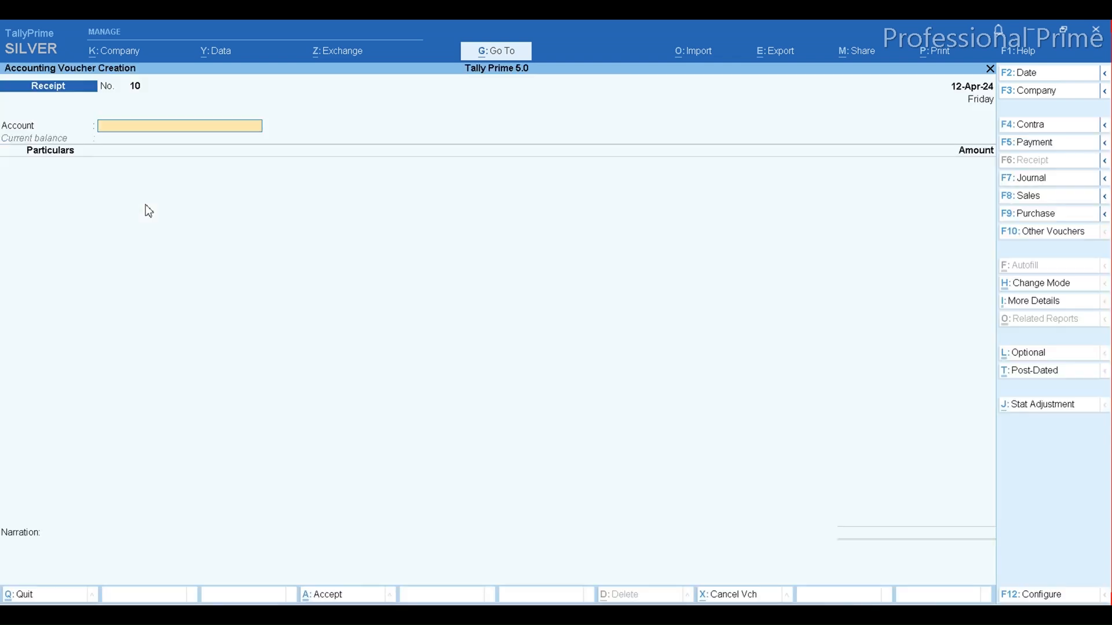
{"action": "key", "text": "F2"}
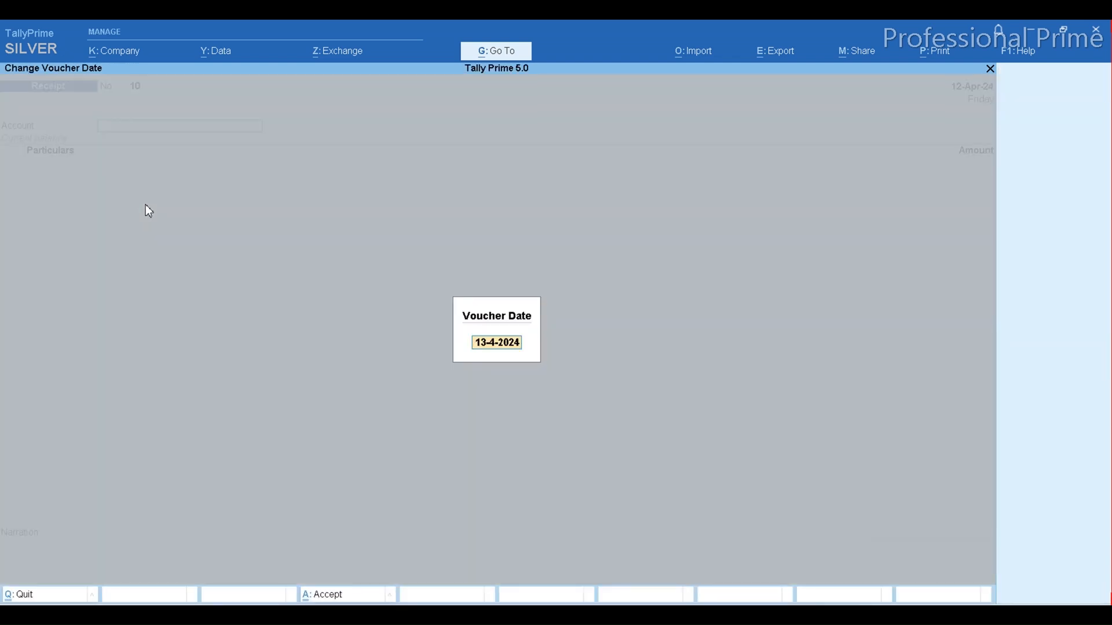
{"action": "type", "text": "20"}
{"action": "key", "text": "Return"}
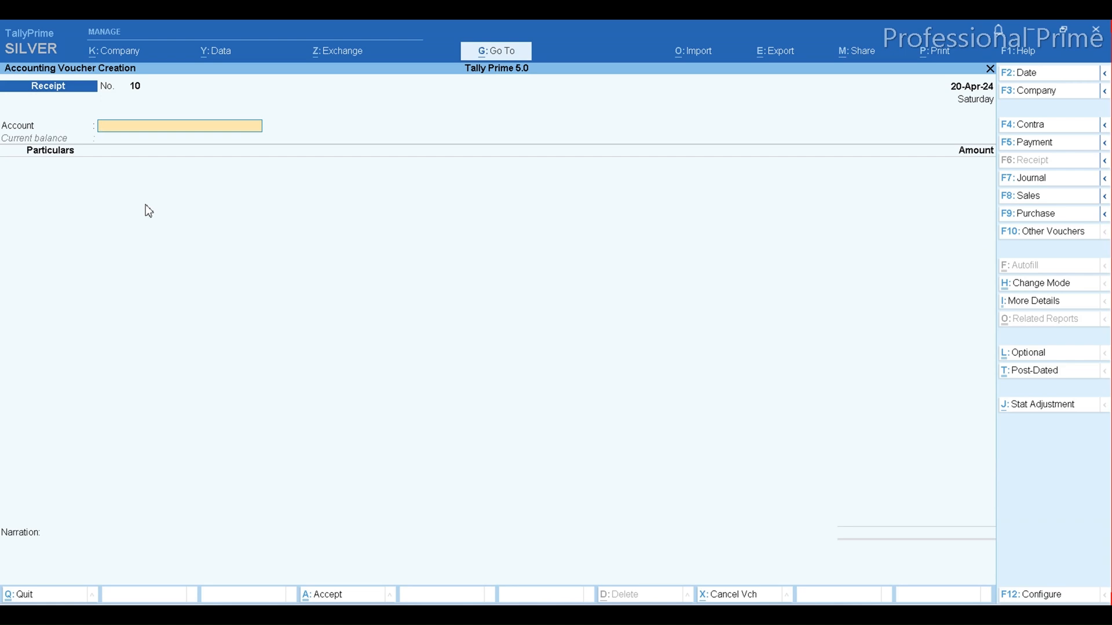
{"action": "type", "text": "c"}
{"action": "key", "text": "Return"}
{"action": "type", "text": "A"}
{"action": "key", "text": "Down"}
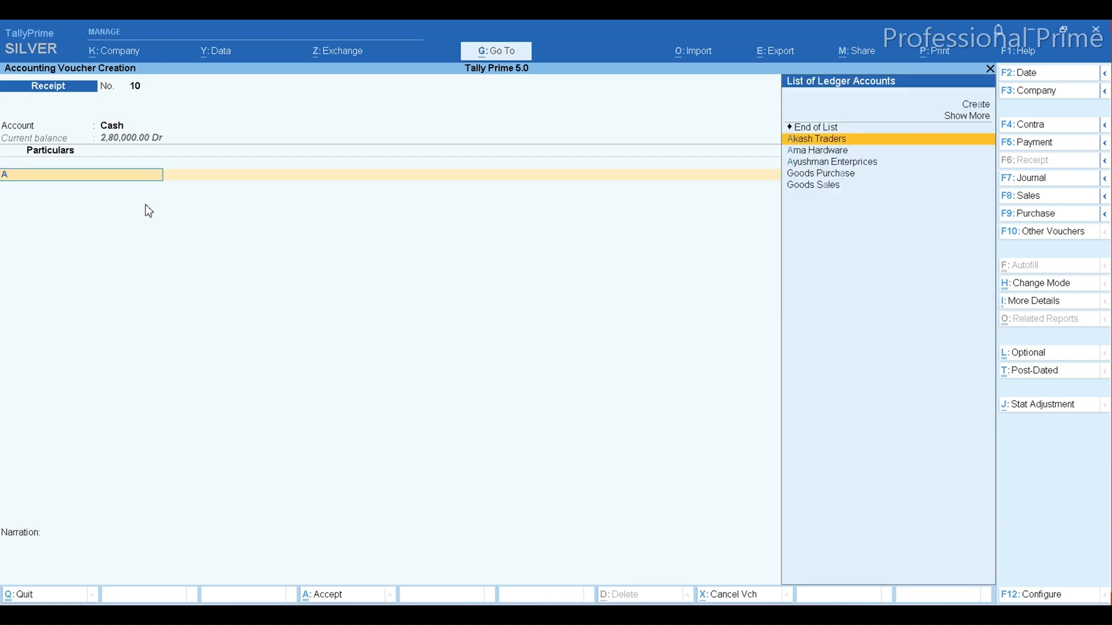
{"action": "key", "text": "Return"}
Enter 15,000 as Agst Ref against bill 1, save the receipt, and leave voucher entry.
{"action": "type", "text": "15000"}
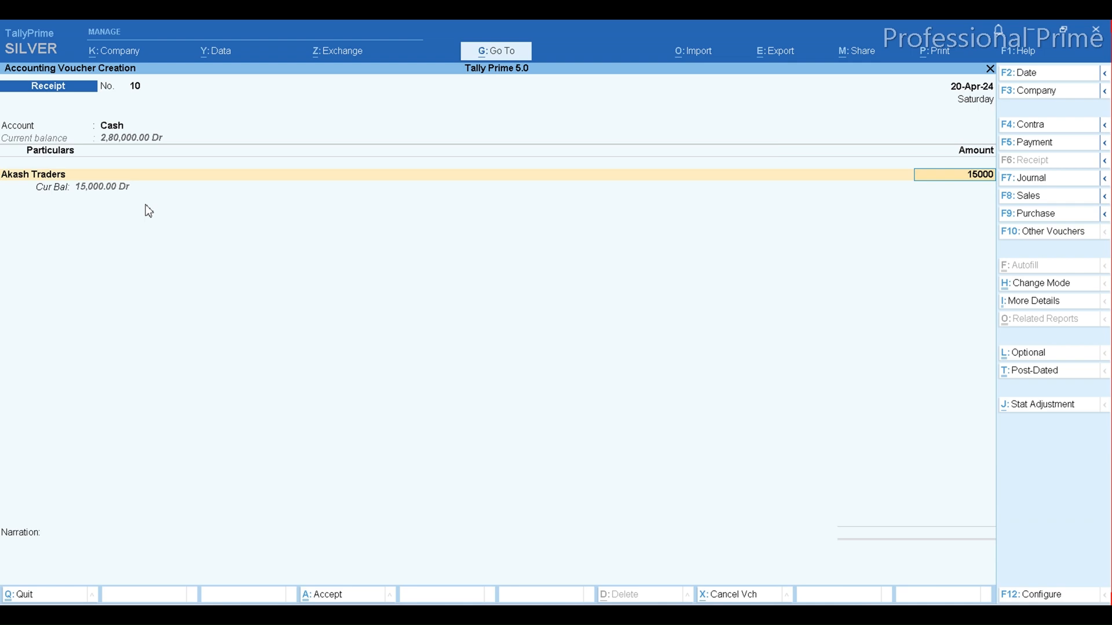
{"action": "key", "text": "Return"}
{"action": "key", "text": "Return"}
{"action": "key", "text": "Return"}
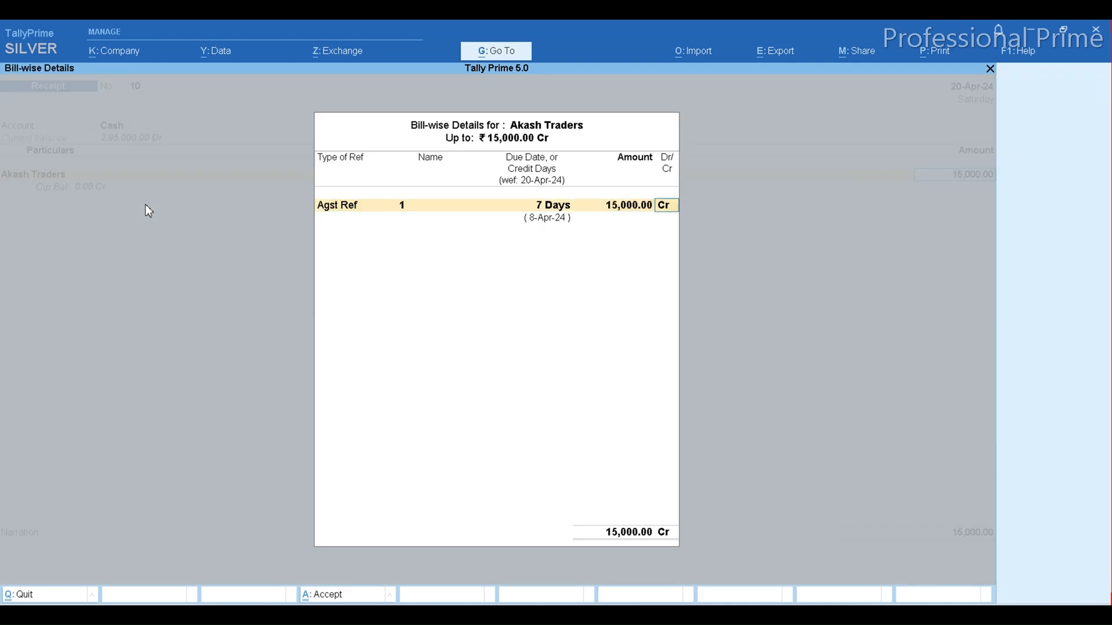
{"action": "key", "text": "Return"}
{"action": "key", "text": "Return"}
{"action": "key", "text": "Return"}
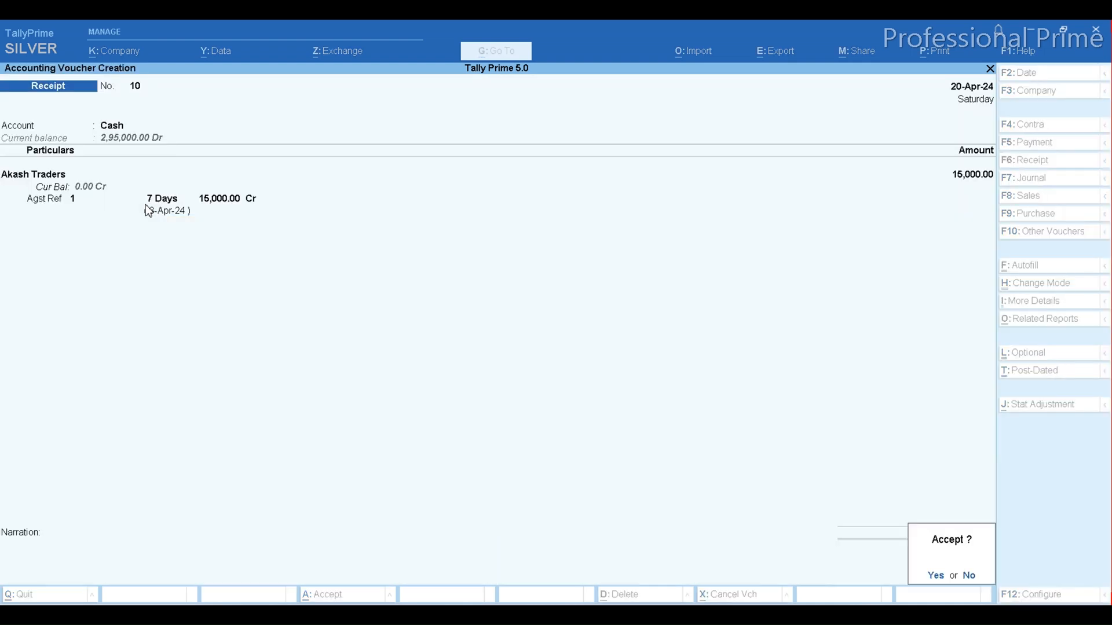
{"action": "key", "text": "Return"}
{"action": "key", "text": "Escape"}
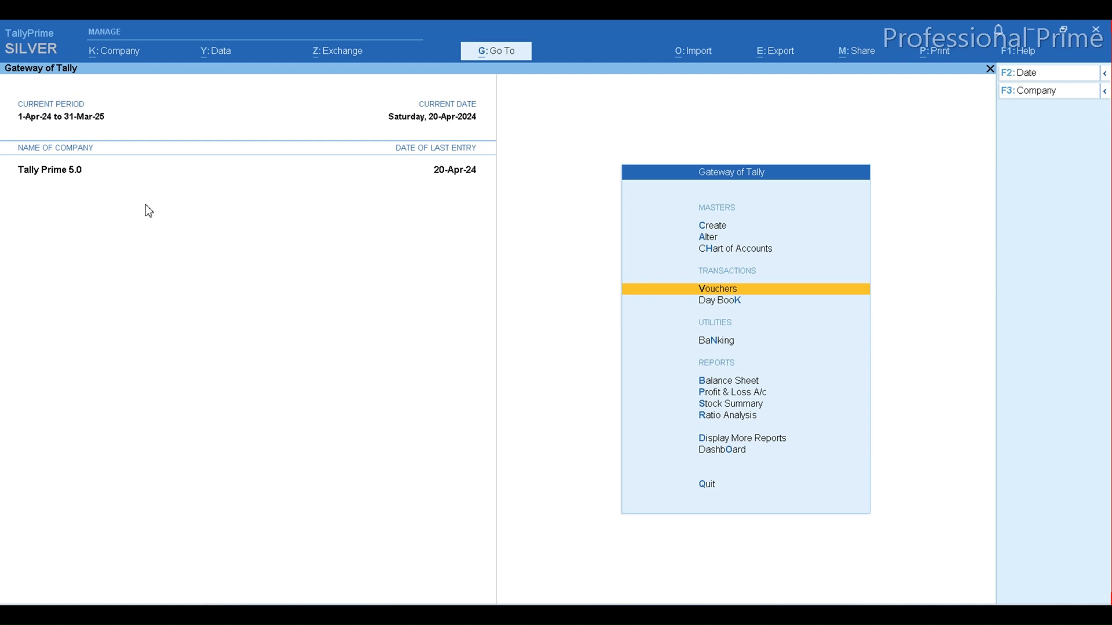
Open the Interest Receivable report from the interest calculations under Statements of Accounts to check the interest after the final receipt.
{"action": "key", "text": "d"}
{"action": "key", "text": "Down"}
{"action": "key", "text": "Down"}
{"action": "key", "text": "Down"}
{"action": "key", "text": "Down"}
{"action": "key", "text": "Down"}
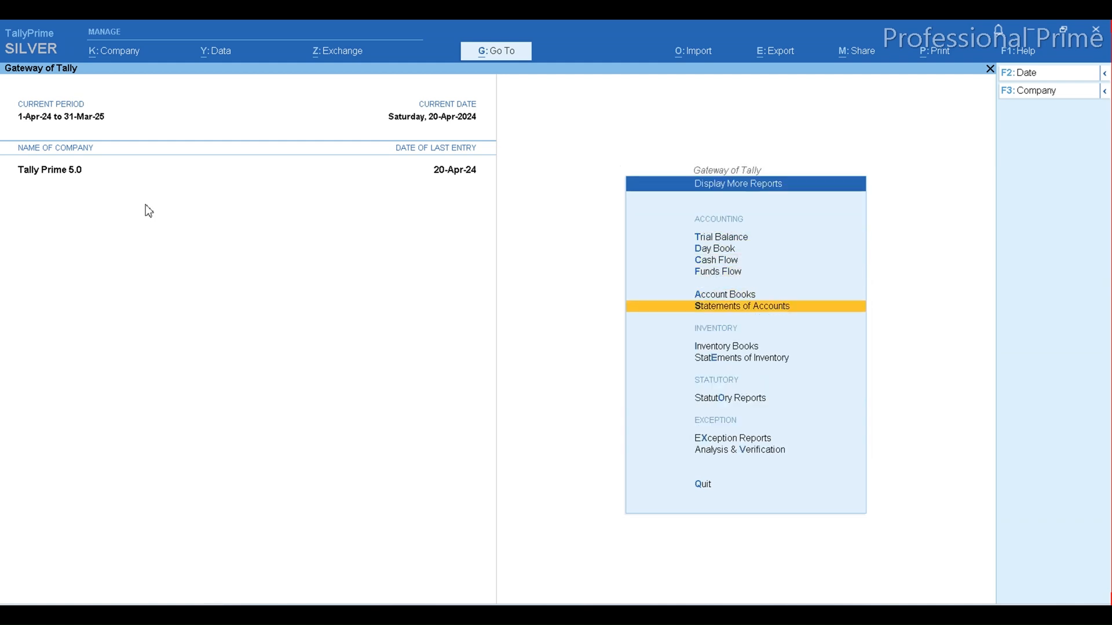
{"action": "key", "text": "Return"}
{"action": "key", "text": "Down"}
{"action": "key", "text": "Return"}
{"action": "key", "text": "Return"}
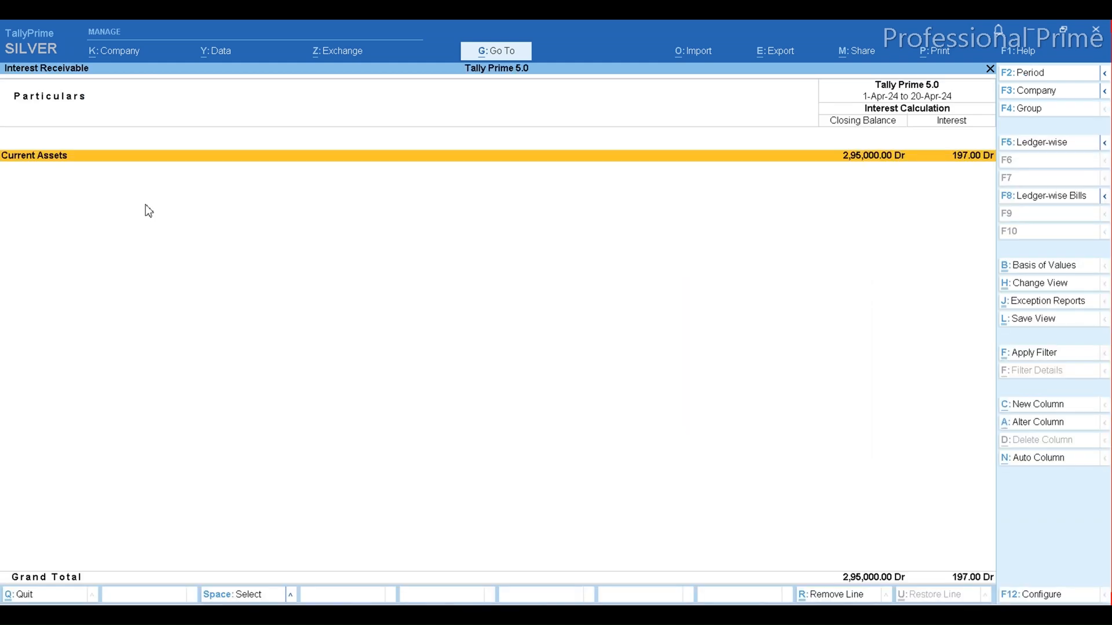
Drill down from Current Assets to Akash Traders and examine the detailed period-wise interest lines of bill 1.
{"action": "key", "text": "Return"}
{"action": "key", "text": "Return"}
{"action": "key", "text": "Return"}
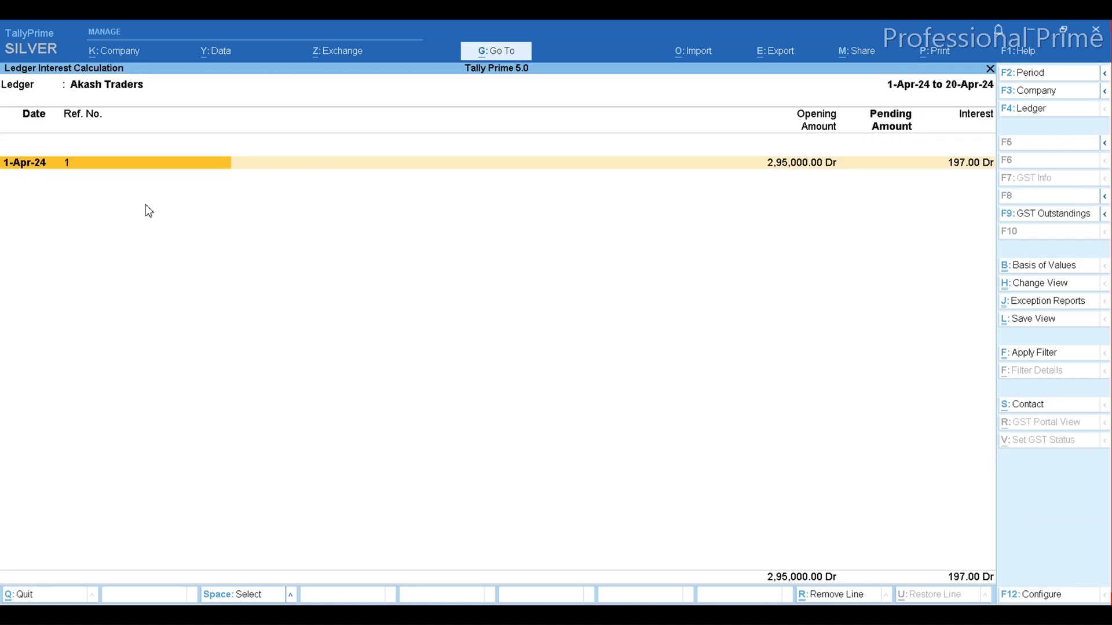
{"action": "key", "text": "alt+F5"}
{"action": "key", "text": "Down"}
{"action": "key", "text": "Down"}
{"action": "key", "text": "Down"}
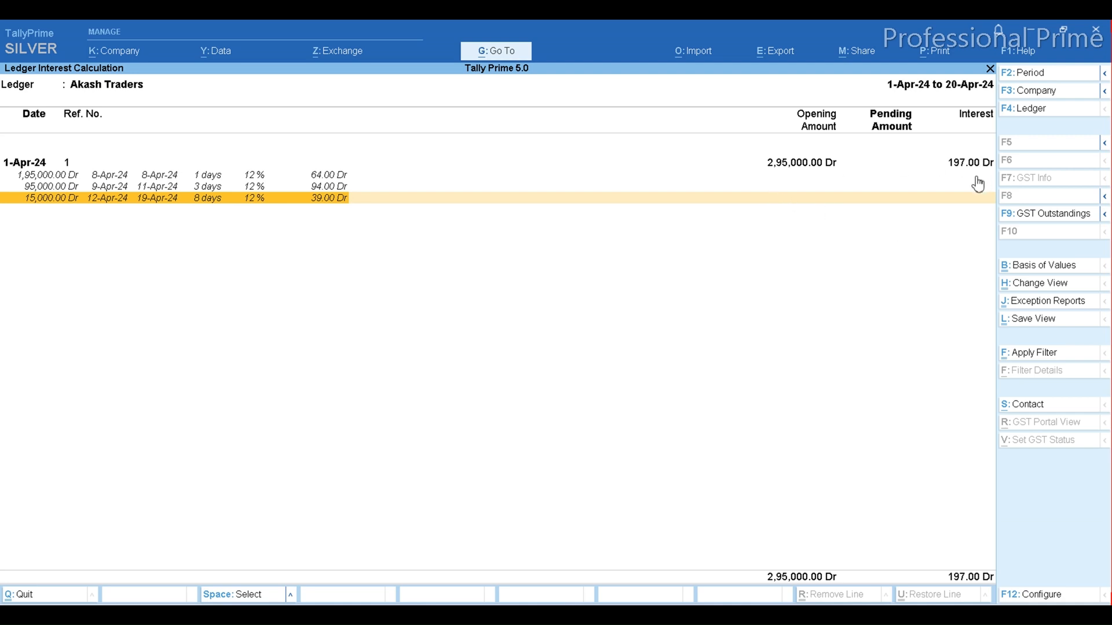
Recheck the total interest of Akash Traders from the Interest Receivable summary, and return to the Gateway of Tally.
{"action": "key", "text": "Escape"}
{"action": "key", "text": "Escape"}
{"action": "key", "text": "Escape"}
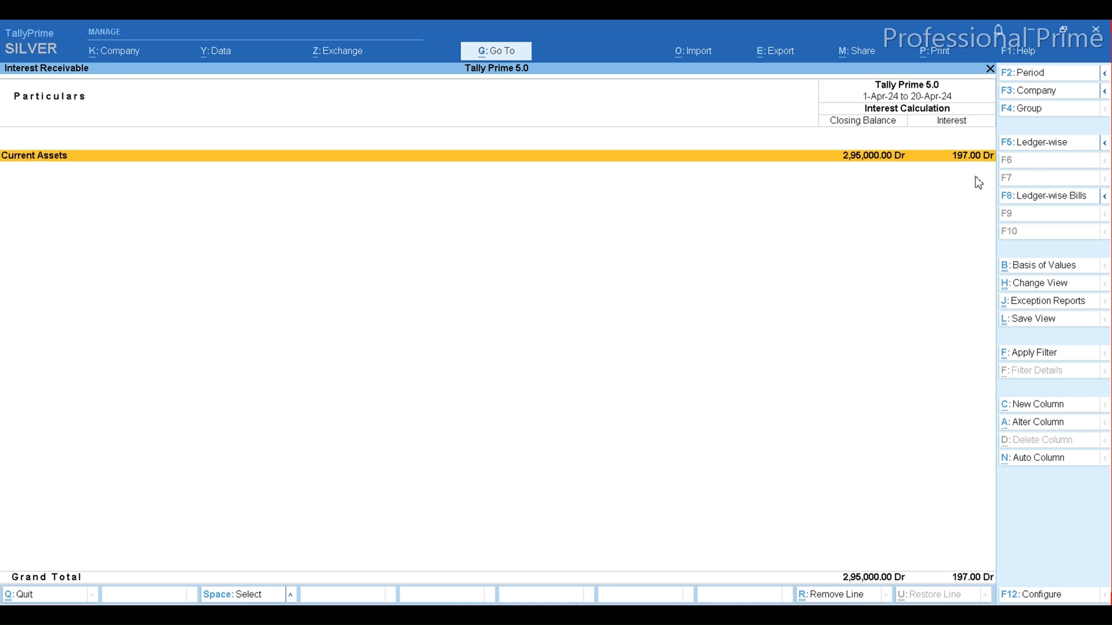
{"action": "key", "text": "Return"}
{"action": "key", "text": "Return"}
{"action": "key", "text": "Return"}
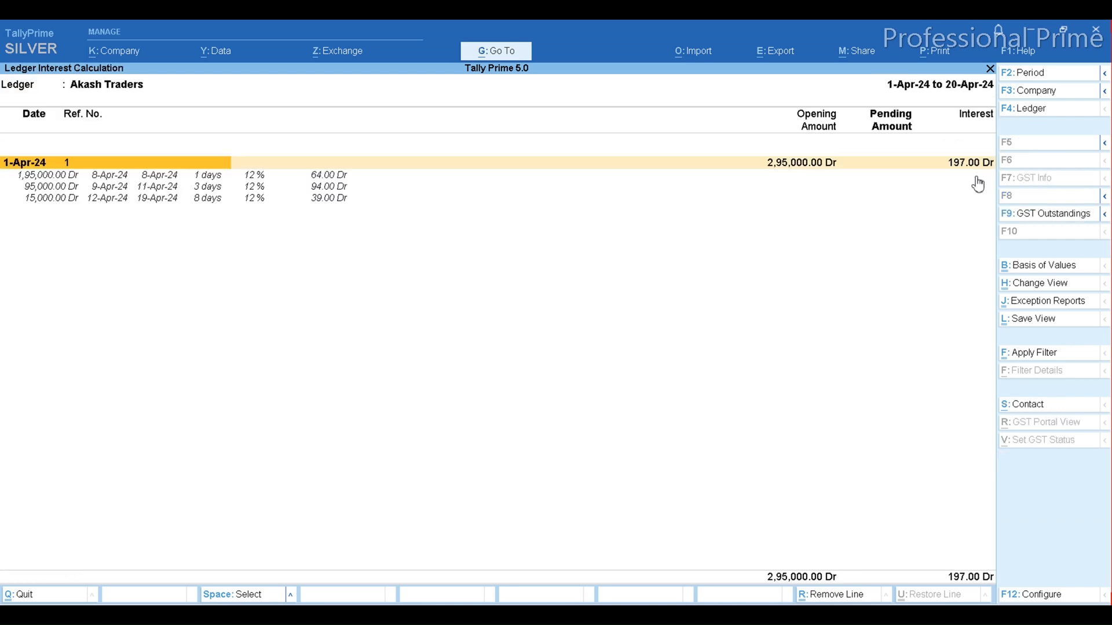
{"action": "key", "text": "Escape"}
{"action": "key", "text": "Escape"}
{"action": "key", "text": "Escape"}
{"action": "key", "text": "Escape"}
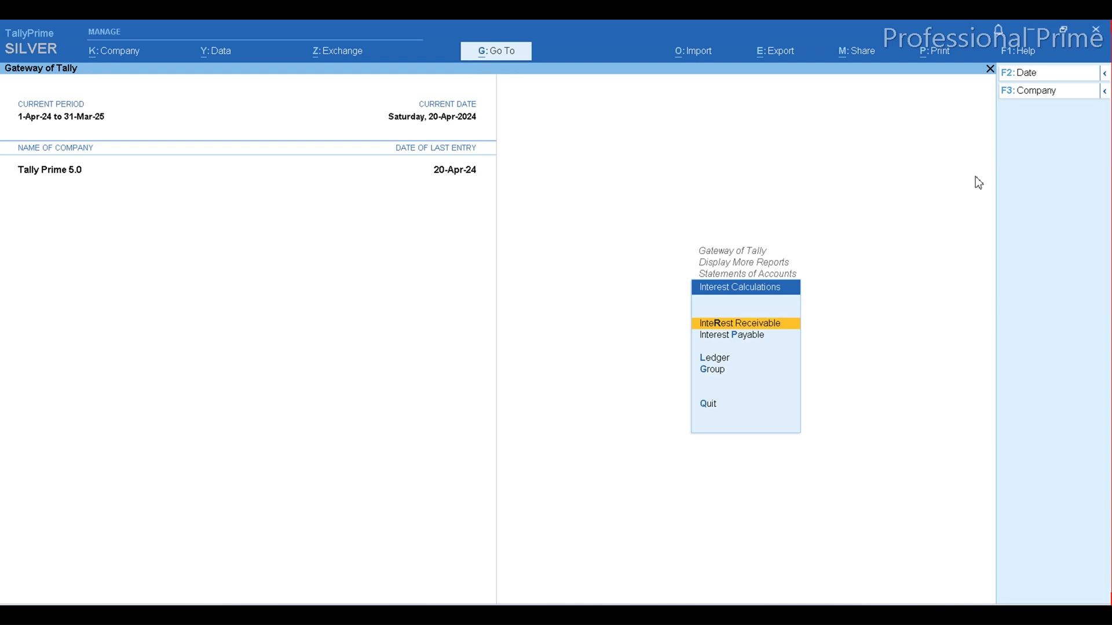
{"action": "key", "text": "Escape"}
{"action": "key", "text": "Escape"}
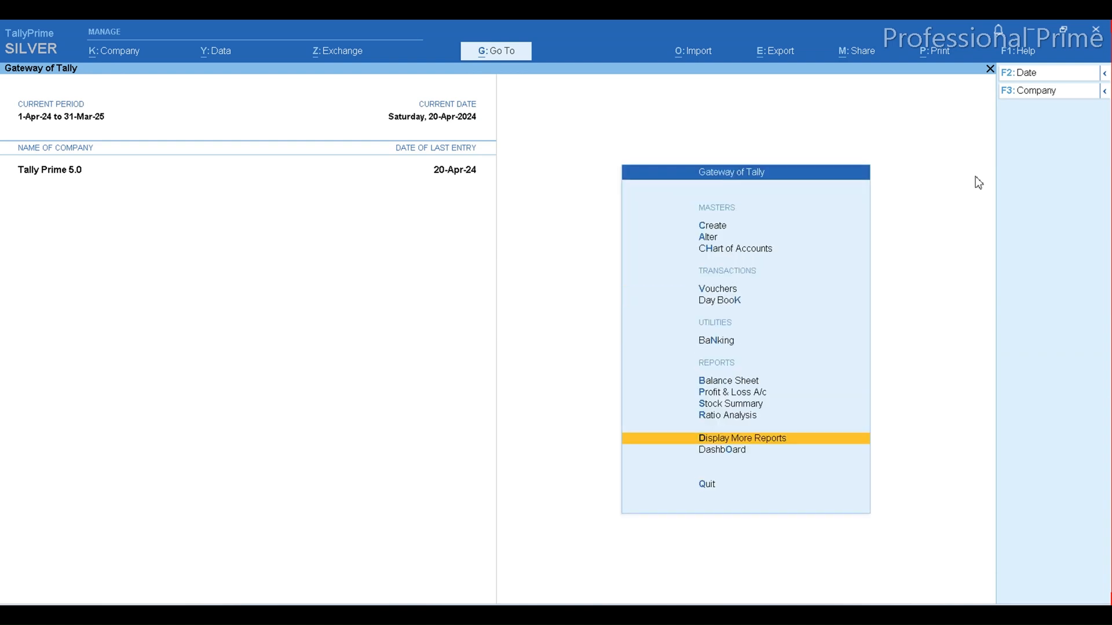
{"action": "key", "text": "v"}
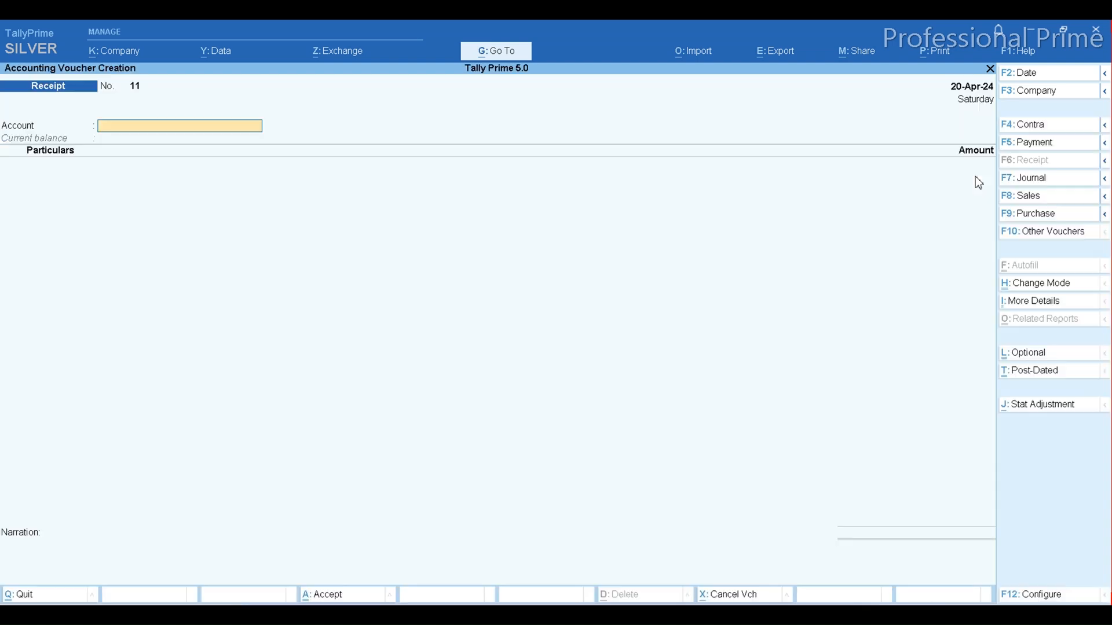
{"action": "left_click", "coordinate": [1029, 181]}
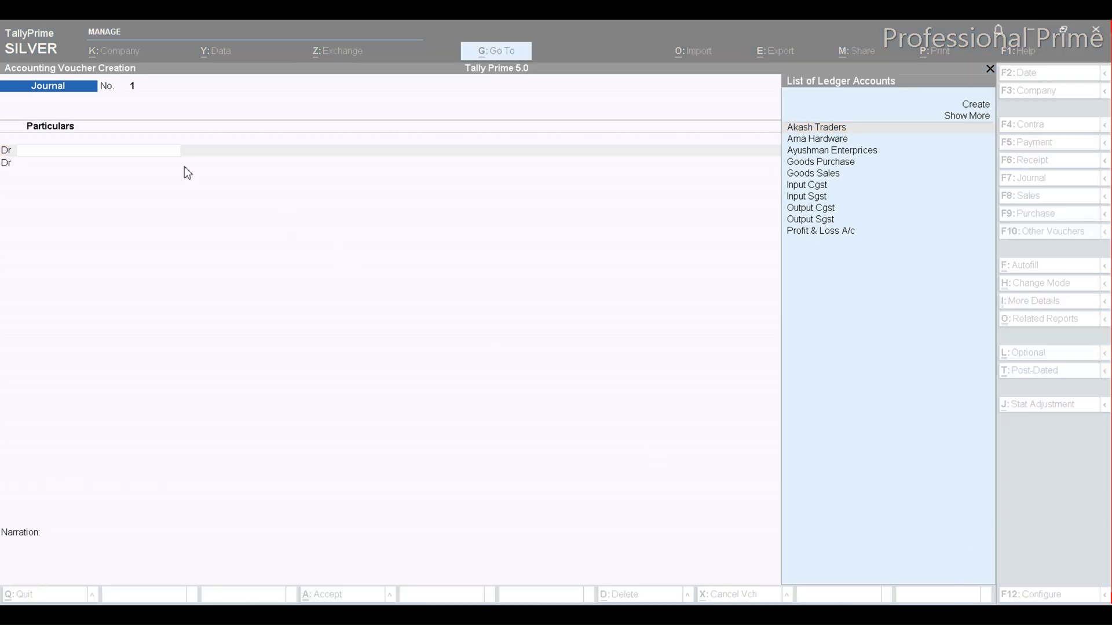
{"action": "left_click", "coordinate": [99, 153]}
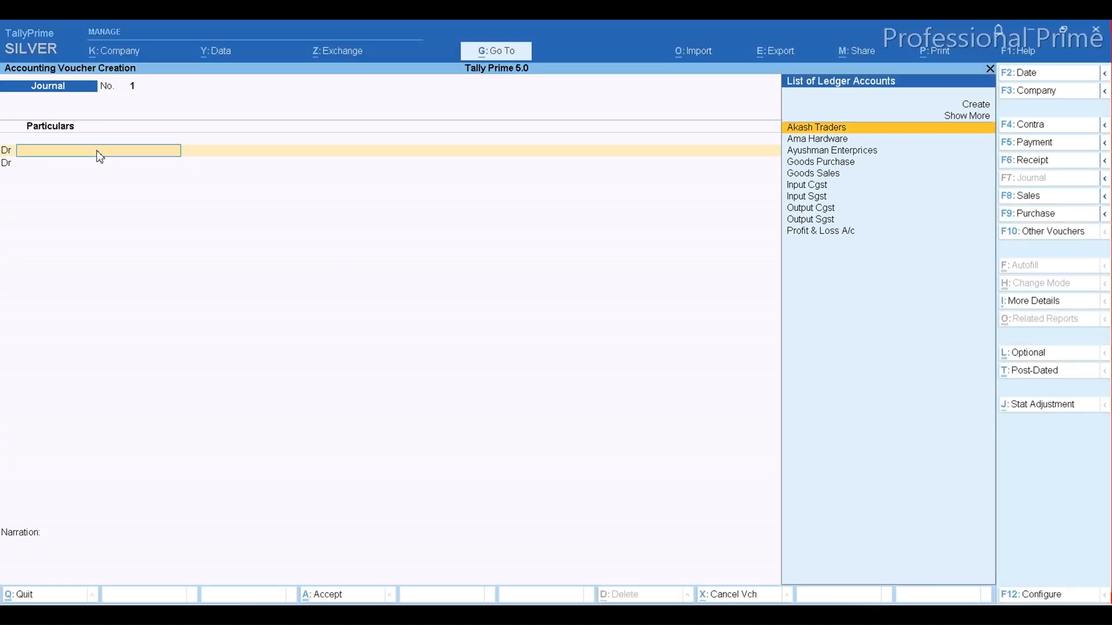
{"action": "key", "text": "Return"}
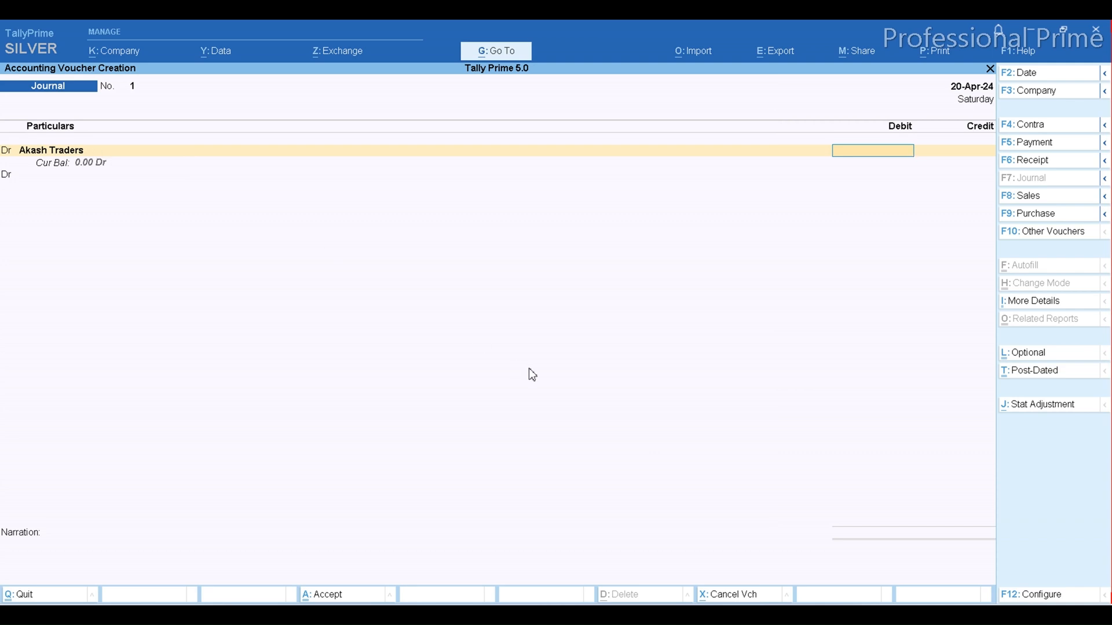
{"action": "key", "text": "Escape"}
{"action": "key", "text": "Return"}
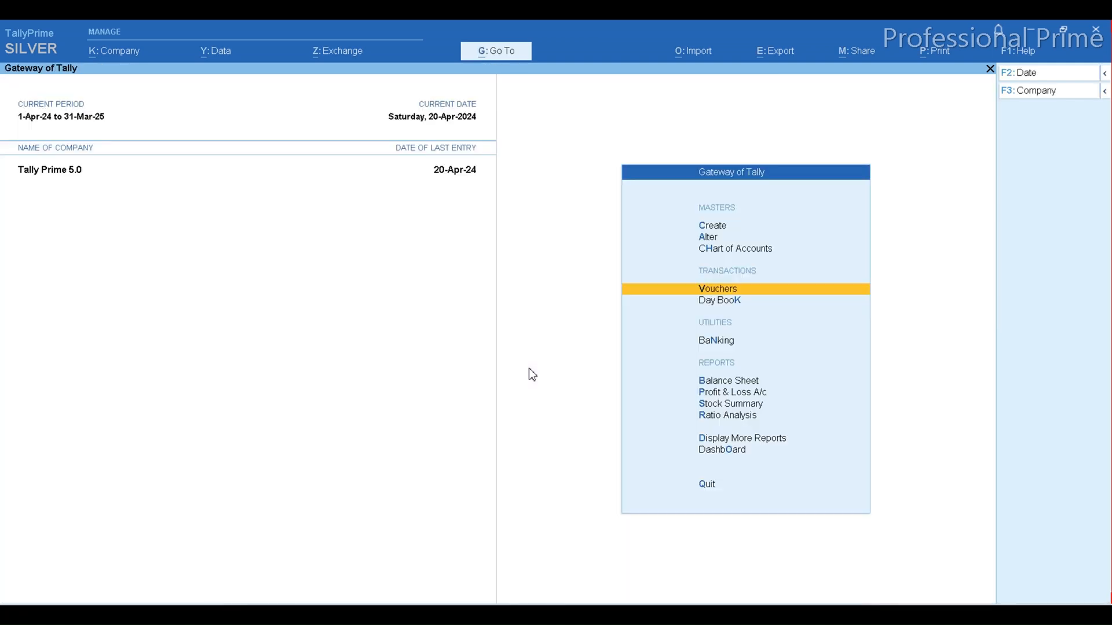
Look up the total interest amount in the Interest Receivable report, and return to the Gateway of Tally.
{"action": "key", "text": "d"}
{"action": "key", "text": "s"}
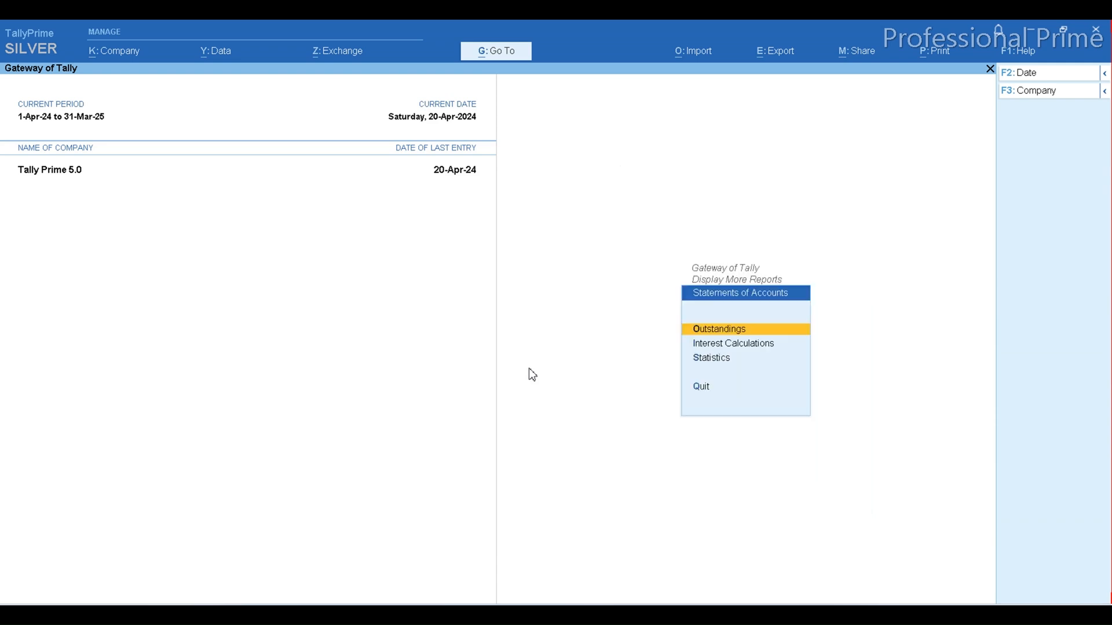
{"action": "key", "text": "Down"}
{"action": "key", "text": "Return"}
{"action": "key", "text": "Return"}
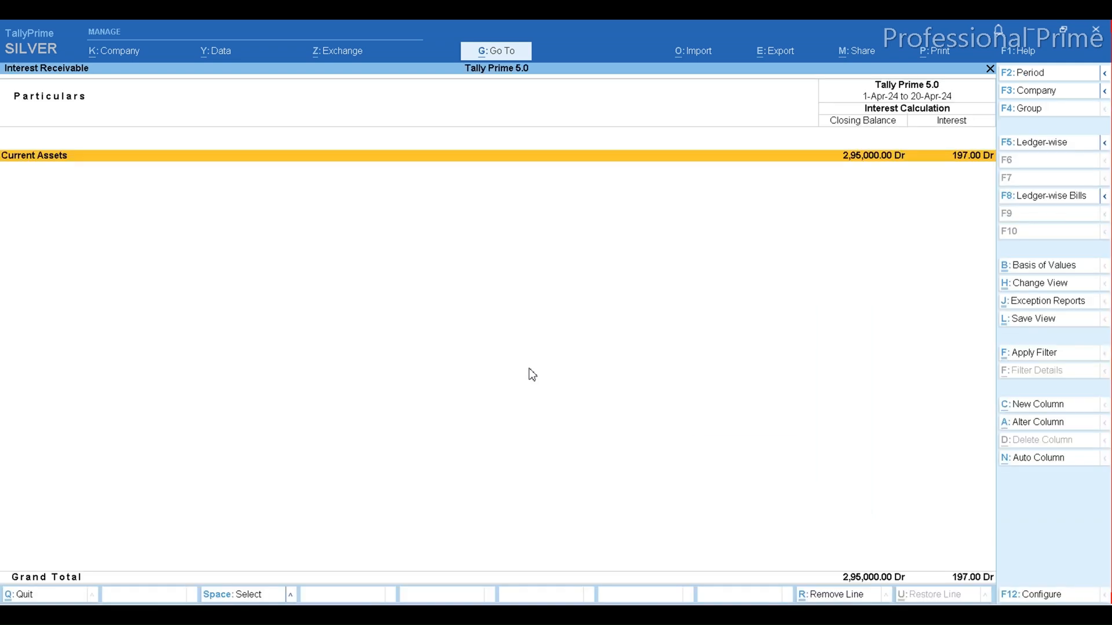
{"action": "key", "text": "Escape"}
{"action": "key", "text": "Escape"}
{"action": "key", "text": "Escape"}
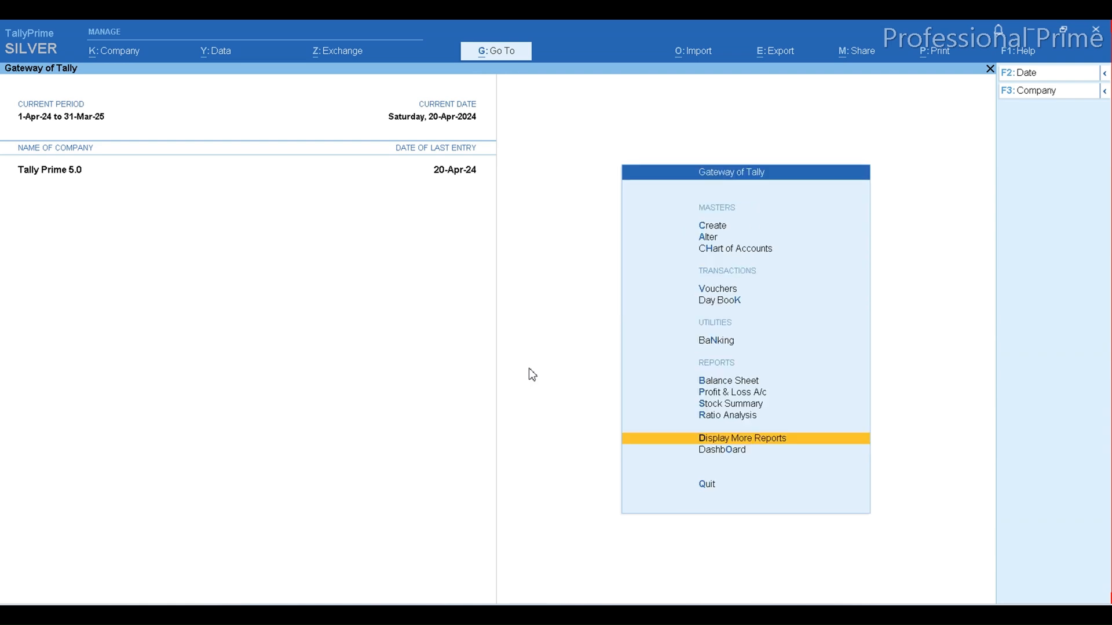
Start a journal voucher dated 30-Apr-24 with Akash Traders as the debit ledger.
{"action": "key", "text": "v"}
{"action": "key", "text": "F7"}
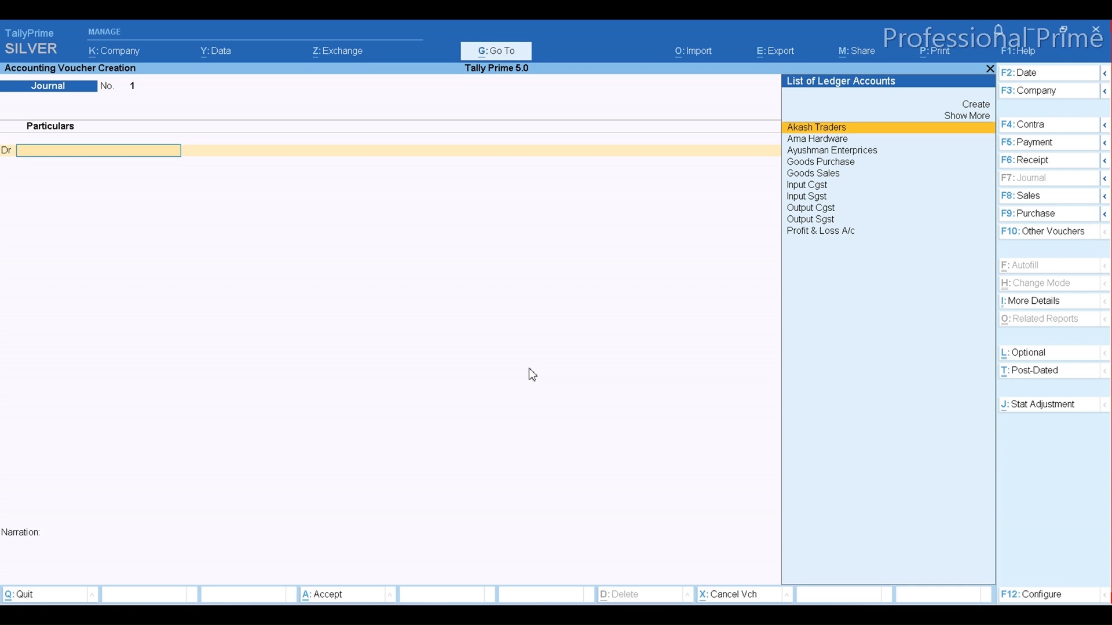
{"action": "key", "text": "F2"}
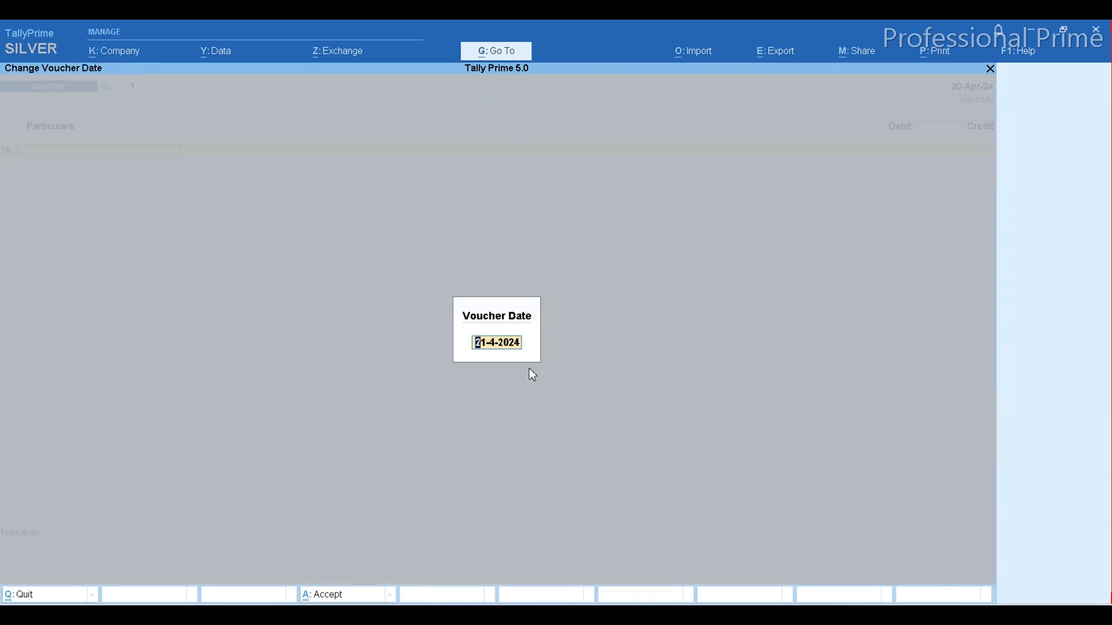
{"action": "type", "text": "30.4"}
{"action": "key", "text": "Return"}
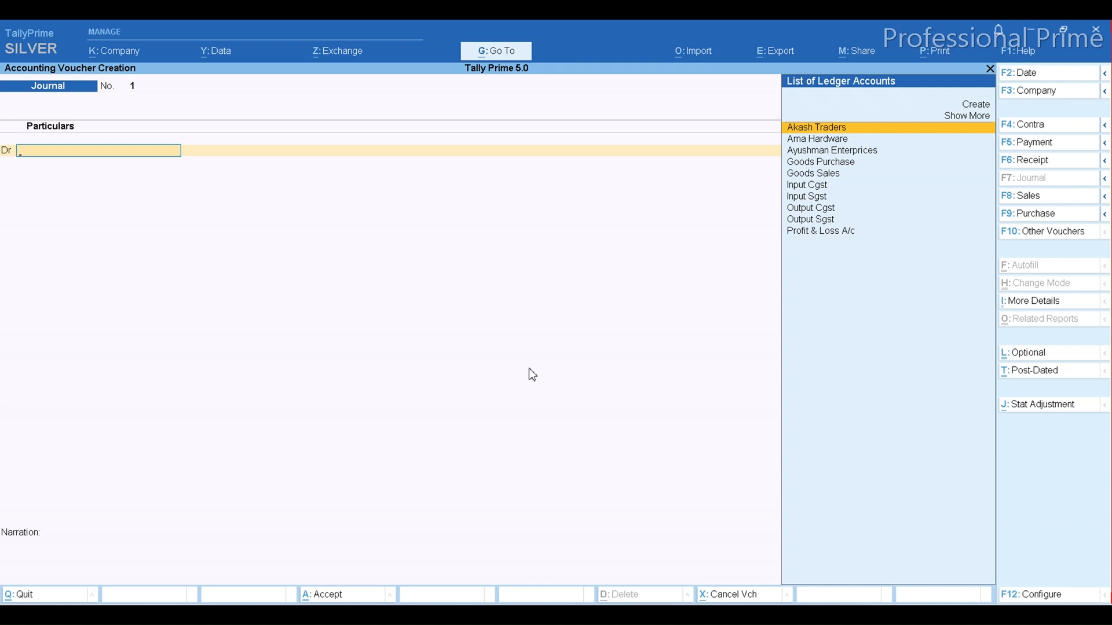
{"action": "key", "text": "Return"}
Debit Akash Traders with 197 as an On Account amount and move on to the credit entry.
{"action": "type", "text": "1"}
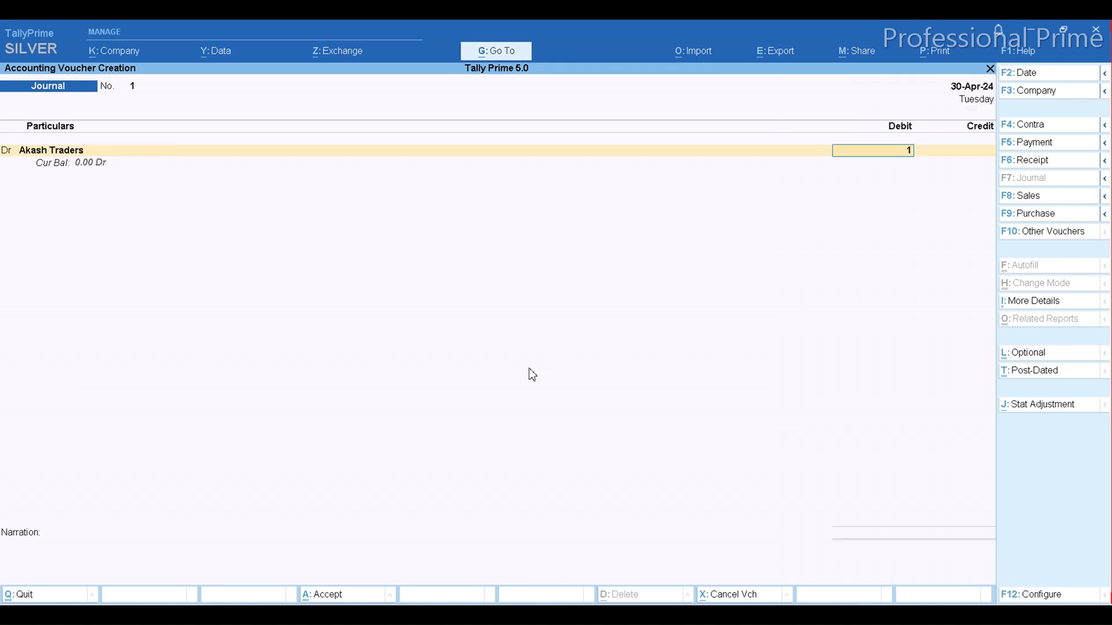
{"action": "type", "text": "9"}
{"action": "key", "text": "Return"}
{"action": "key", "text": "Return"}
{"action": "key", "text": "Return"}
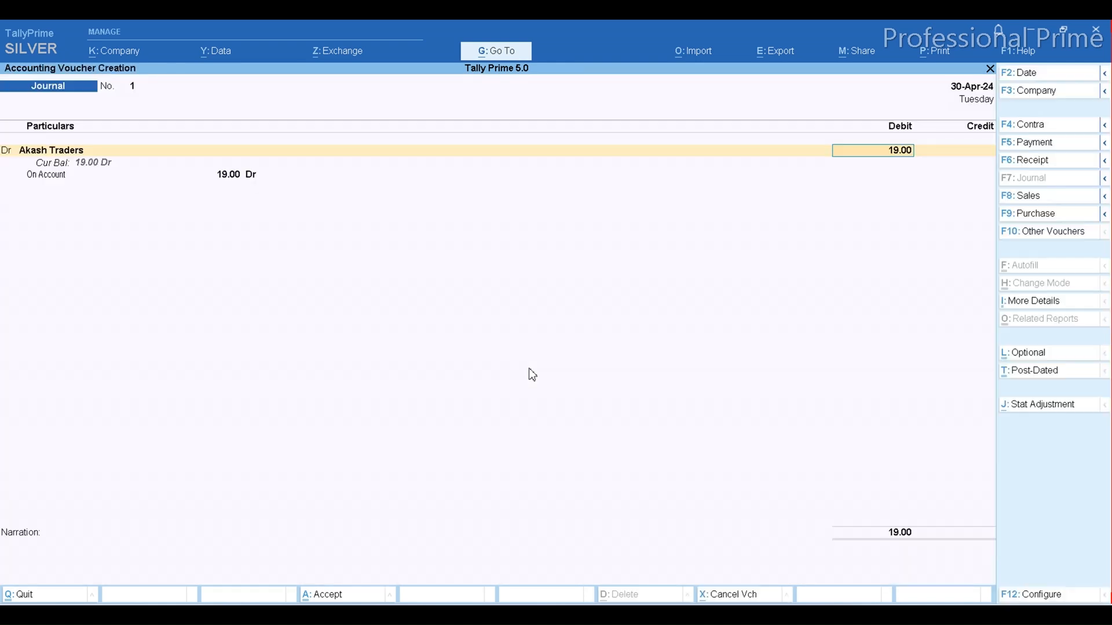
{"action": "key", "text": "BackSpace"}
{"action": "key", "text": "BackSpace"}
{"action": "key", "text": "BackSpace"}
{"action": "type", "text": "7"}
{"action": "key", "text": "Return"}
{"action": "key", "text": "Return"}
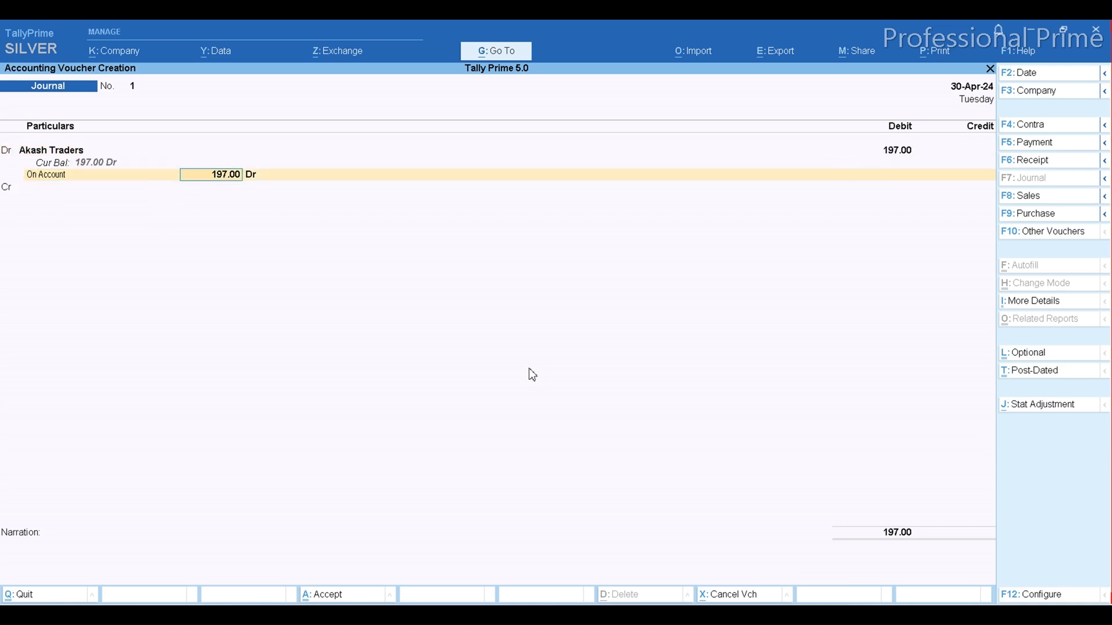
{"action": "key", "text": "Return"}
{"action": "key", "text": "Return"}
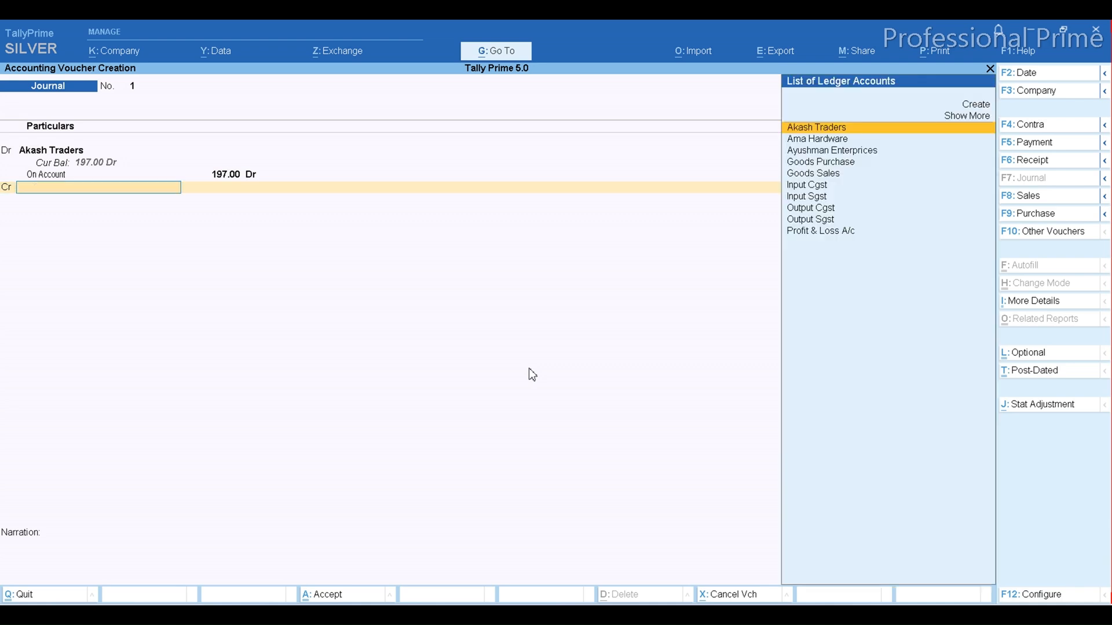
Create a new ledger named Interest Recv under Indirect Incomes from the journal voucher's credit entry.
{"action": "key", "text": "alt+c"}
{"action": "type", "text": "In"}
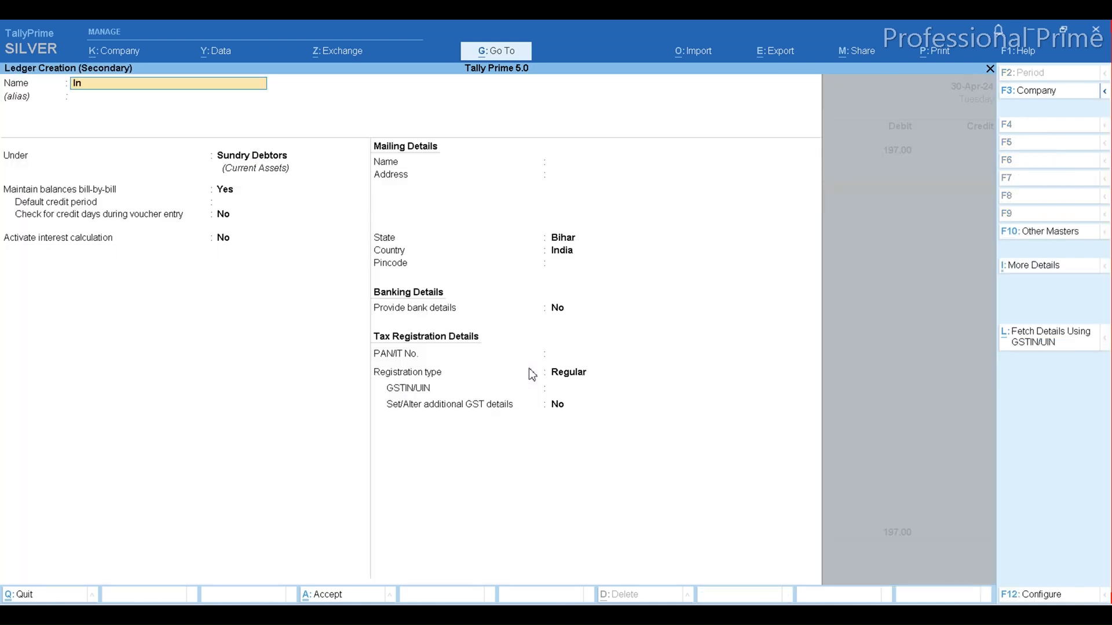
{"action": "type", "text": "terest Recv"}
{"action": "key", "text": "Return"}
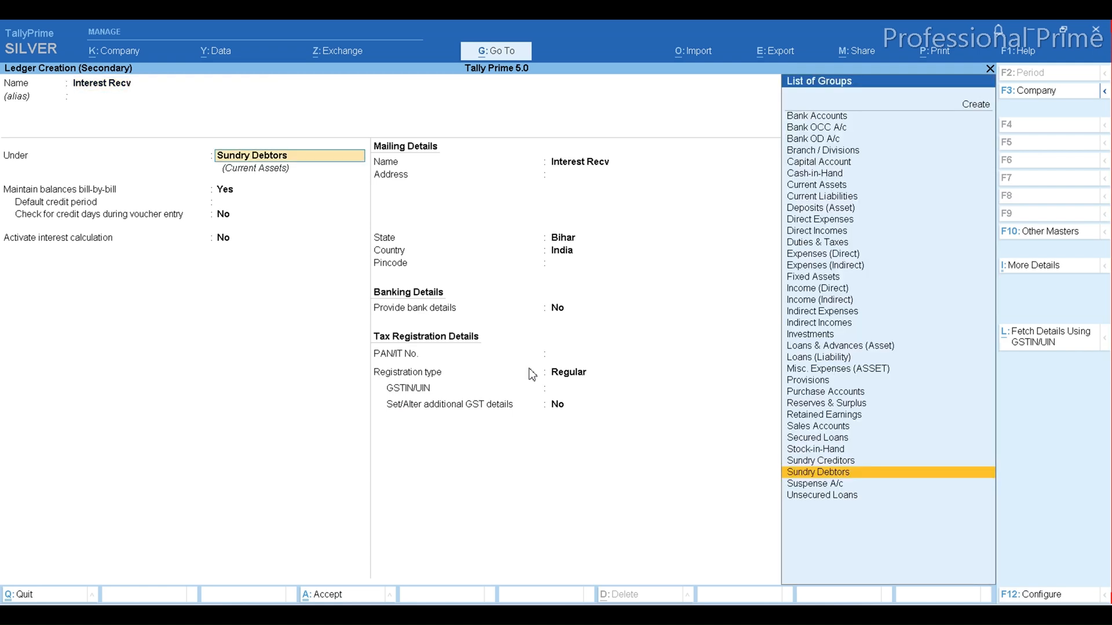
{"action": "type", "text": "Ind"}
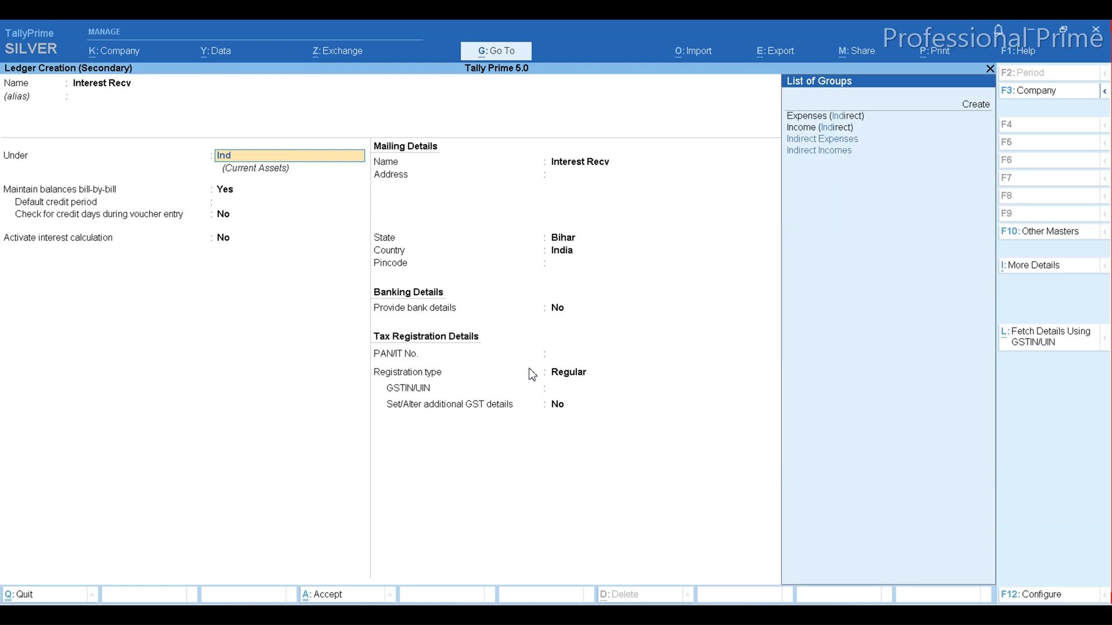
{"action": "key", "text": "Down"}
{"action": "key", "text": "Return"}
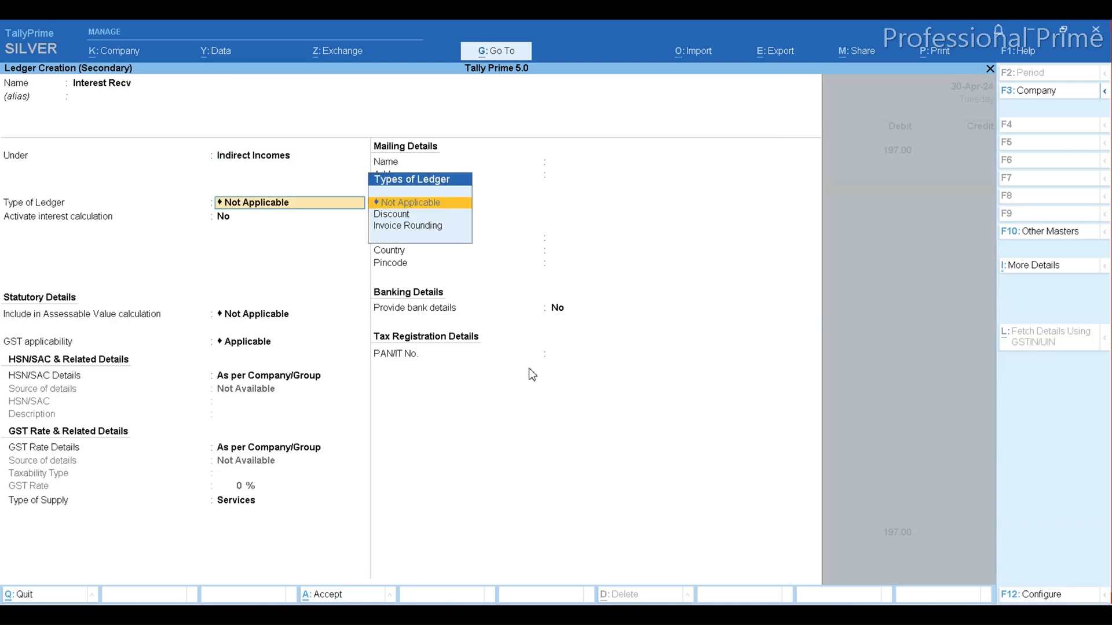
Set GST applicability of the Interest Recv ledger to Not Applicable and save the ledger.
{"action": "key", "text": "Return"}
{"action": "key", "text": "Return"}
{"action": "key", "text": "Return"}
{"action": "key", "text": "Down"}
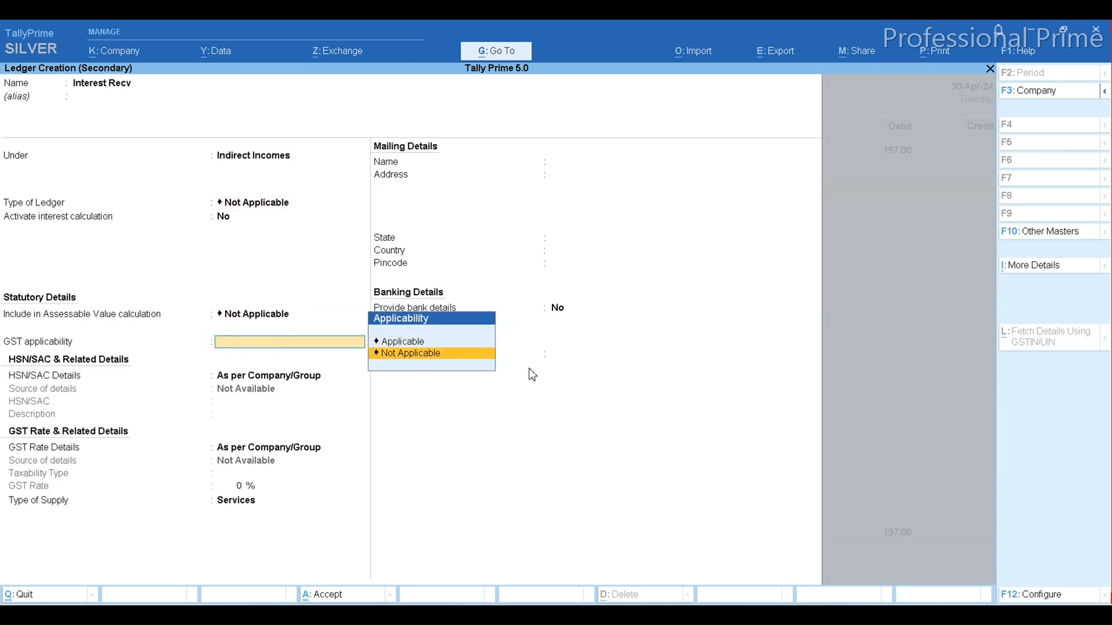
{"action": "key", "text": "Return"}
{"action": "key", "text": "ctrl+a"}
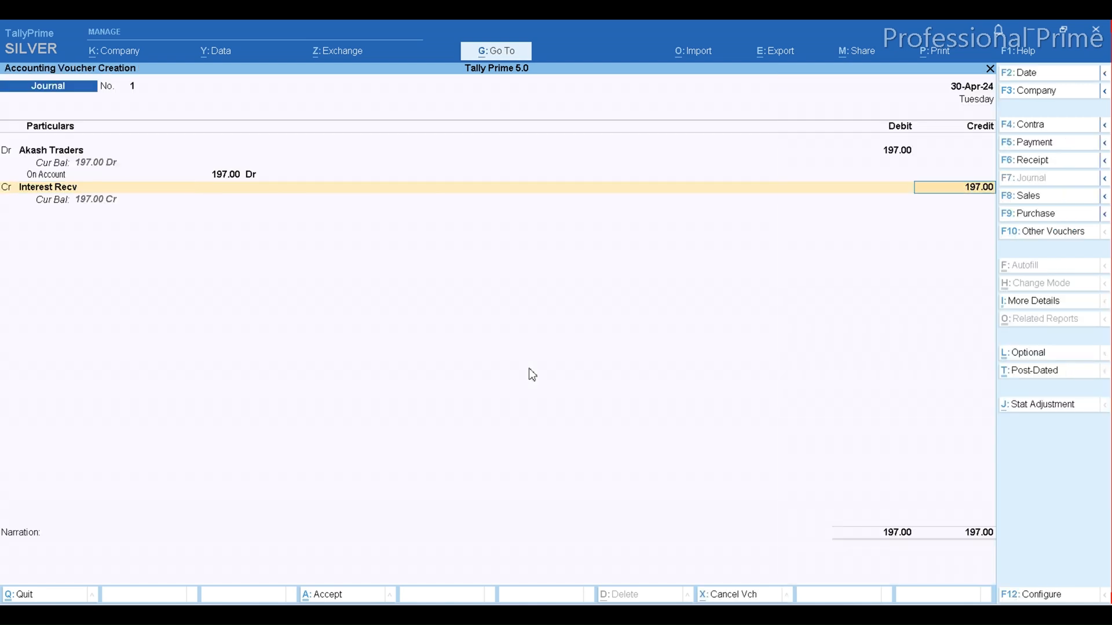
Credit Interest Recv with 197, save the journal voucher, and return to the Gateway of Tally.
{"action": "key", "text": "Return"}
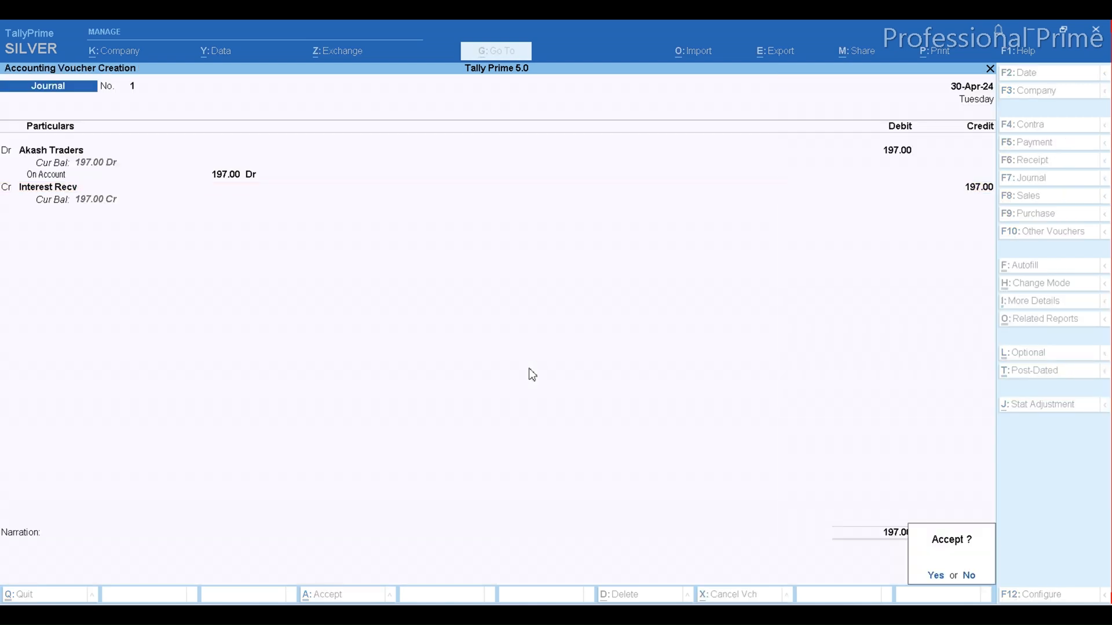
{"action": "key", "text": "y"}
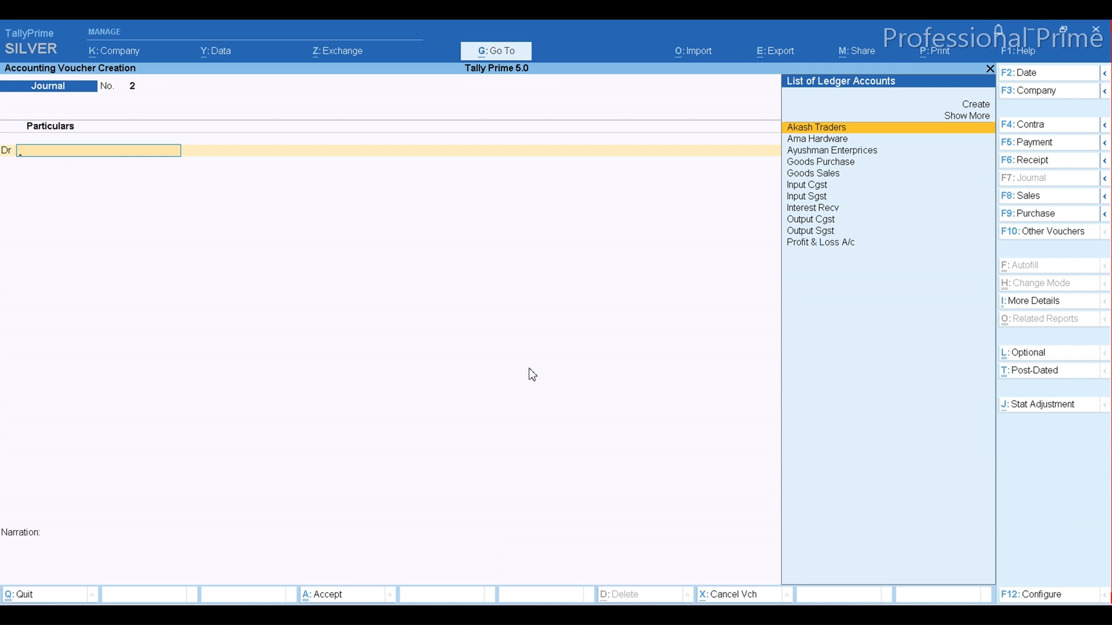
{"action": "key", "text": "Escape"}
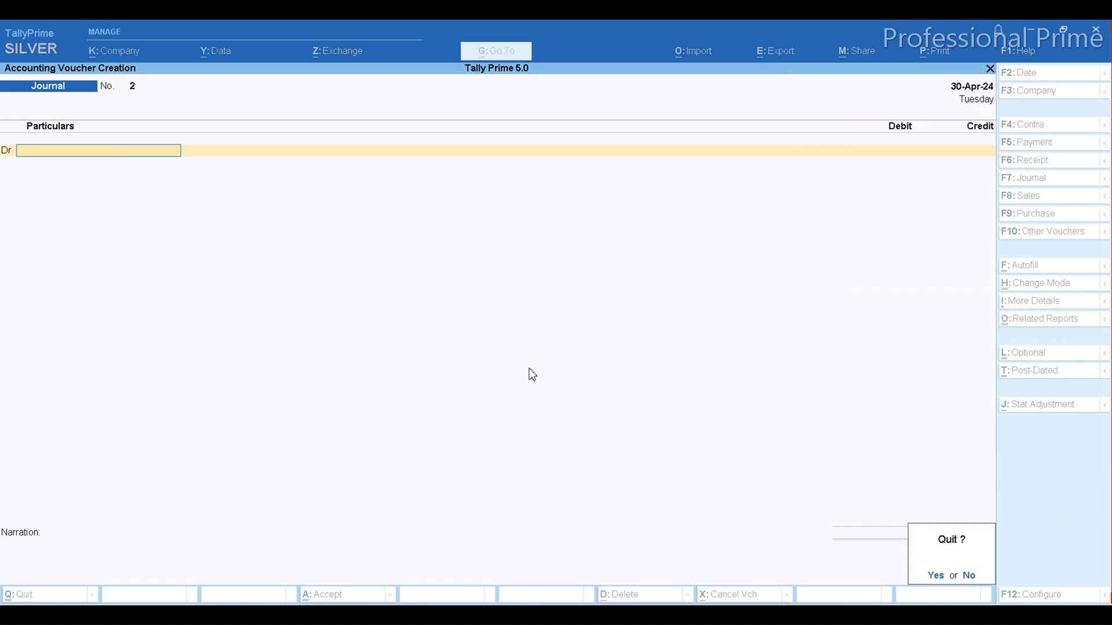
{"action": "key", "text": "y"}
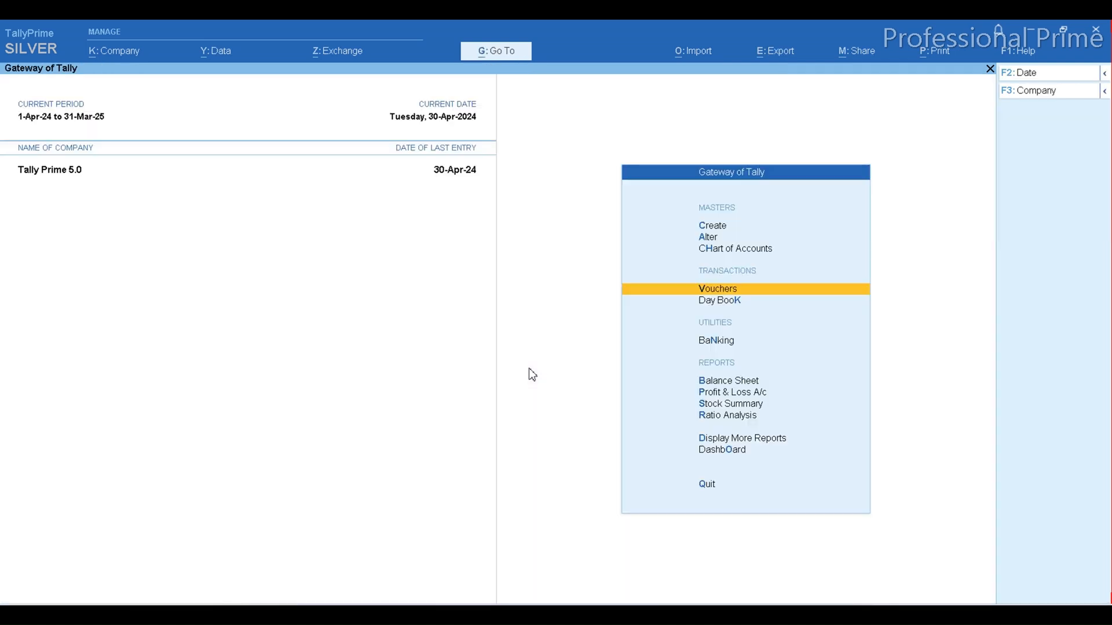
Review the ledger vouchers of Akash Traders, and return to the Gateway of Tally.
{"action": "type", "text": "dalAk"}
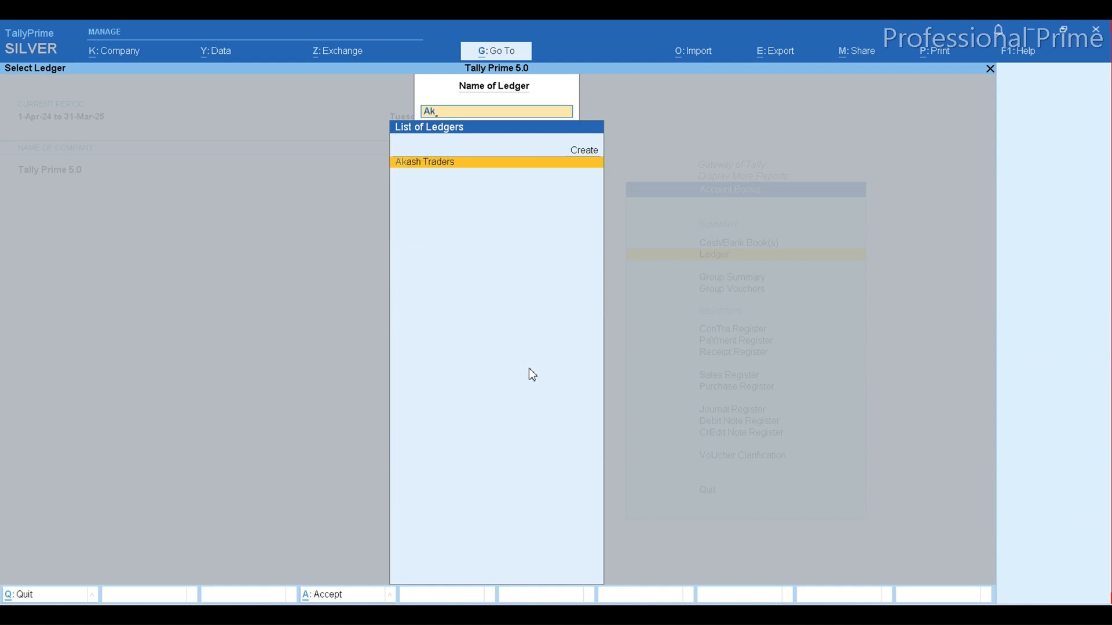
{"action": "key", "text": "Return"}
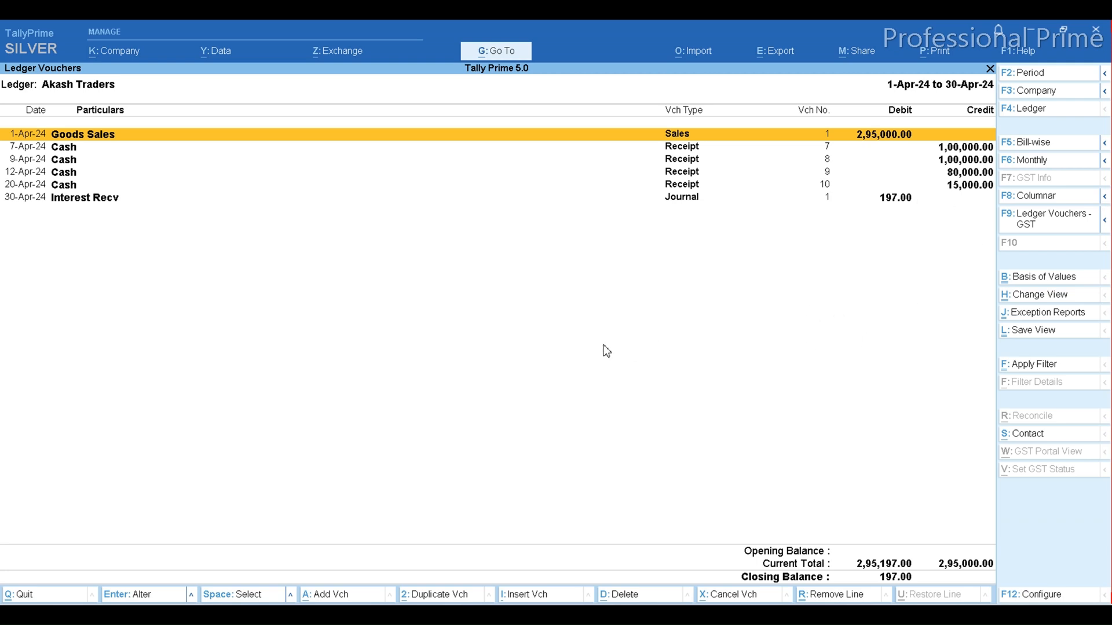
{"action": "key", "text": "Escape"}
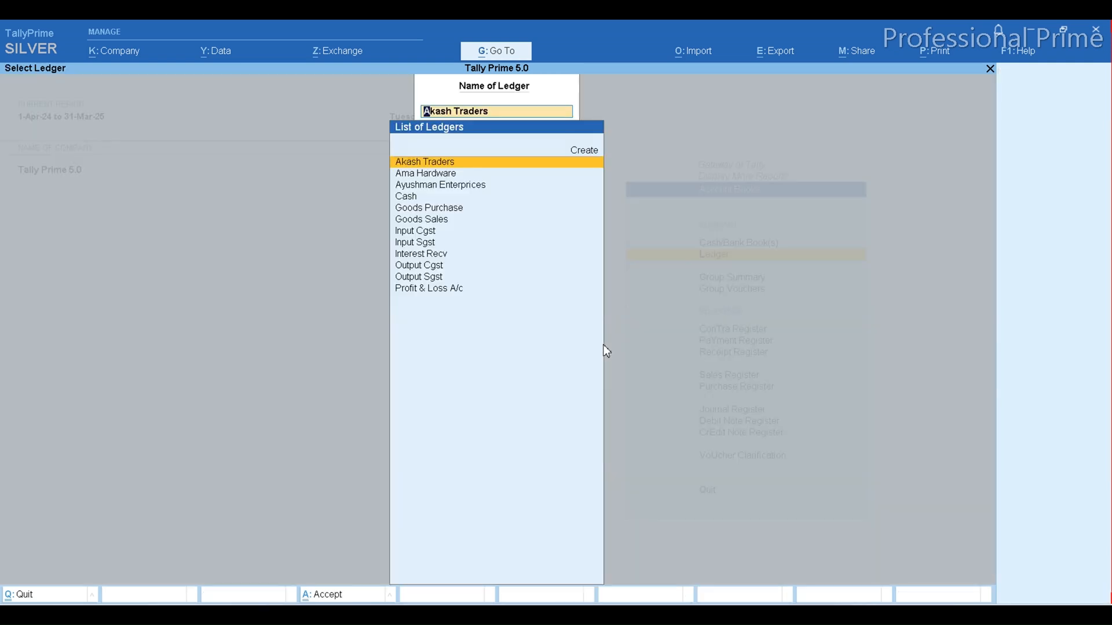
{"action": "key", "text": "Escape"}
{"action": "key", "text": "Escape"}
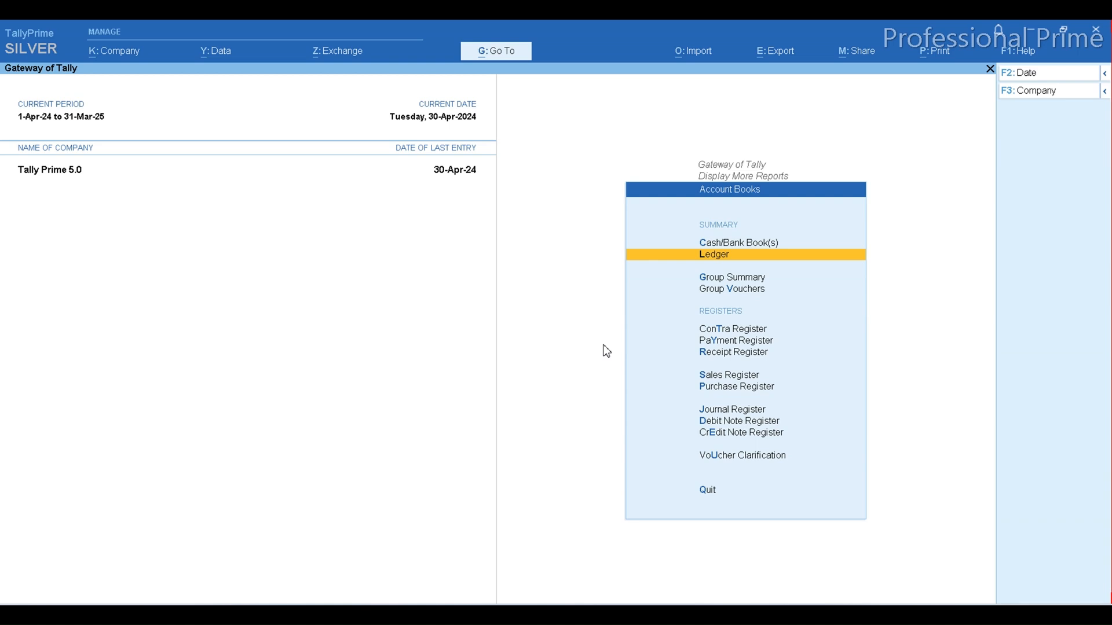
{"action": "key", "text": "Escape"}
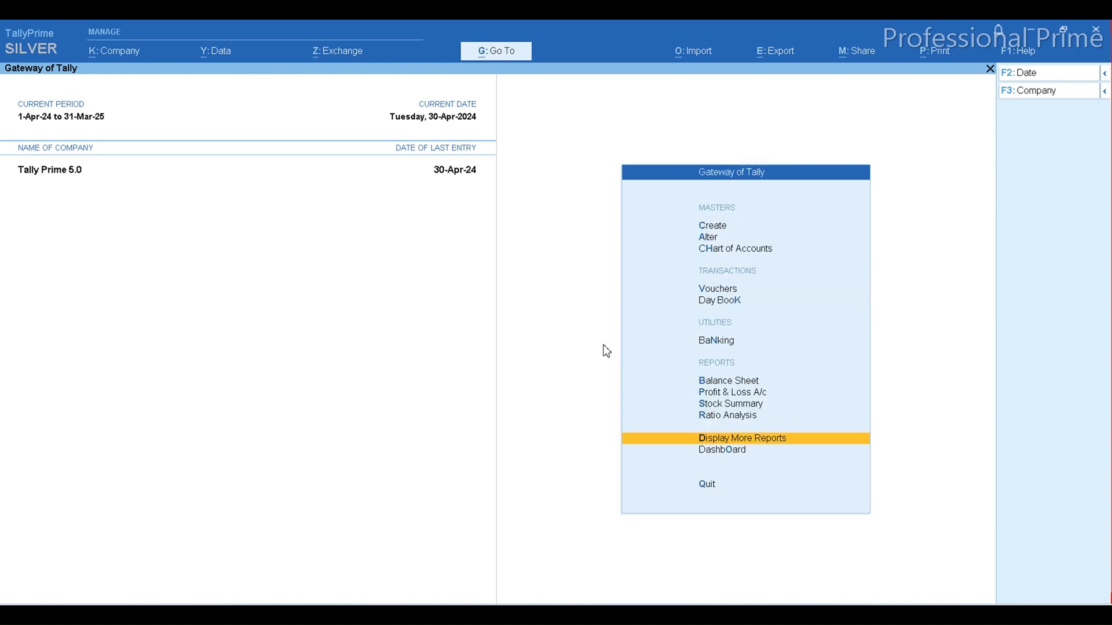
Start a sales voucher for the party Ama Hardware with Goods Sales as the sales ledger.
{"action": "key", "text": "v"}
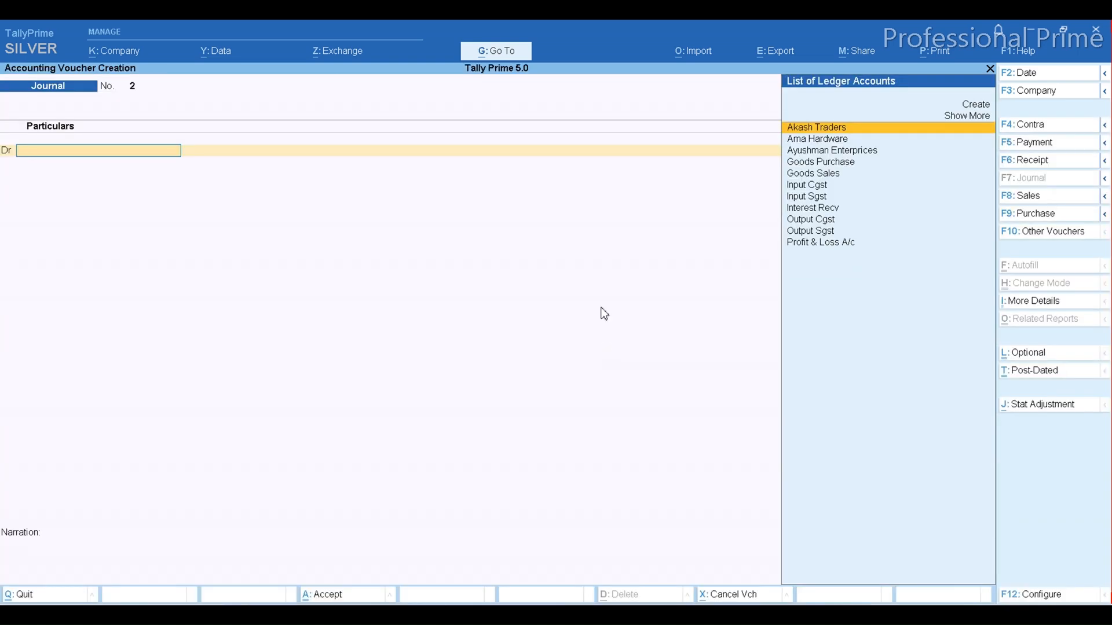
{"action": "left_click", "coordinate": [1049, 203]}
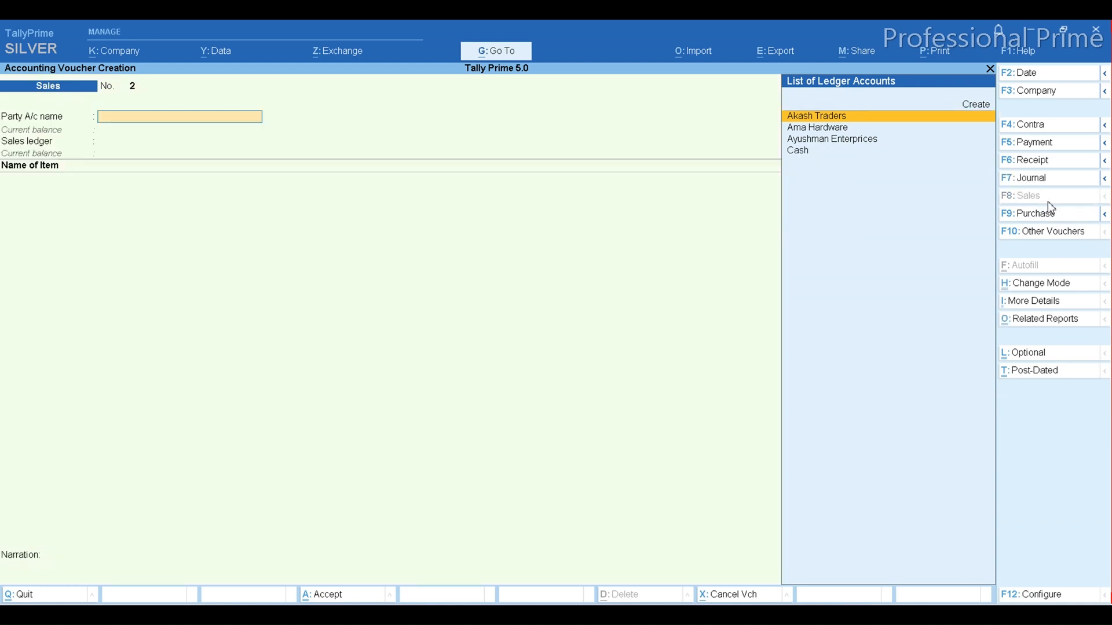
{"action": "key", "text": "Down"}
{"action": "key", "text": "Return"}
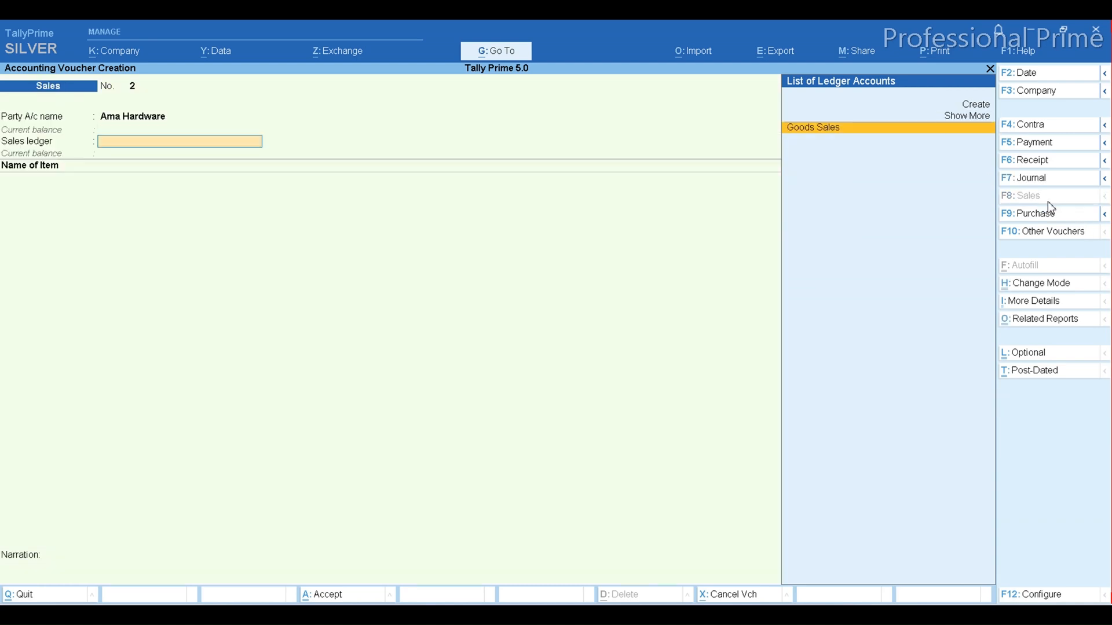
{"action": "key", "text": "Return"}
Add 10 PC of Asus Laptop at a rate of 28,000 and end the item list.
{"action": "type", "text": "A"}
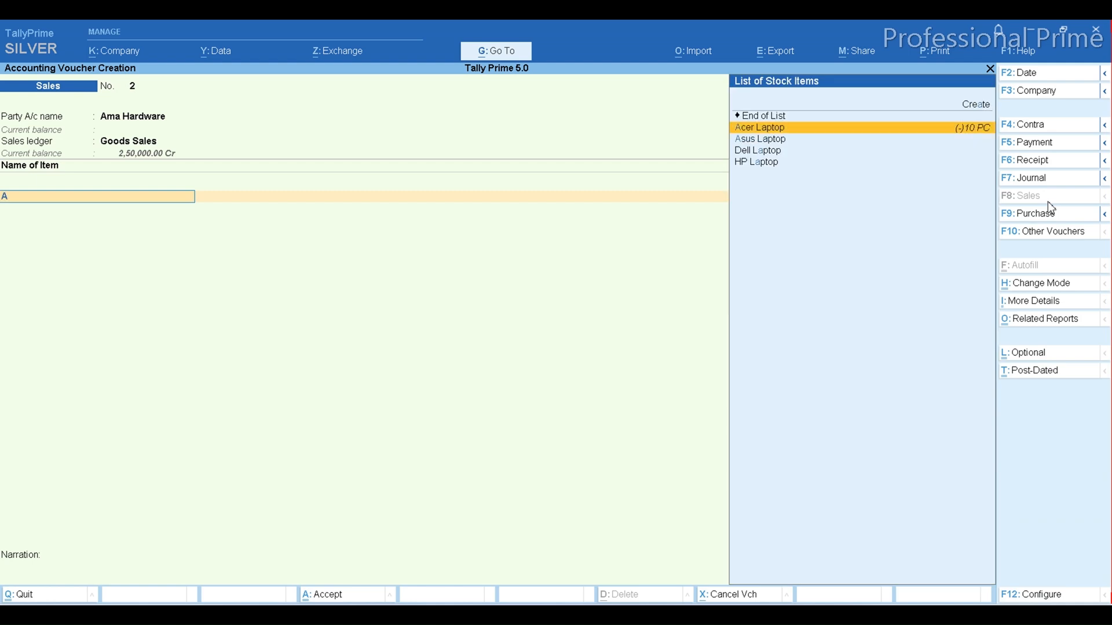
{"action": "key", "text": "Down"}
{"action": "key", "text": "Return"}
{"action": "type", "text": "10"}
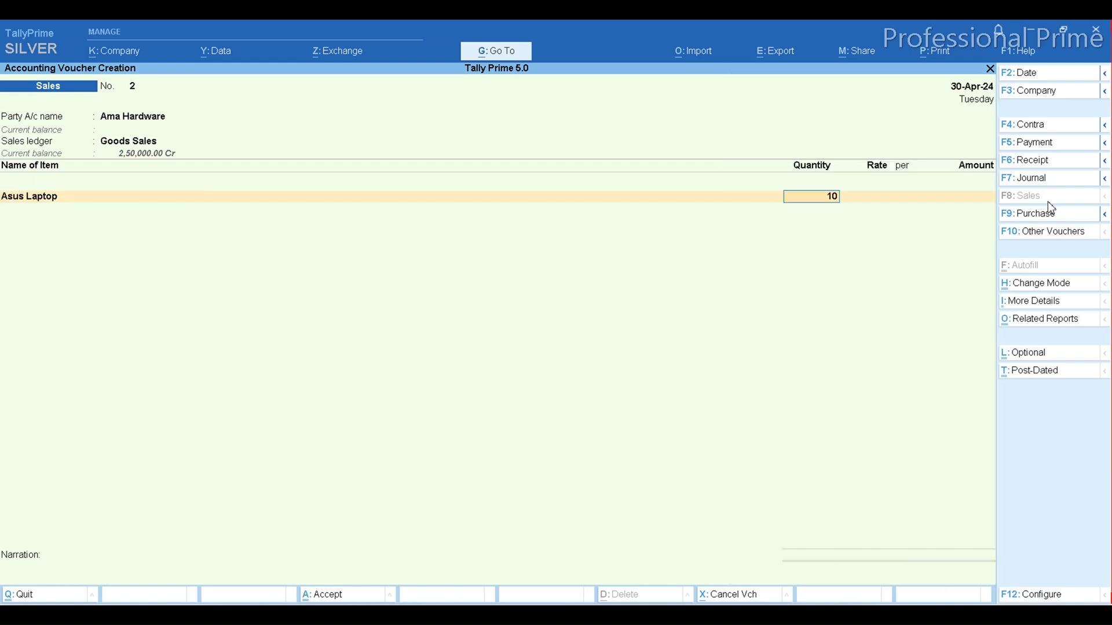
{"action": "key", "text": "Return"}
{"action": "type", "text": "28,000"}
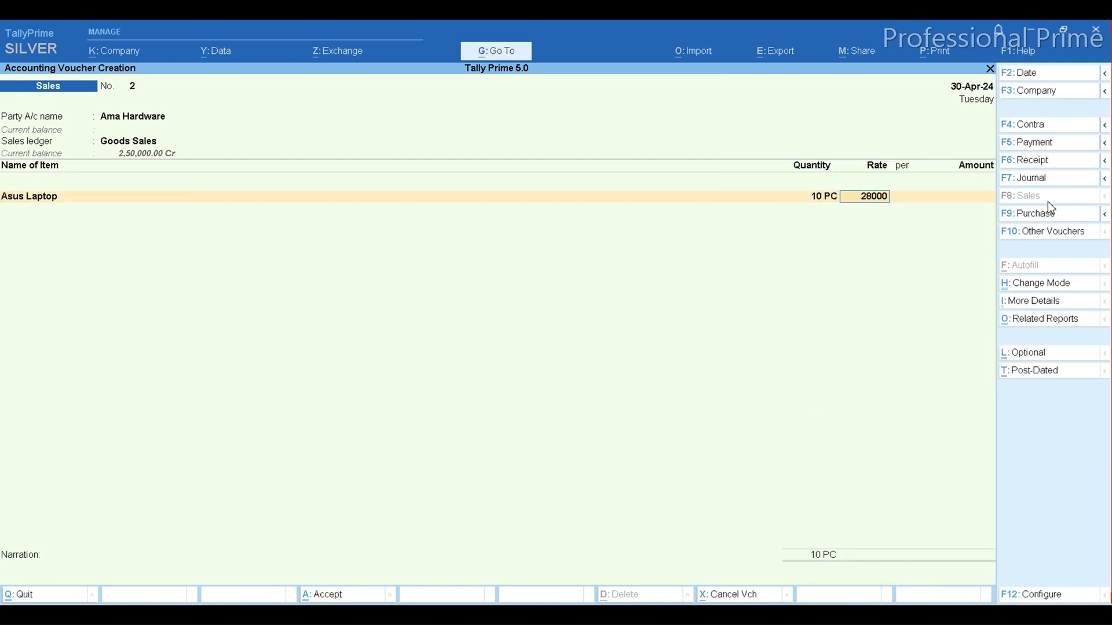
{"action": "key", "text": "Return"}
{"action": "key", "text": "Return"}
{"action": "key", "text": "Return"}
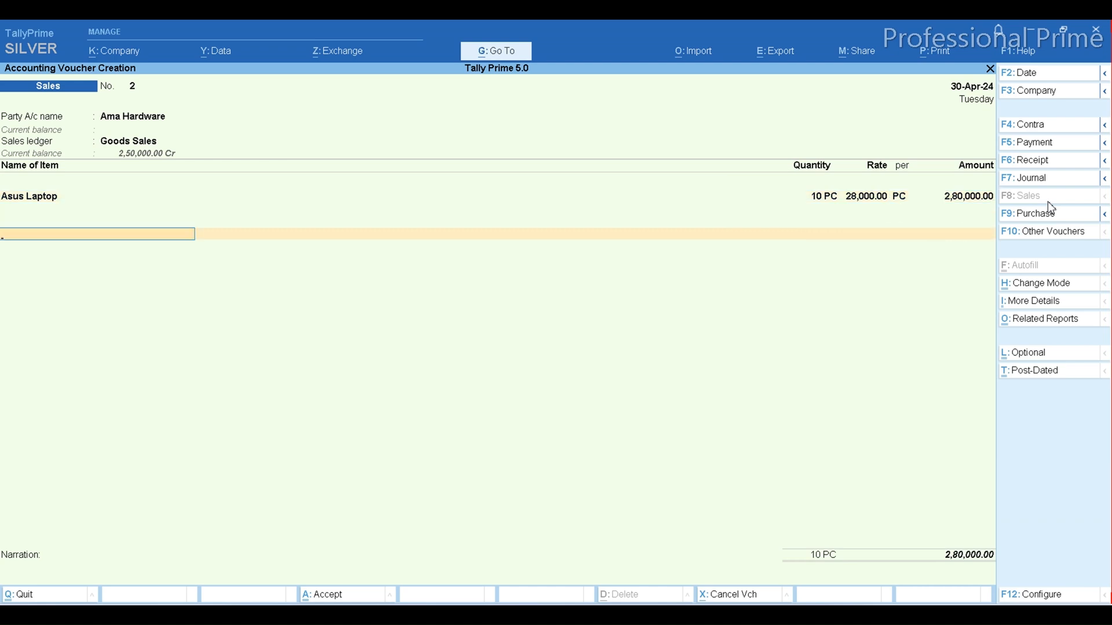
Add the Output Cgst and Output Sgst tax ledgers to the sales voucher.
{"action": "type", "text": "Cg"}
{"action": "key", "text": "Down"}
{"action": "key", "text": "Down"}
{"action": "key", "text": "Return"}
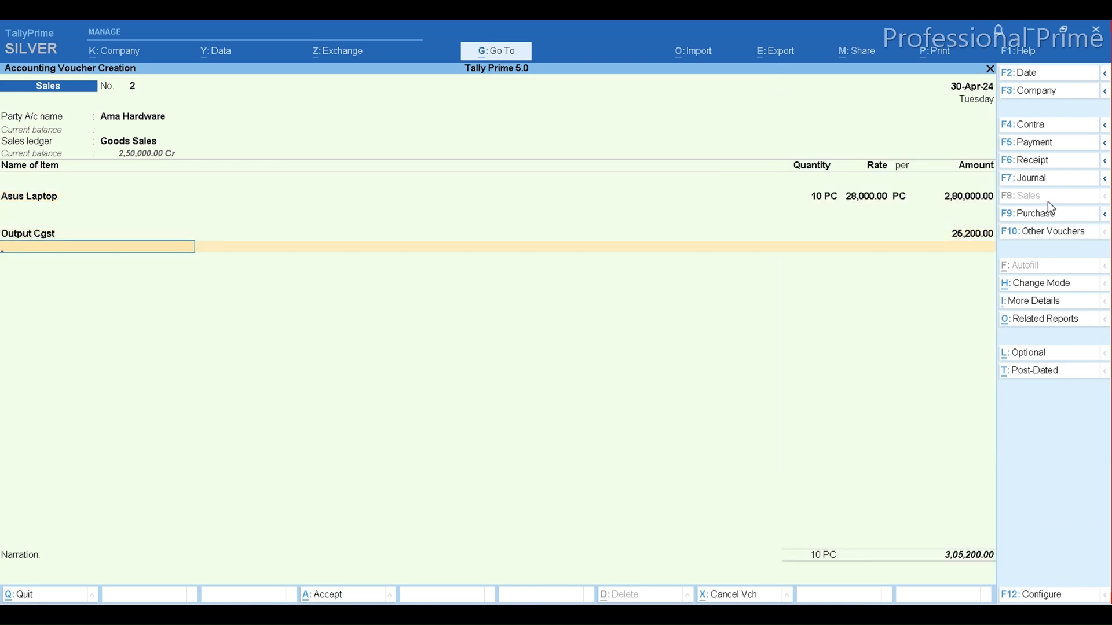
{"action": "type", "text": "Sg"}
{"action": "key", "text": "Down"}
{"action": "key", "text": "Down"}
{"action": "key", "text": "Return"}
{"action": "key", "text": "Return"}
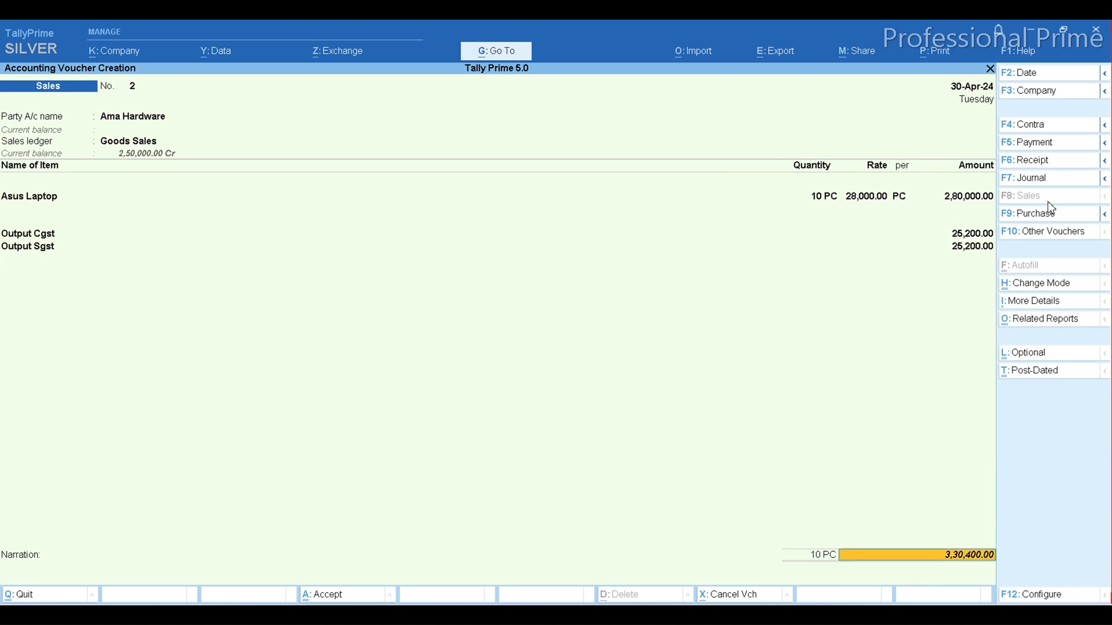
{"action": "key", "text": "Return"}
{"action": "key", "text": "Return"}
{"action": "key", "text": "Return"}
{"action": "key", "text": "Return"}
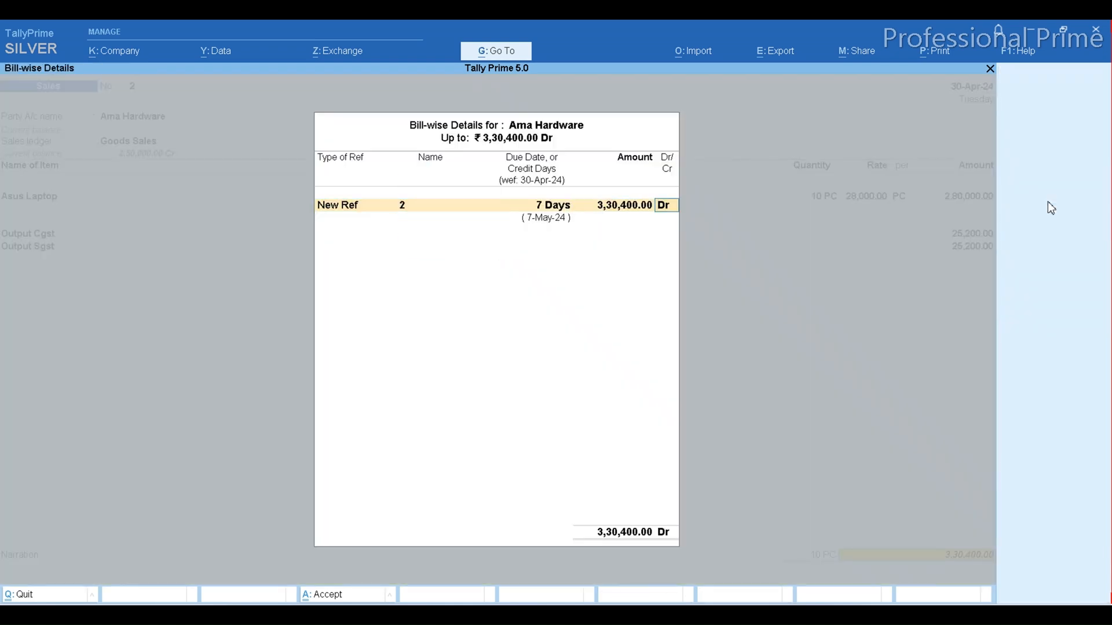
{"action": "key", "text": "BackSpace"}
{"action": "key", "text": "BackSpace"}
{"action": "key", "text": "BackSpace"}
{"action": "key", "text": "Escape"}
{"action": "key", "text": "Escape"}
{"action": "key", "text": "Return"}
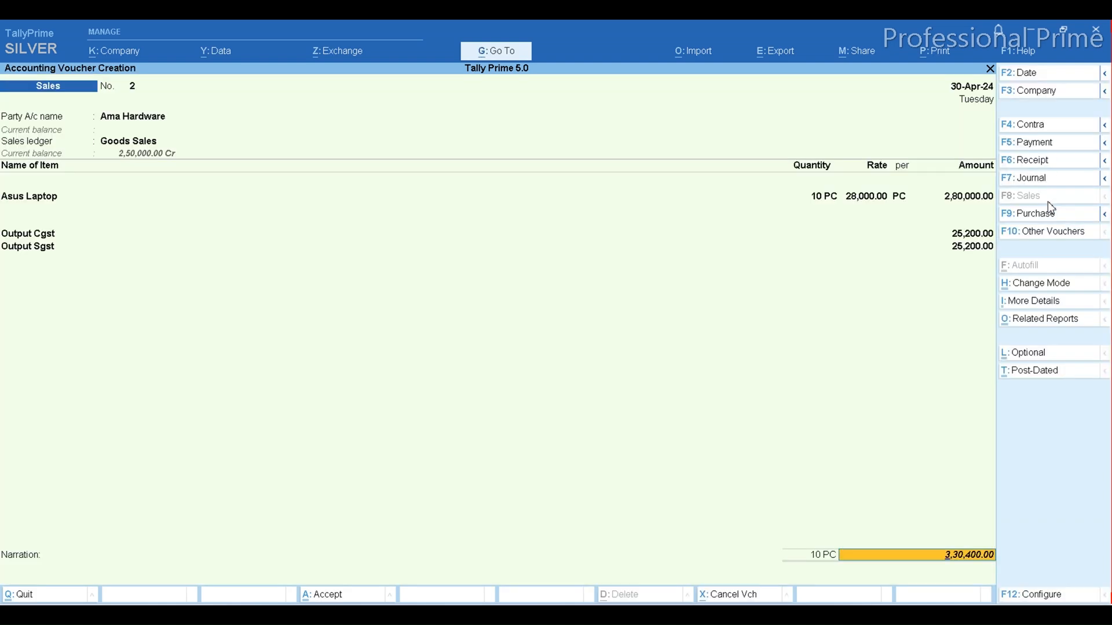
Set the date of the Ama Hardware sales voucher to 15-Apr-24.
{"action": "key", "text": "F2"}
{"action": "type", "text": "15.4"}
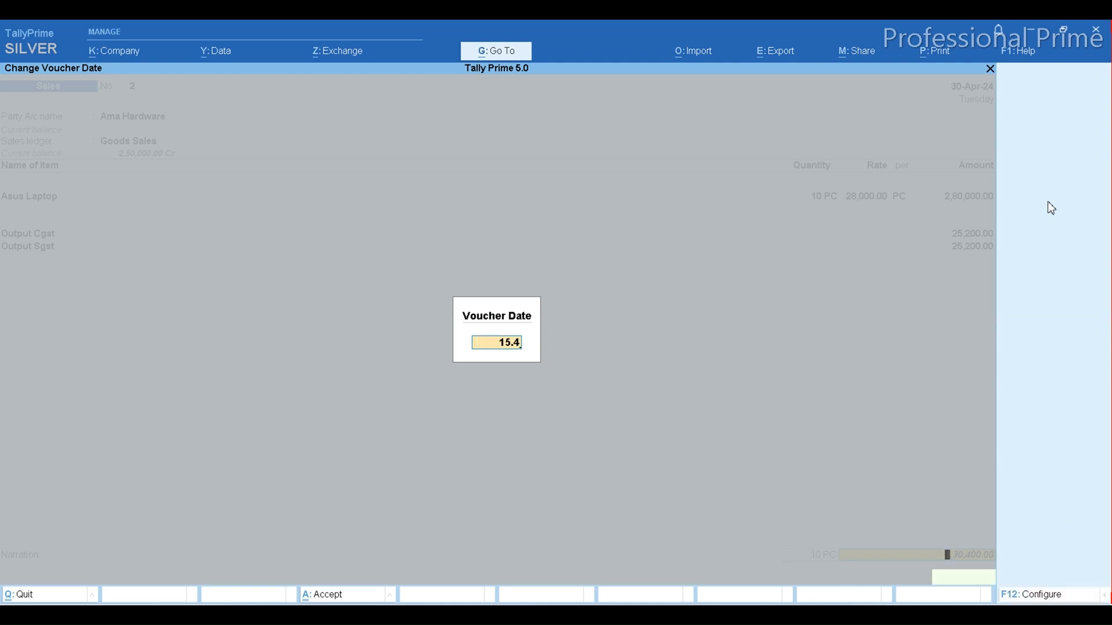
{"action": "key", "text": "Return"}
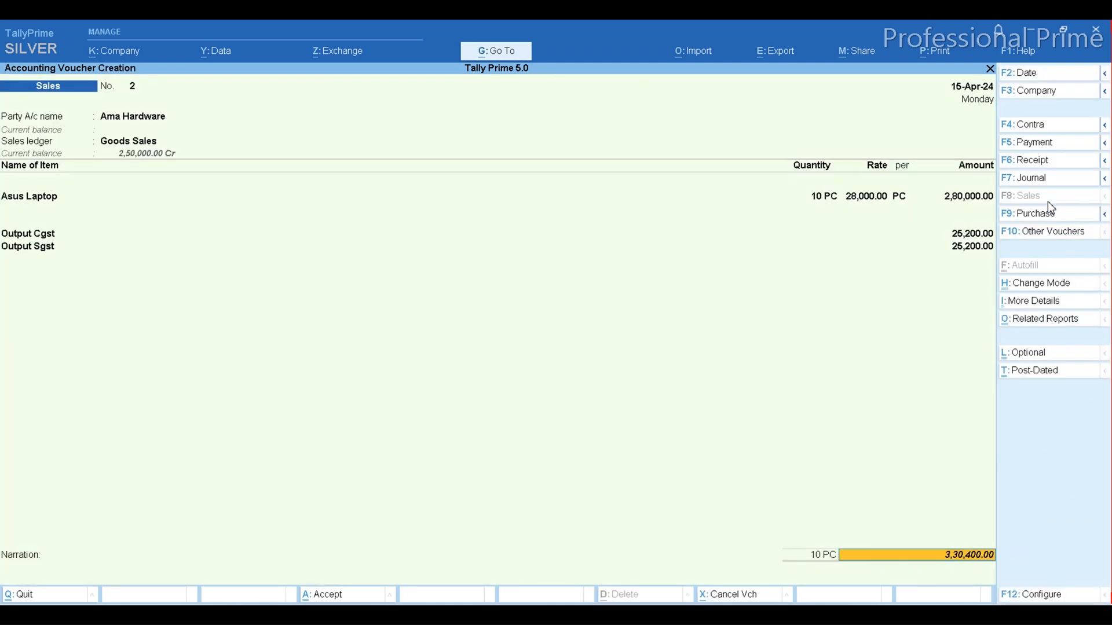
Fill in the bill-wise details for Ama Hardware as New Ref 2 with 7 Days credit for 3,30,400 Dr.
{"action": "key", "text": "Return"}
{"action": "key", "text": "Return"}
{"action": "key", "text": "Return"}
{"action": "key", "text": "Return"}
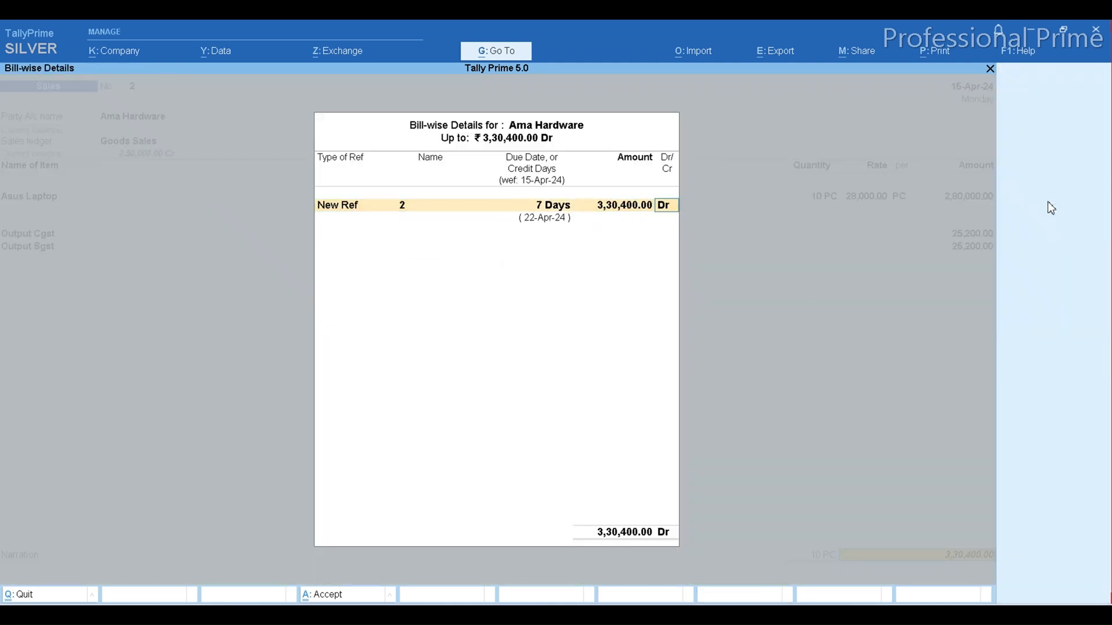
Accept the bill's interest parameters: 12% per 365-Day Year on Debit Balances Only, Past Due Date by 0 days, Normal Rounding with limit 1.
{"action": "key", "text": "Return"}
{"action": "key", "text": "Return"}
{"action": "key", "text": "Return"}
{"action": "key", "text": "Return"}
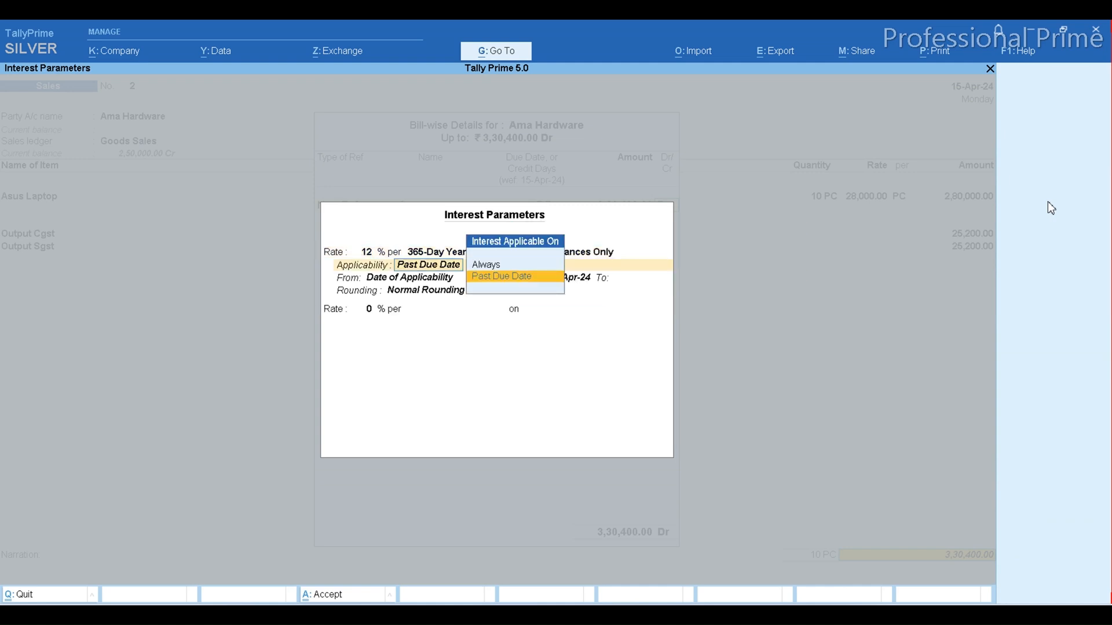
{"action": "key", "text": "Return"}
{"action": "key", "text": "Return"}
{"action": "key", "text": "Return"}
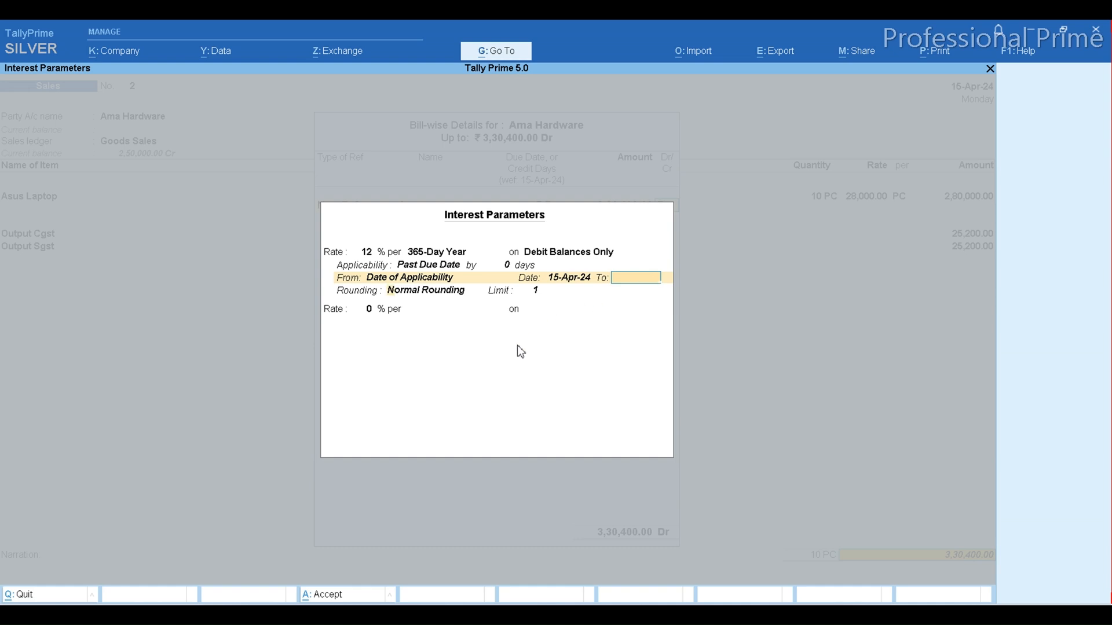
{"action": "key", "text": "Return"}
{"action": "key", "text": "Return"}
{"action": "key", "text": "Return"}
{"action": "key", "text": "Return"}
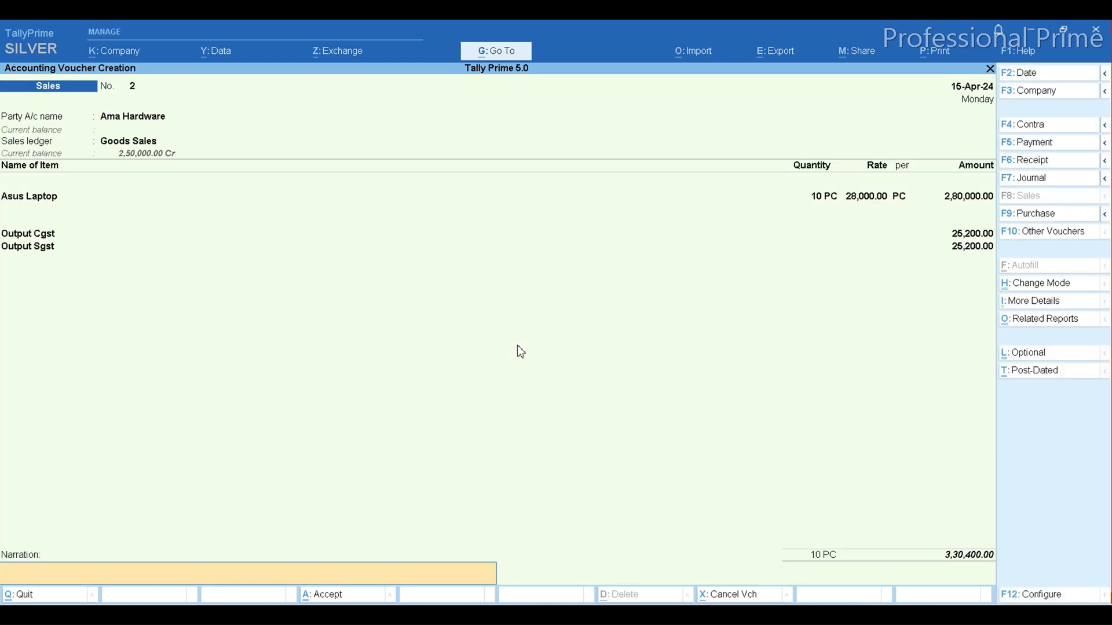
Save the Ama Hardware sales voucher without a narration, and return to the Gateway of Tally.
{"action": "key", "text": "Return"}
{"action": "key", "text": "Return"}
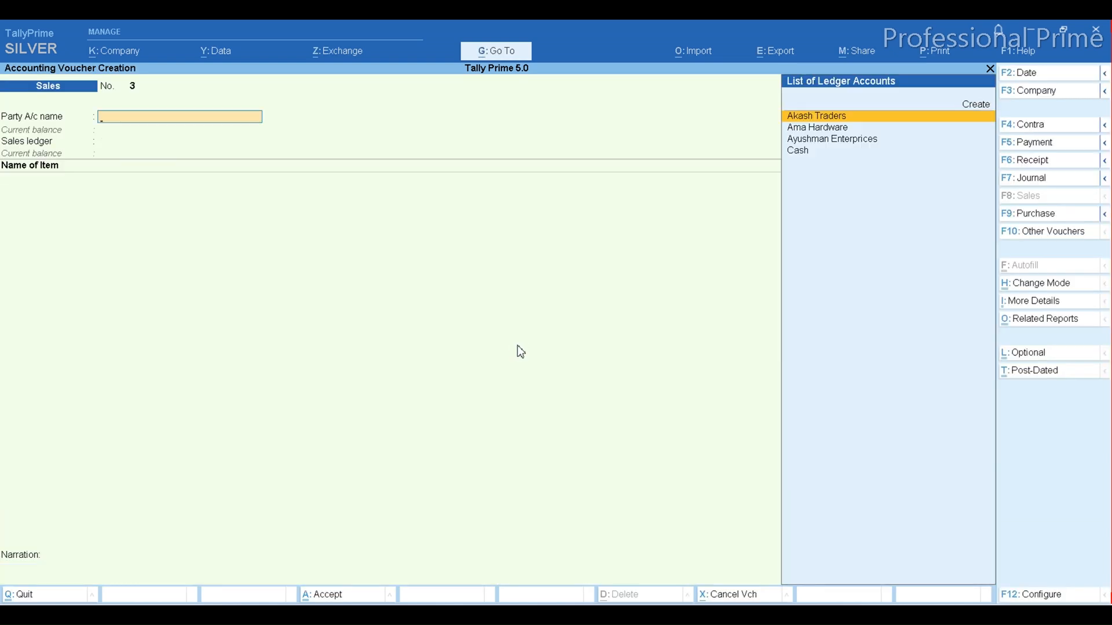
{"action": "key", "text": "Escape"}
{"action": "key", "text": "Return"}
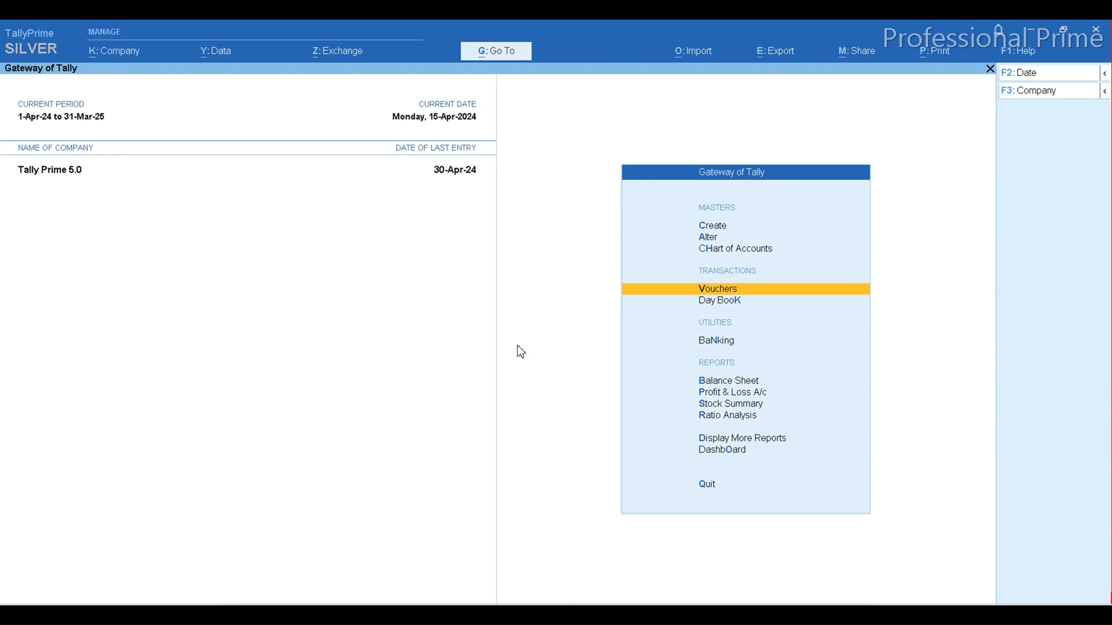
From the Ama Hardware ledger vouchers report, start adding a voucher and date it 23-Apr-24.
{"action": "type", "text": "dalA"}
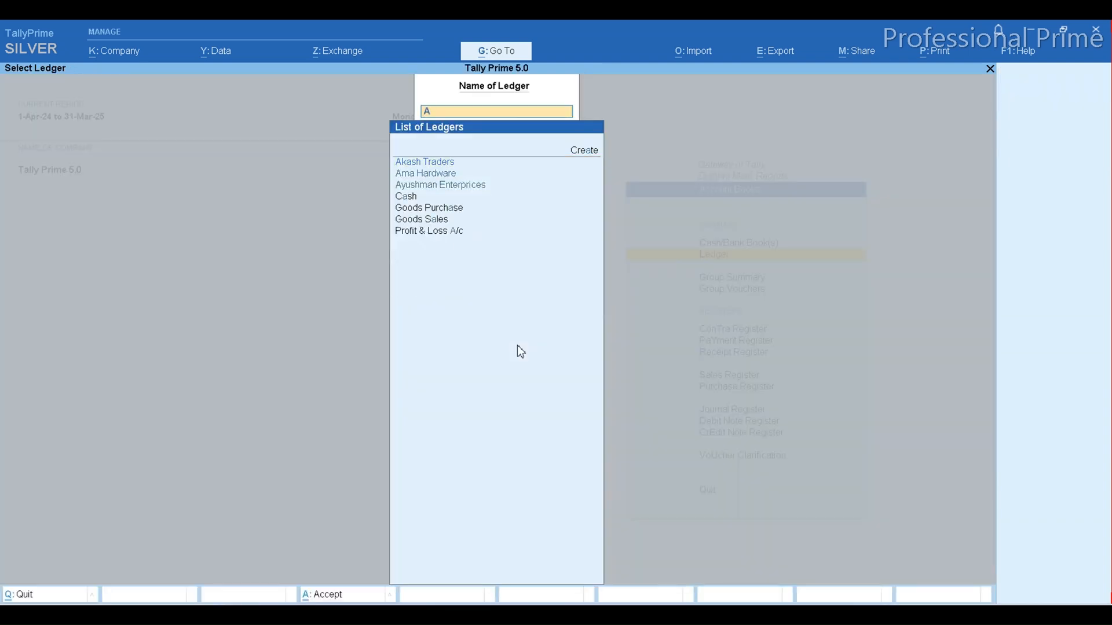
{"action": "key", "text": "Down"}
{"action": "key", "text": "Return"}
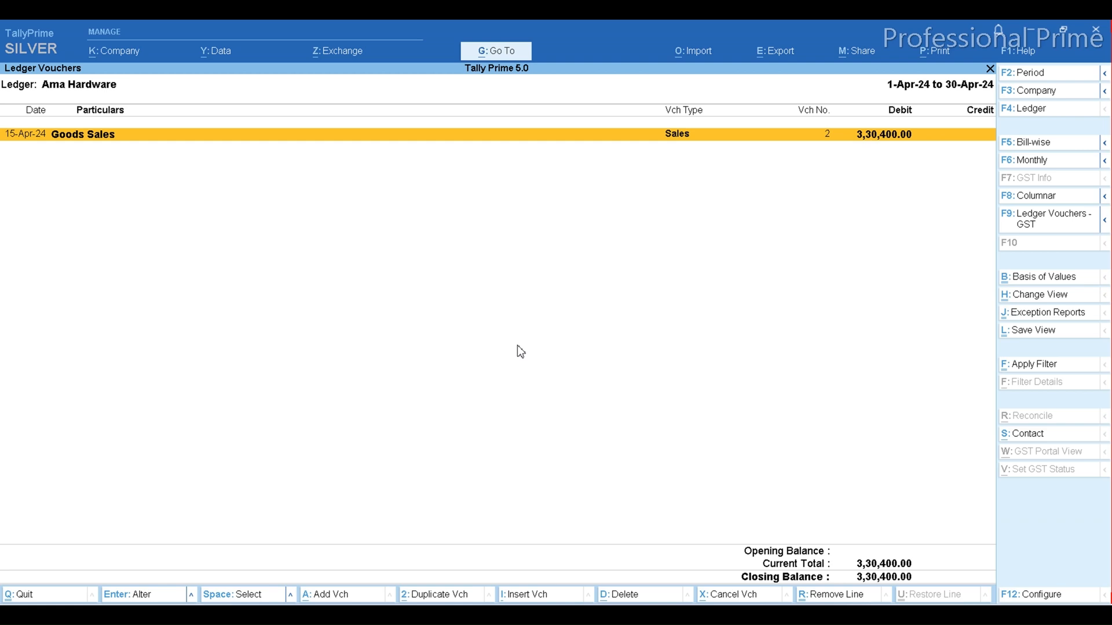
{"action": "key", "text": "alt+a"}
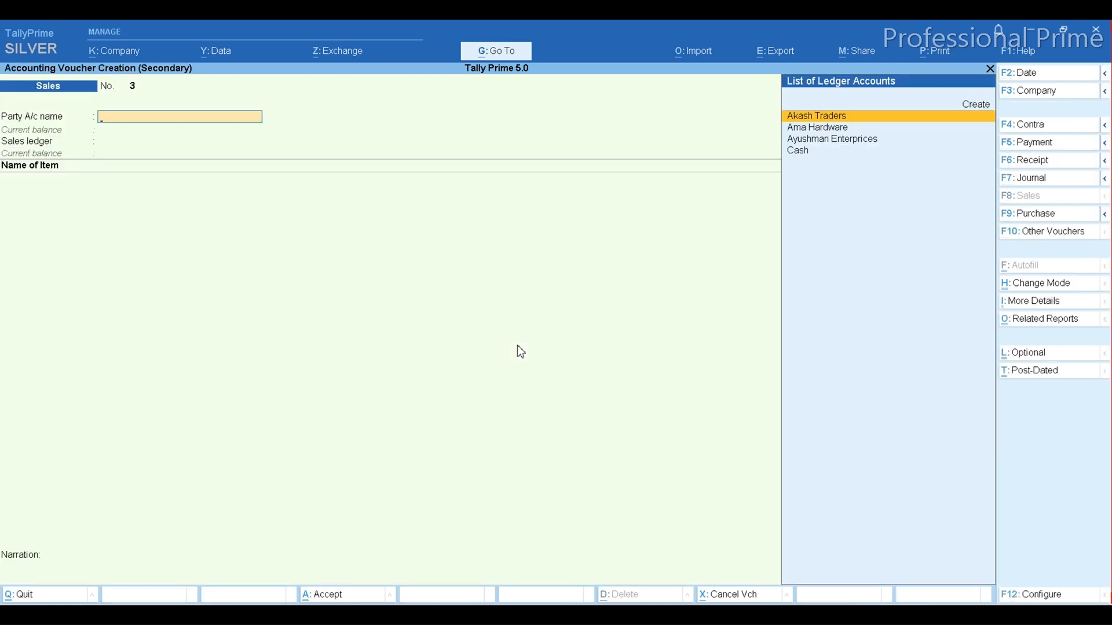
{"action": "key", "text": "F2"}
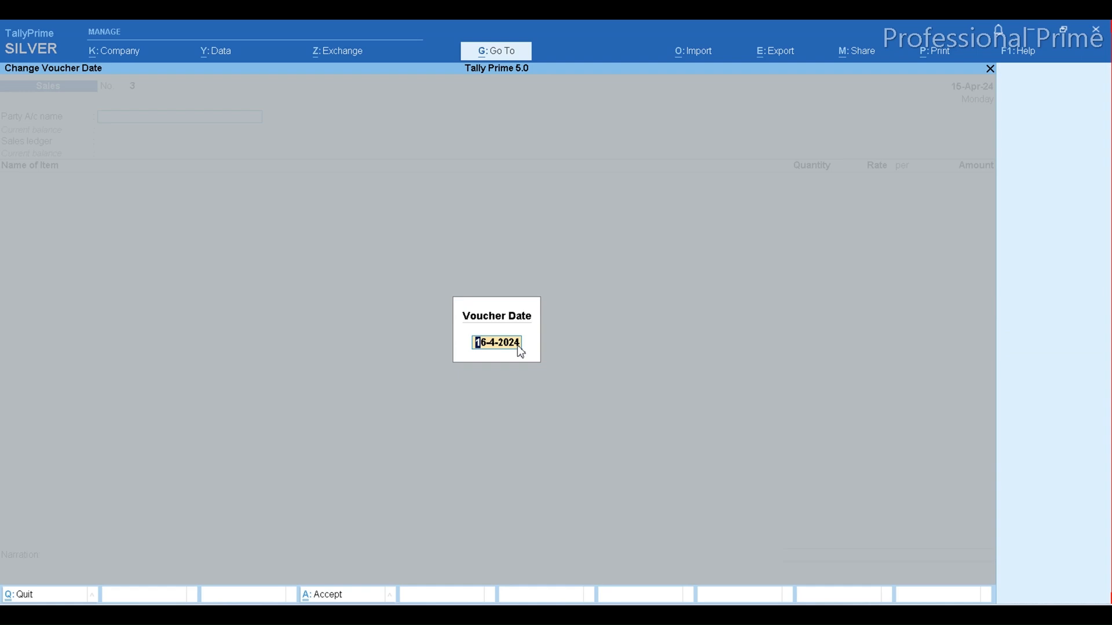
{"action": "key", "text": "Return"}
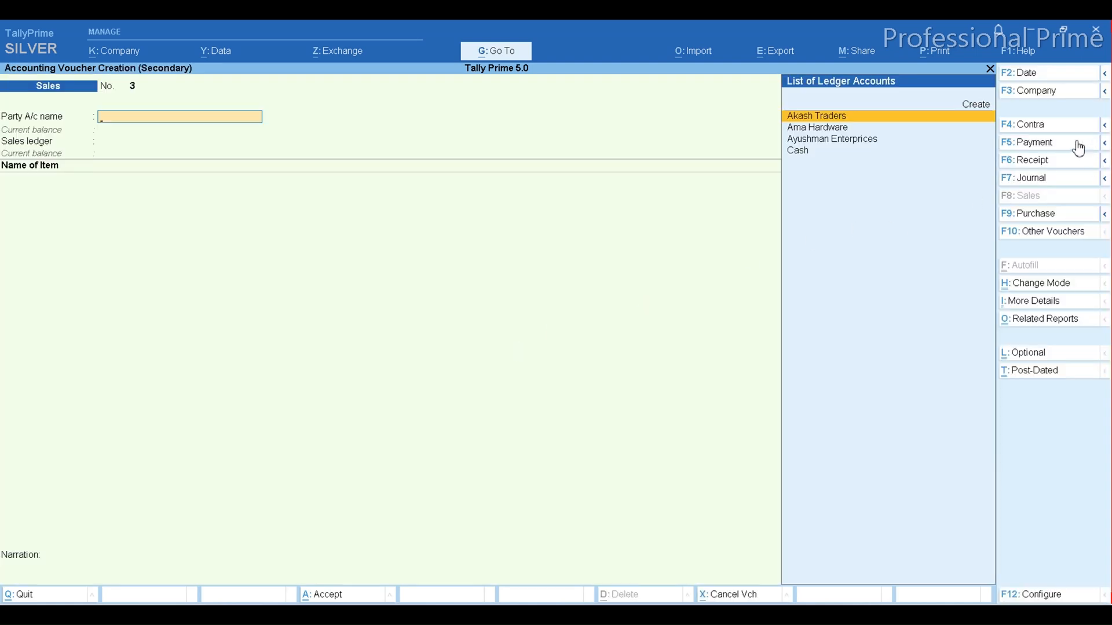
Make the new voucher a Receipt into the Cash account from Ama Hardware for 2,00,000.
{"action": "left_click", "coordinate": [1057, 161]}
{"action": "type", "text": "C"}
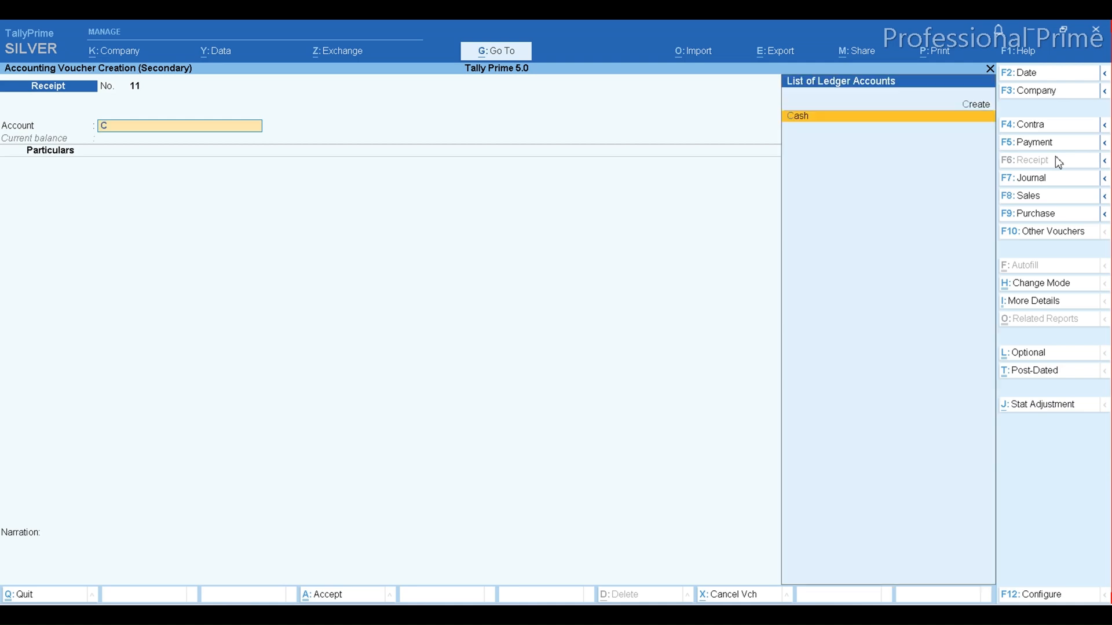
{"action": "key", "text": "Return"}
{"action": "type", "text": "A"}
{"action": "key", "text": "Down"}
{"action": "key", "text": "Return"}
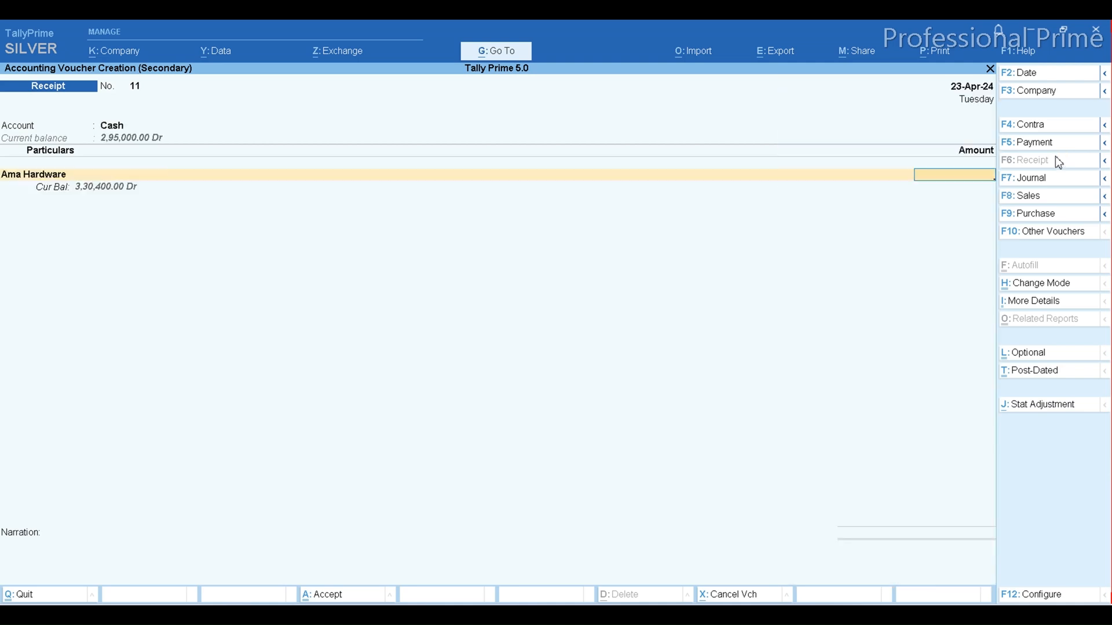
{"action": "key", "text": "Return"}
Adjust the 2,00,000 Cr receipt as Agst Ref against Ama Hardware's bill 2, and save the voucher without a narration.
{"action": "key", "text": "Return"}
{"action": "key", "text": "Return"}
{"action": "key", "text": "Return"}
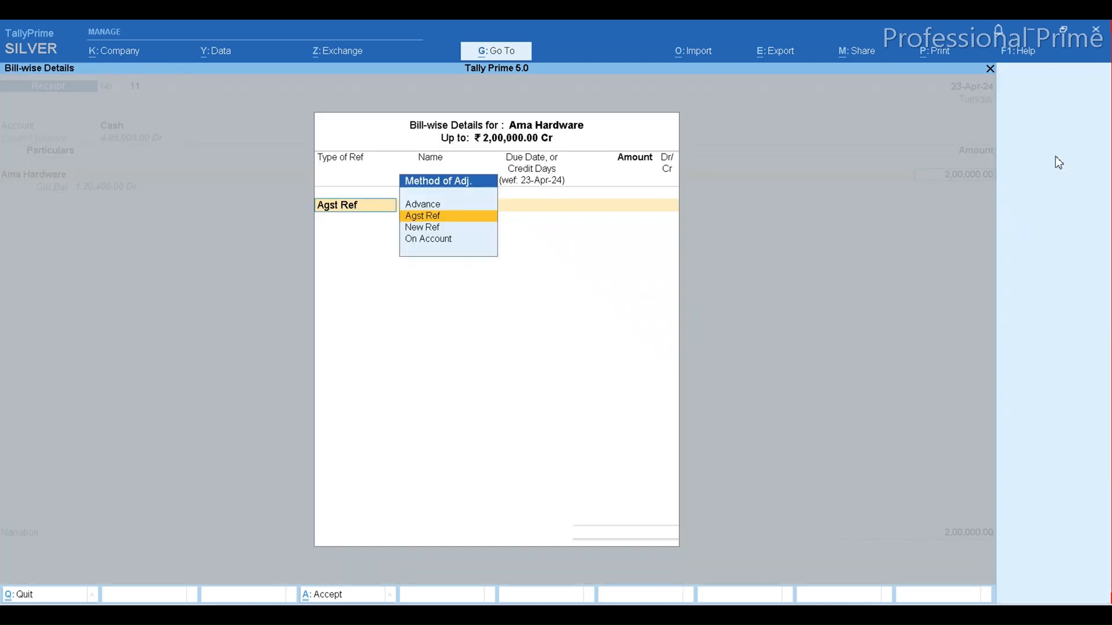
{"action": "key", "text": "Return"}
{"action": "key", "text": "Return"}
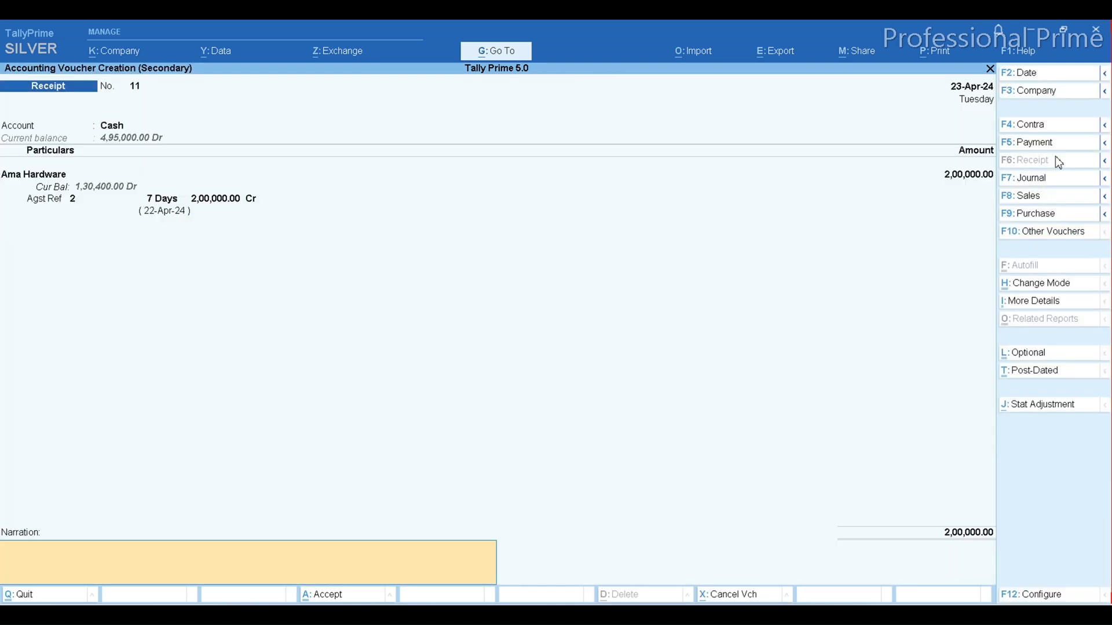
{"action": "key", "text": "Return"}
{"action": "key", "text": "Return"}
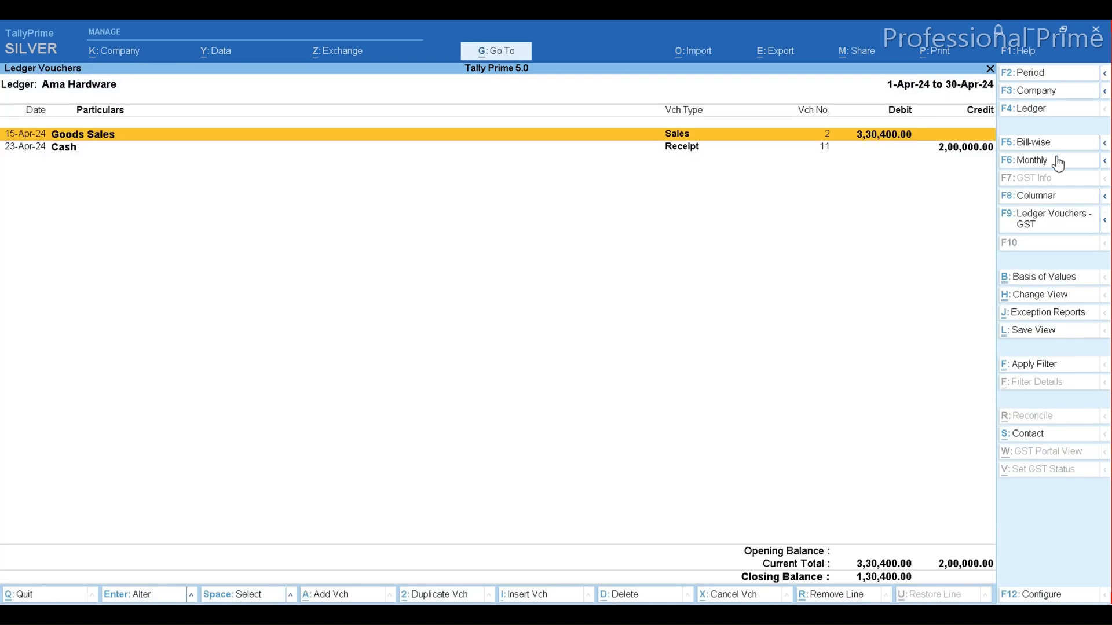
Leave the ledger report and open the Interest Receivable report, drilling down through Current Assets to the Sundry Debtors ledgers.
{"action": "key", "text": "Escape"}
{"action": "key", "text": "Escape"}
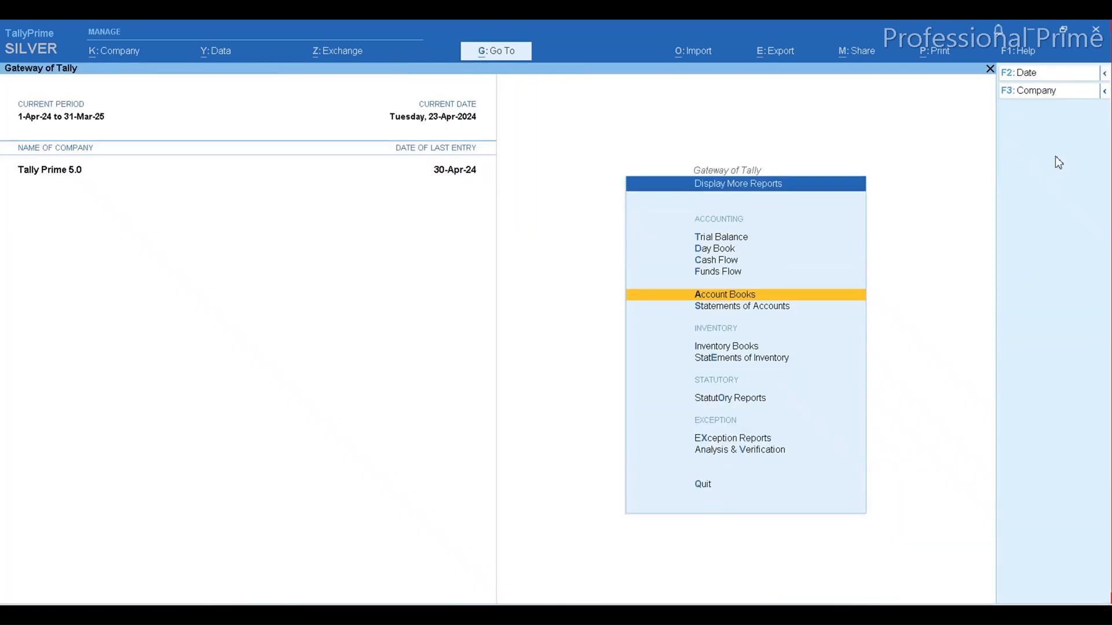
{"action": "key", "text": "Escape"}
{"action": "key", "text": "Return"}
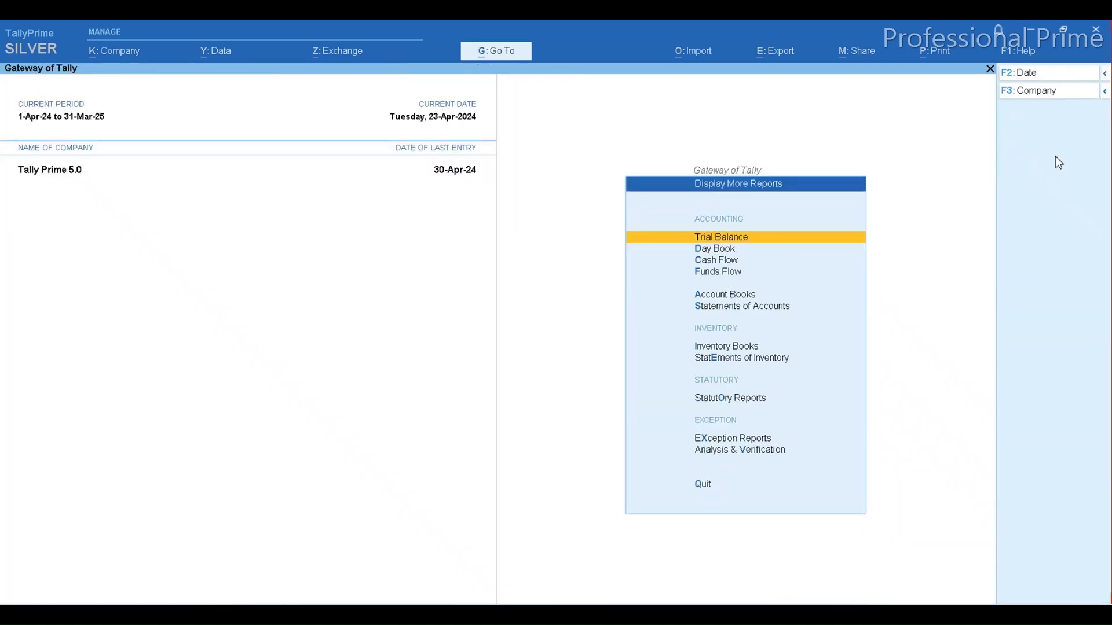
{"action": "key", "text": "s"}
{"action": "key", "text": "Down"}
{"action": "key", "text": "Return"}
{"action": "key", "text": "Return"}
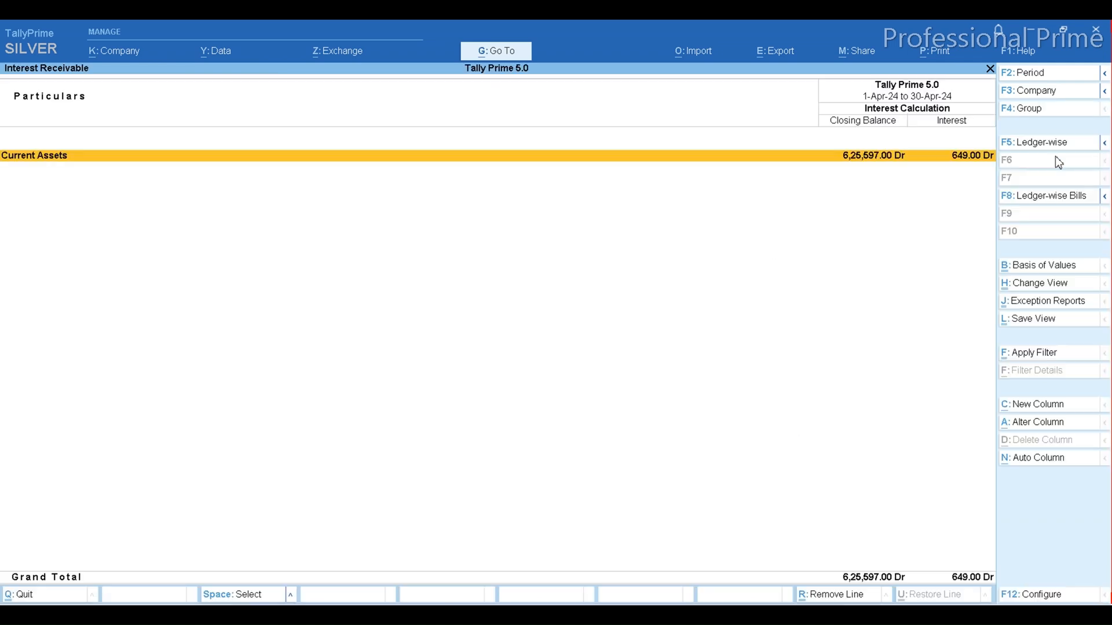
{"action": "key", "text": "Return"}
{"action": "key", "text": "Return"}
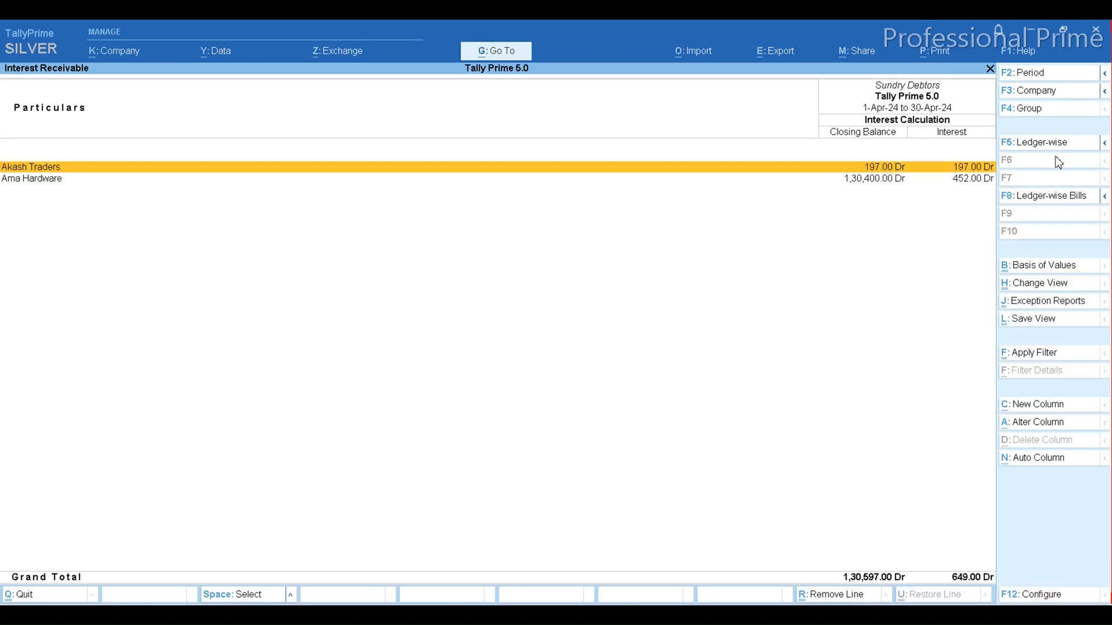
Examine the ledger interest calculation for Akash Traders and return to the Sundry Debtors list.
{"action": "key", "text": "Return"}
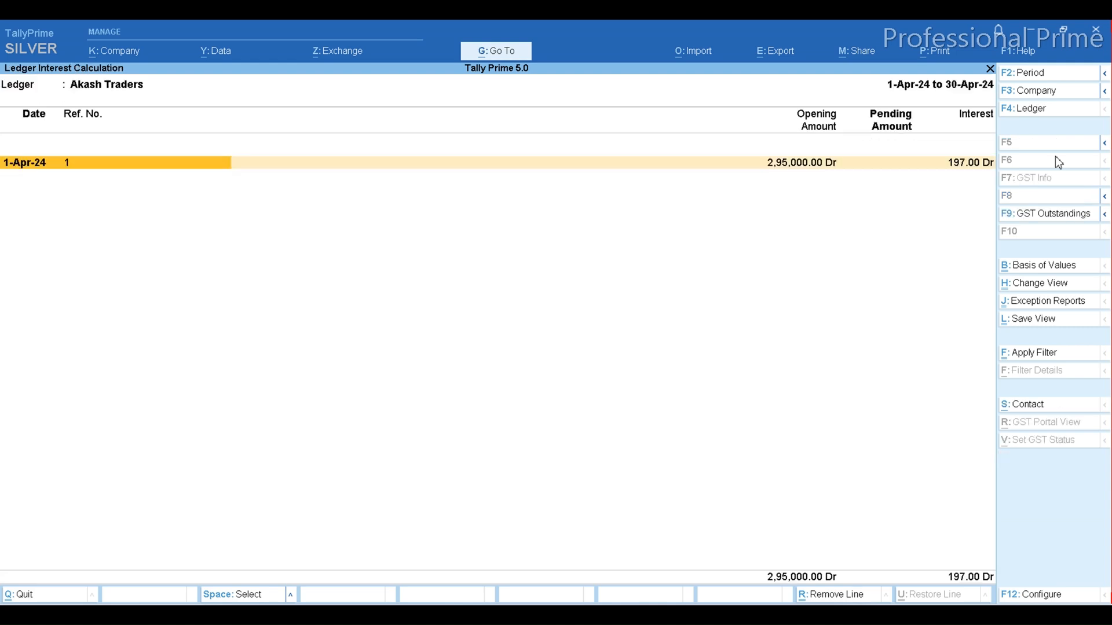
{"action": "key", "text": "Escape"}
{"action": "key", "text": "Escape"}
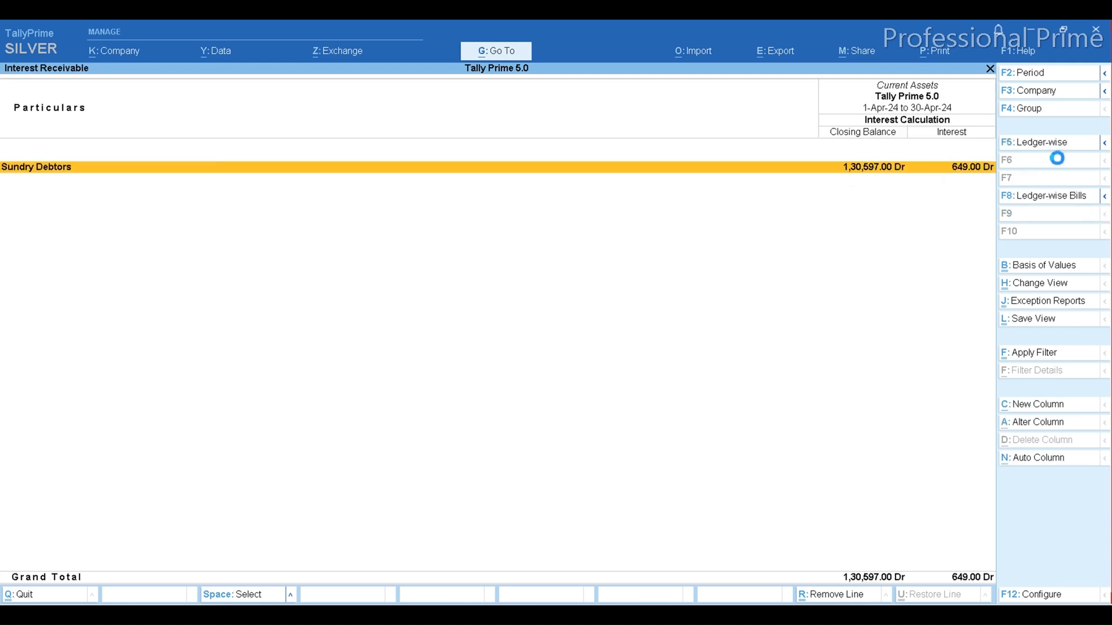
{"action": "key", "text": "Return"}
{"action": "key", "text": "Return"}
{"action": "key", "text": "Escape"}
Examine Ama Hardware's bill-wise interest breakdown, and close the reports back to the Gateway of Tally.
{"action": "double_click", "coordinate": [448, 177]}
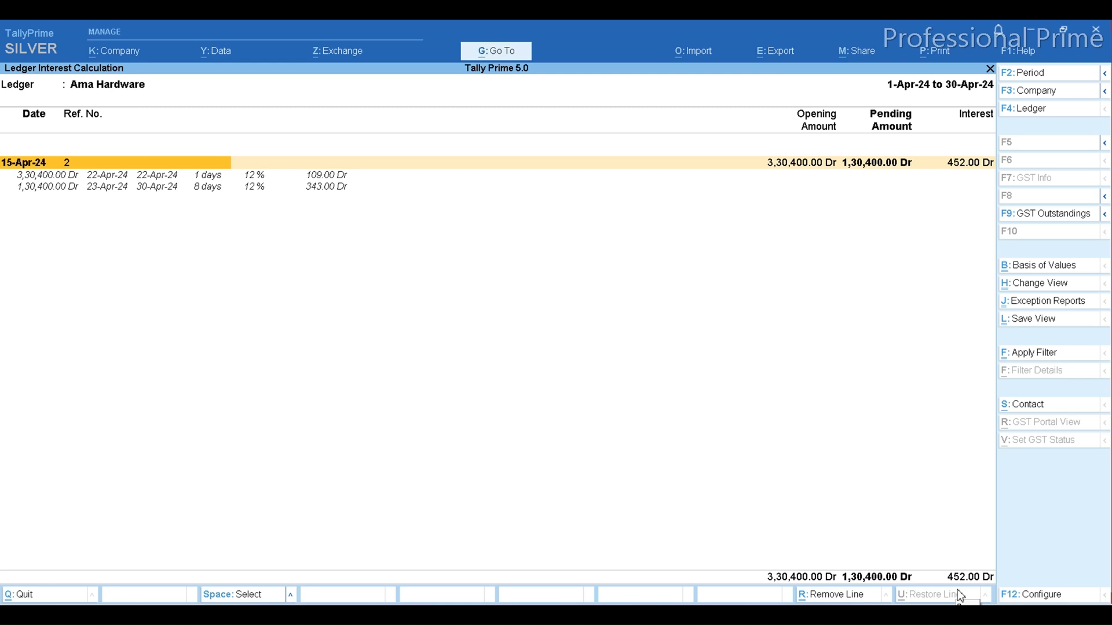
{"action": "key", "text": "Escape"}
{"action": "key", "text": "Escape"}
{"action": "key", "text": "Escape"}
{"action": "key", "text": "Escape"}
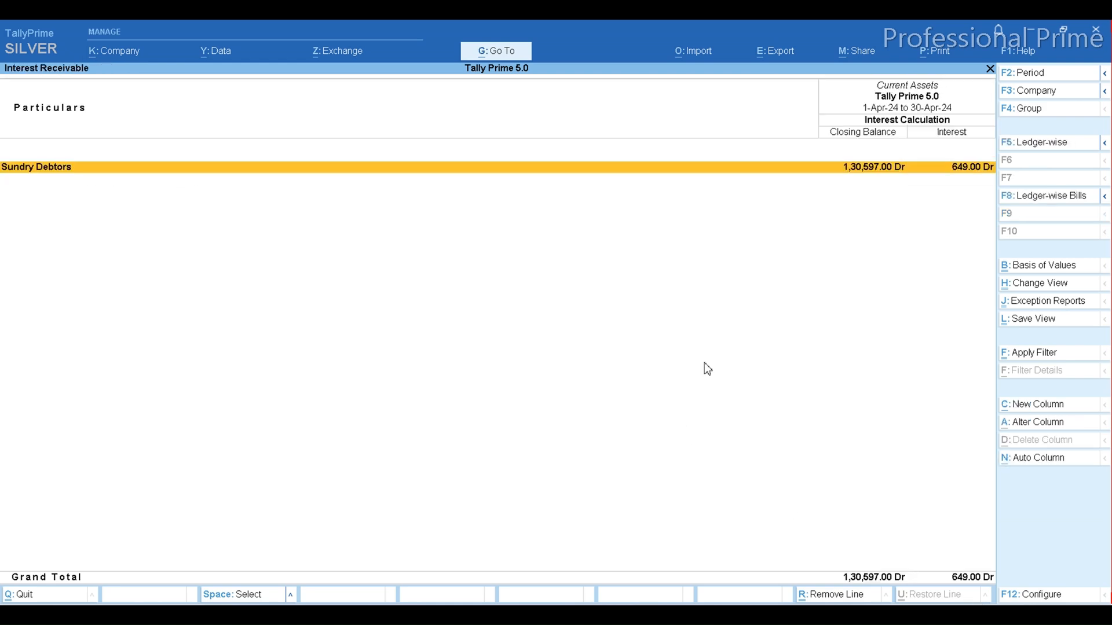
{"action": "key", "text": "Escape"}
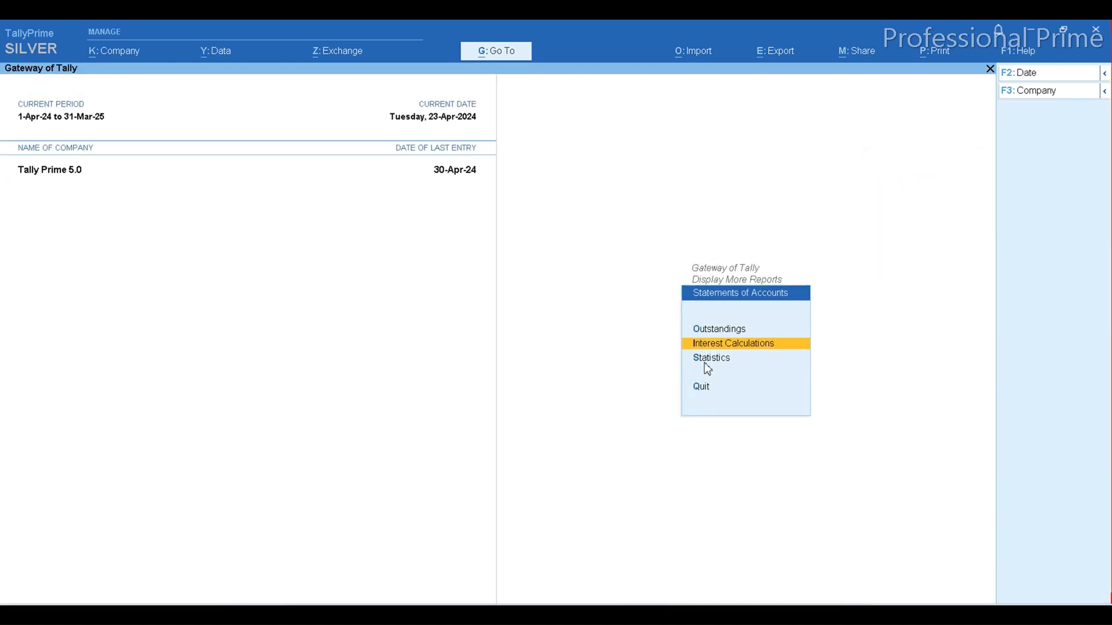
{"action": "key", "text": "Escape"}
{"action": "key", "text": "Escape"}
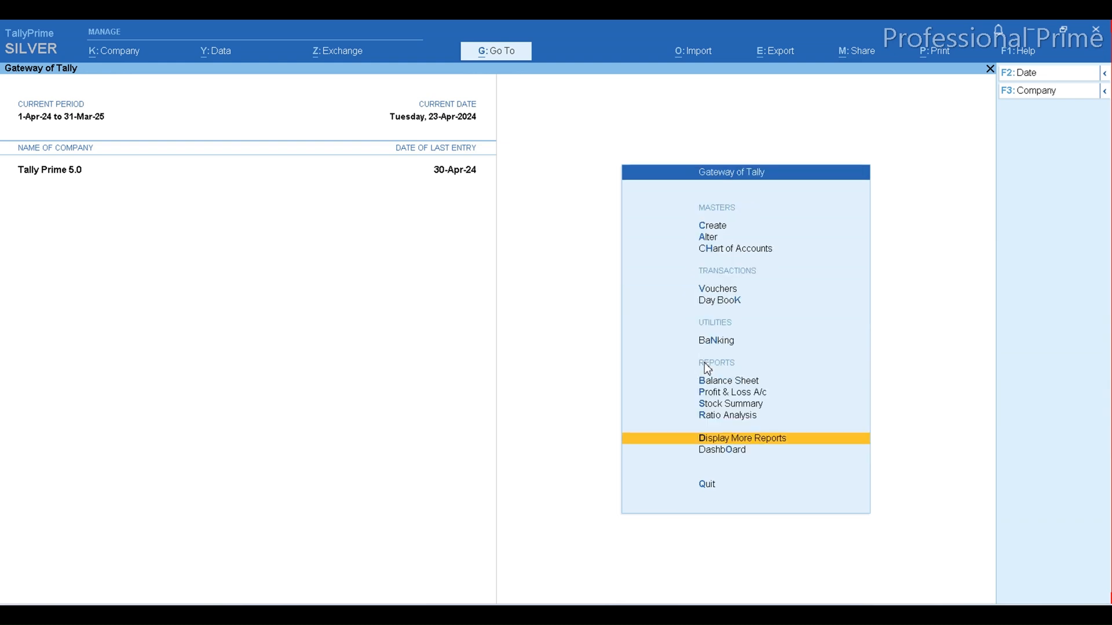